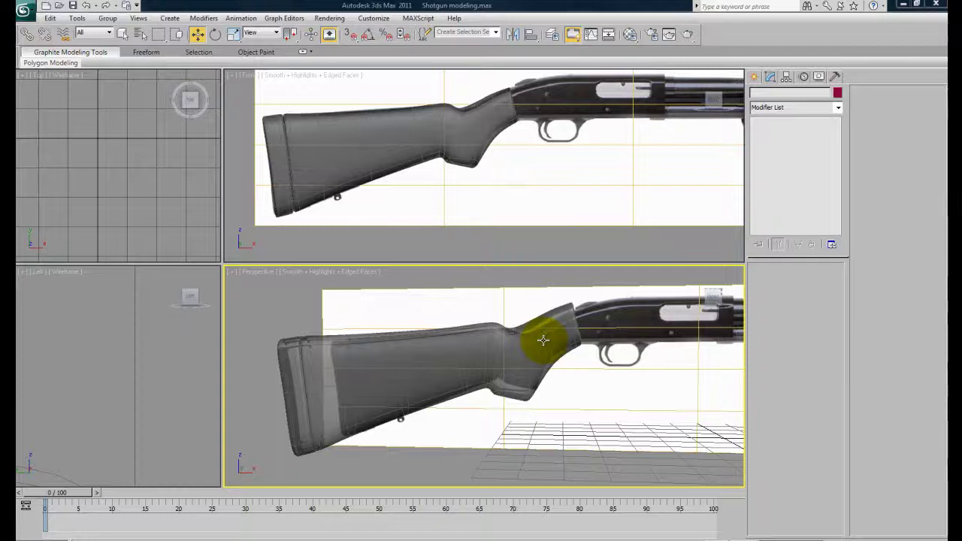
Examine the shotgun reference from the receiver back to the sling loop under the stock.
{"action": "scroll", "coordinate": [522, 362], "scroll_direction": "down", "scroll_amount": 4}
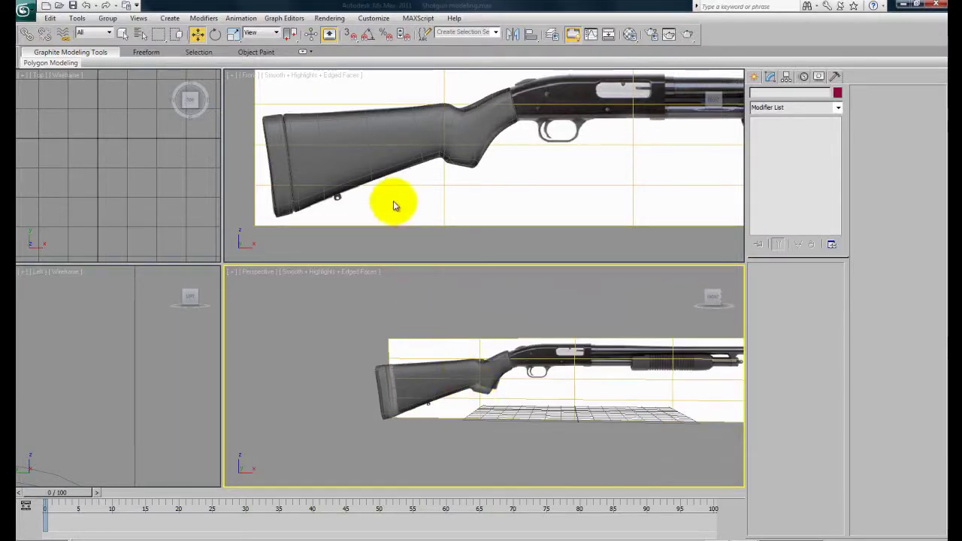
{"action": "middle_click_drag", "start_coordinate": [396, 204], "coordinate": [463, 202]}
{"action": "scroll", "coordinate": [464, 202], "scroll_direction": "up", "scroll_amount": 3}
{"action": "middle_click_drag", "start_coordinate": [571, 193], "coordinate": [385, 180]}
{"action": "scroll", "coordinate": [361, 205], "scroll_direction": "down", "scroll_amount": 3}
{"action": "scroll", "coordinate": [374, 223], "scroll_direction": "up", "scroll_amount": 3}
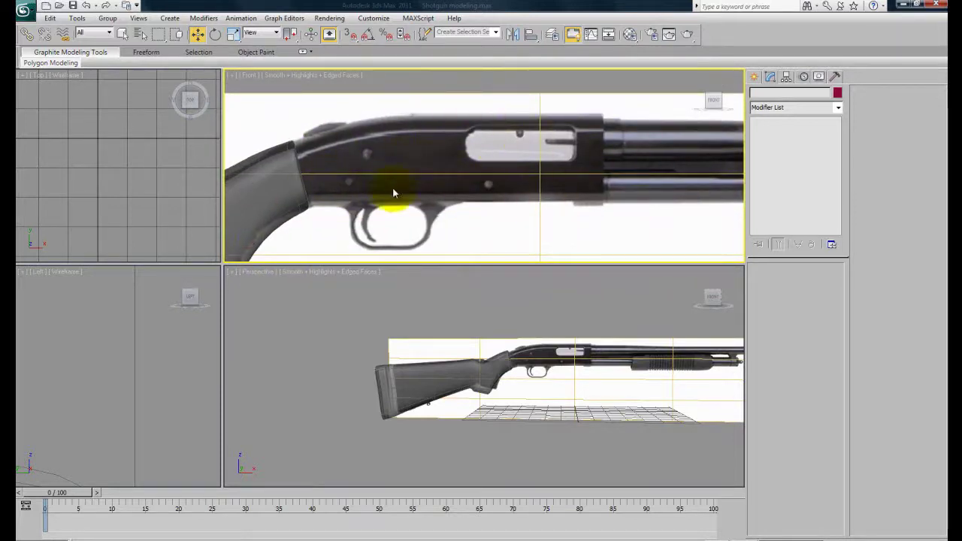
{"action": "scroll", "coordinate": [392, 193], "scroll_direction": "down", "scroll_amount": 3}
{"action": "scroll", "coordinate": [456, 193], "scroll_direction": "down", "scroll_amount": 2}
{"action": "scroll", "coordinate": [382, 215], "scroll_direction": "up", "scroll_amount": 4}
{"action": "middle_click_drag", "start_coordinate": [489, 165], "coordinate": [451, 191]}
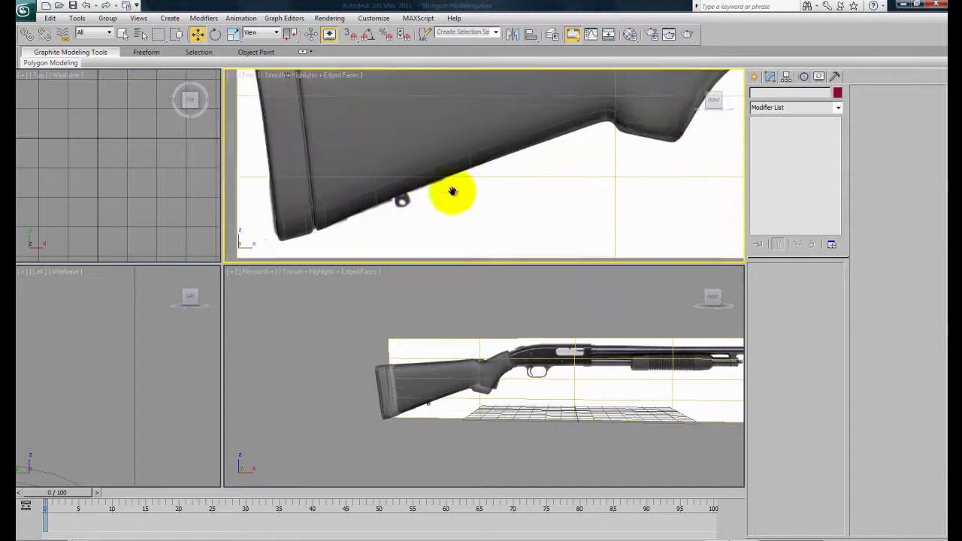
{"action": "scroll", "coordinate": [451, 191], "scroll_direction": "up", "scroll_amount": 2}
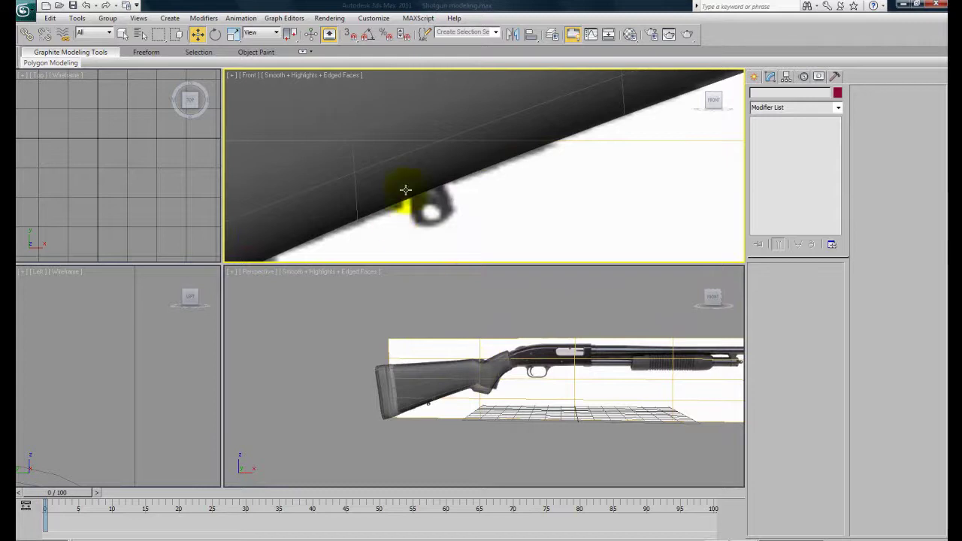
{"action": "middle_click_drag", "start_coordinate": [483, 213], "coordinate": [489, 204]}
{"action": "scroll", "coordinate": [489, 204], "scroll_direction": "down", "scroll_amount": 3}
{"action": "scroll", "coordinate": [512, 205], "scroll_direction": "down", "scroll_amount": 2}
{"action": "middle_click_drag", "start_coordinate": [528, 165], "coordinate": [527, 186]}
{"action": "scroll", "coordinate": [532, 186], "scroll_direction": "up", "scroll_amount": 1}
Create a box over the sling loop, about 3.49 long, 3.72 wide and 1.1 high, with 3 × 3 × 1 segments.
{"action": "left_click", "coordinate": [753, 76]}
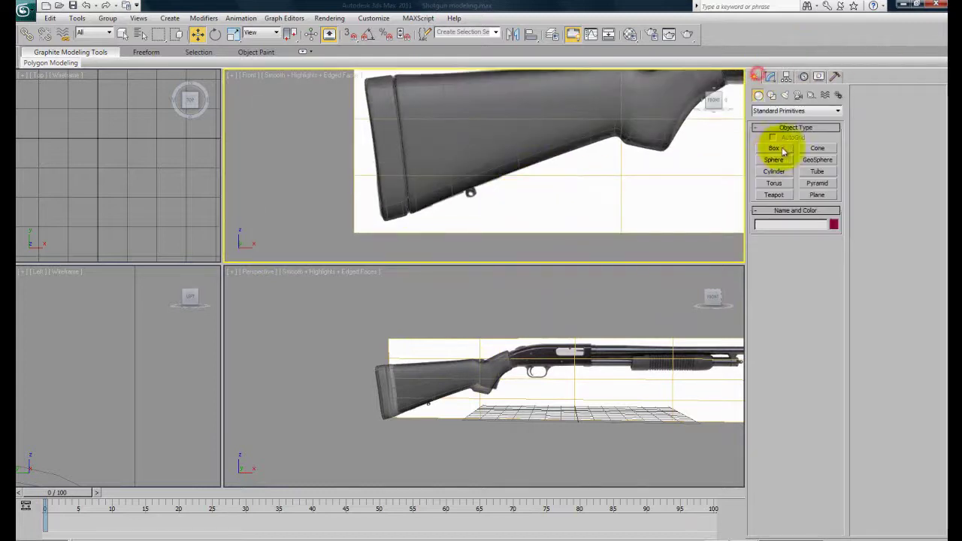
{"action": "left_click", "coordinate": [774, 148]}
{"action": "scroll", "coordinate": [530, 167], "scroll_direction": "up", "scroll_amount": 5}
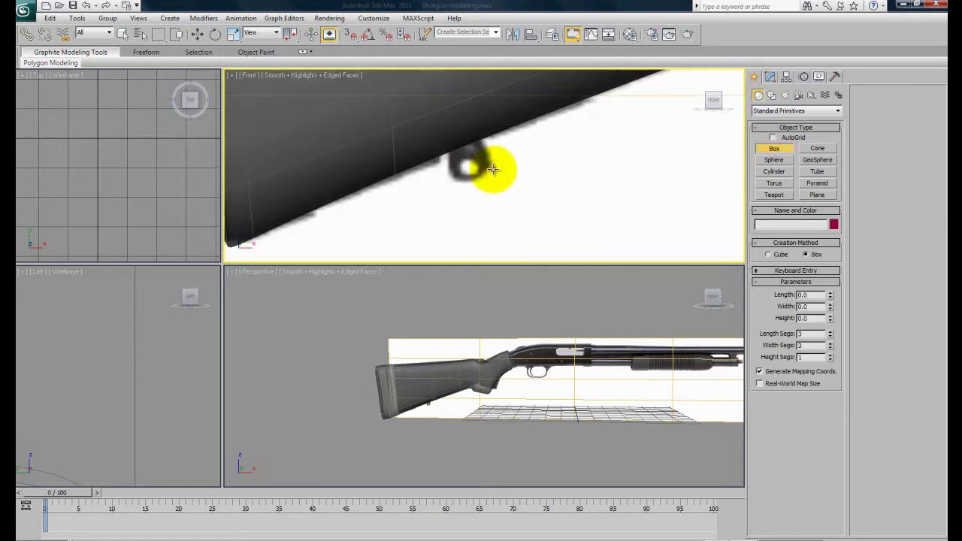
{"action": "scroll", "coordinate": [500, 171], "scroll_direction": "up", "scroll_amount": 2}
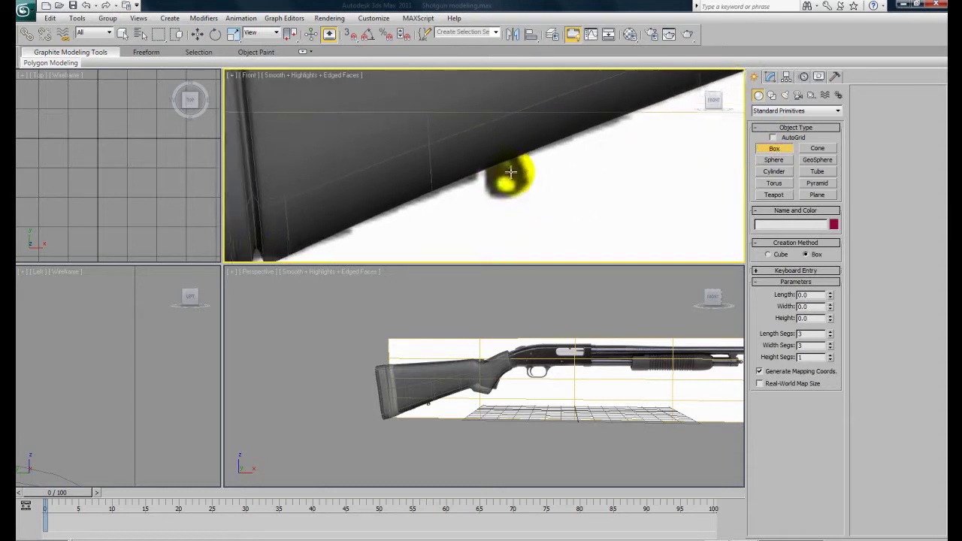
{"action": "left_click_drag", "start_coordinate": [492, 159], "coordinate": [544, 211]}
{"action": "left_click", "coordinate": [540, 192]}
{"action": "key", "text": "w"}
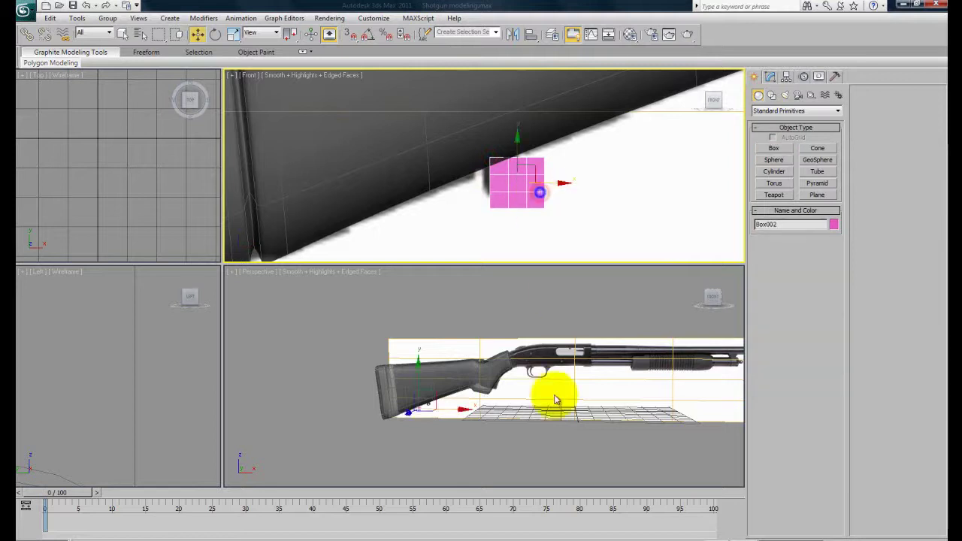
Move the box along its depth axis to position it beneath the stock.
{"action": "scroll", "coordinate": [554, 391], "scroll_direction": "up", "scroll_amount": 6}
{"action": "key", "text": "z"}
{"action": "middle_click_drag", "start_coordinate": [503, 416], "coordinate": [443, 411], "text": "alt"}
{"action": "scroll", "coordinate": [430, 414], "scroll_direction": "down", "scroll_amount": 7}
{"action": "left_click_drag", "start_coordinate": [502, 380], "coordinate": [456, 373]}
{"action": "middle_click_drag", "start_coordinate": [481, 378], "coordinate": [535, 419], "text": "alt"}
{"action": "left_click", "coordinate": [533, 120]}
{"action": "scroll", "coordinate": [536, 127], "scroll_direction": "down", "scroll_amount": 2}
{"action": "scroll", "coordinate": [543, 165], "scroll_direction": "down", "scroll_amount": 2}
{"action": "middle_click_drag", "start_coordinate": [543, 164], "coordinate": [550, 191]}
{"action": "scroll", "coordinate": [554, 186], "scroll_direction": "up", "scroll_amount": 1}
{"action": "scroll", "coordinate": [602, 183], "scroll_direction": "up", "scroll_amount": 2}
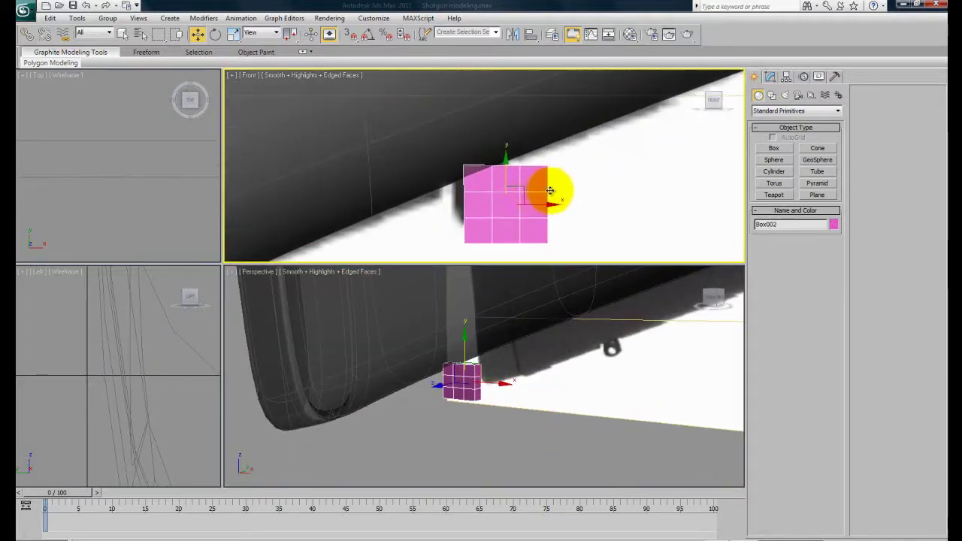
{"action": "middle_click_drag", "start_coordinate": [530, 379], "coordinate": [534, 371]}
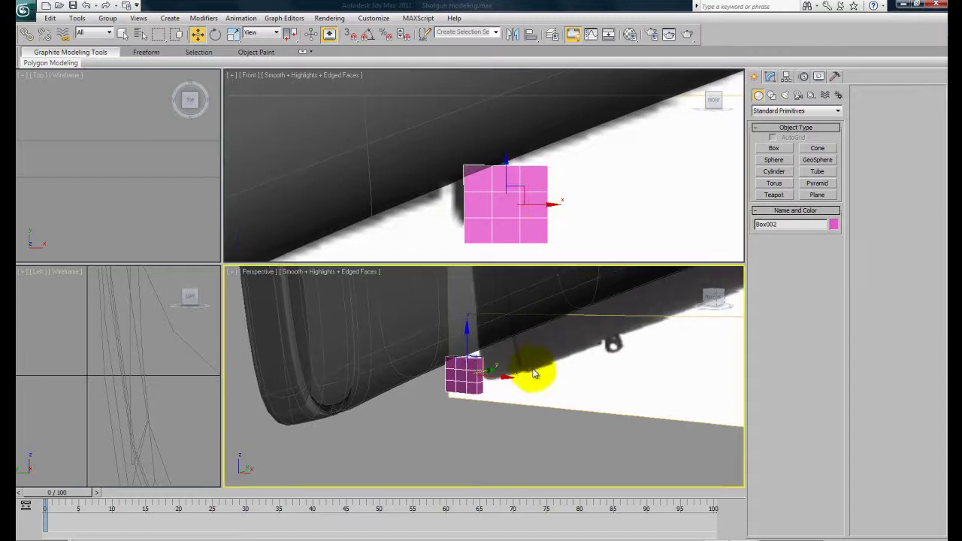
Convert the box under the stock to an Editable Poly.
{"action": "left_click", "coordinate": [770, 79]}
{"action": "scroll", "coordinate": [530, 389], "scroll_direction": "up", "scroll_amount": 4}
{"action": "middle_click_drag", "start_coordinate": [516, 212], "coordinate": [525, 191]}
{"action": "middle_click_drag", "start_coordinate": [527, 359], "coordinate": [481, 349], "text": "alt"}
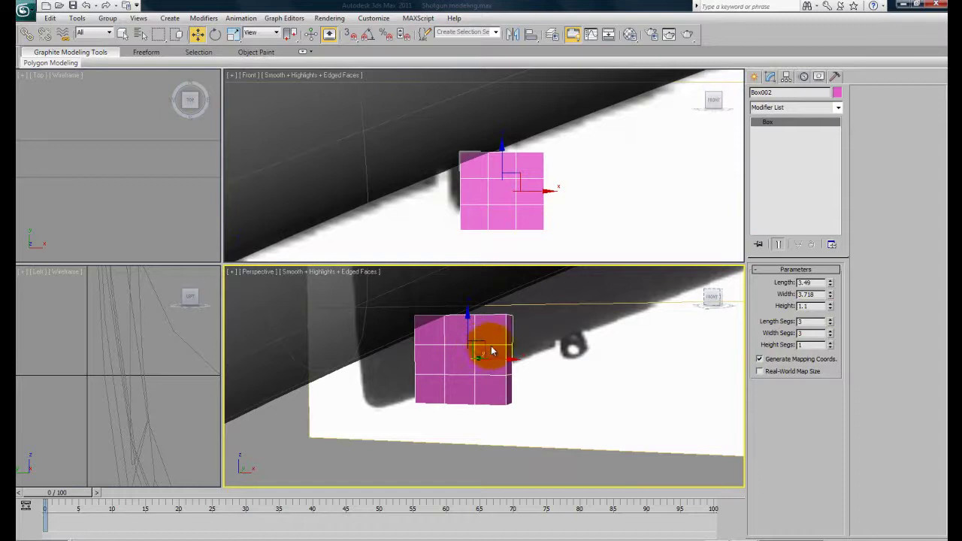
{"action": "left_click", "coordinate": [505, 374]}
{"action": "left_click", "coordinate": [507, 435]}
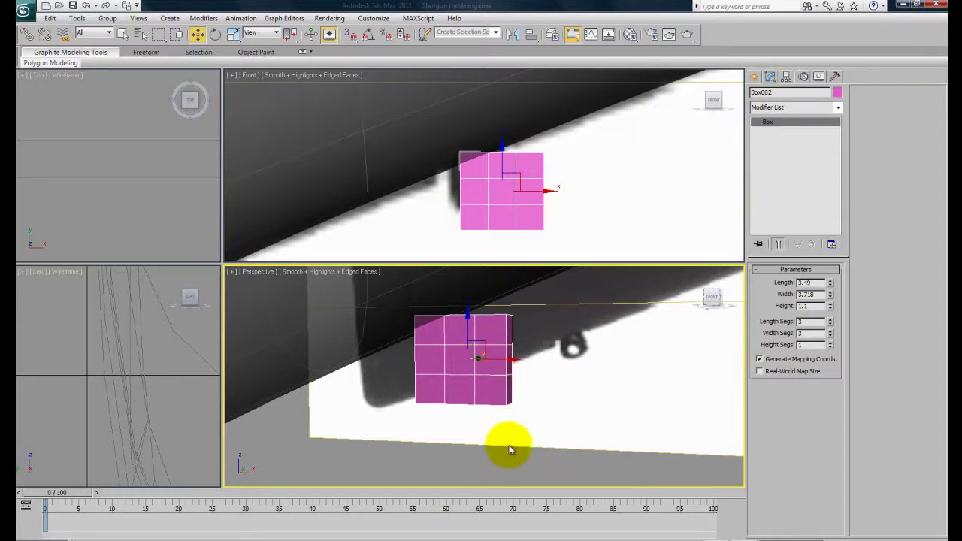
{"action": "right_click", "coordinate": [509, 448]}
{"action": "left_click", "coordinate": [538, 448]}
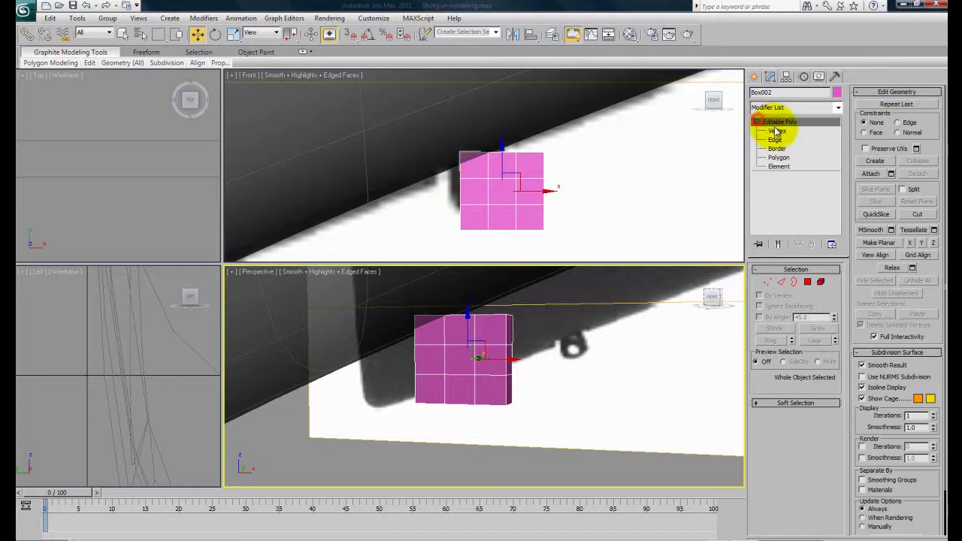
Move the box's top row of vertices up into the underside of the stock, narrowing that end.
{"action": "left_click", "coordinate": [778, 132]}
{"action": "mouse_move", "coordinate": [440, 187]}
{"action": "middle_mouse_down"}
{"action": "mouse_move", "coordinate": [429, 184]}
{"action": "mouse_move", "coordinate": [468, 196]}
{"action": "mouse_move", "coordinate": [452, 175]}
{"action": "middle_mouse_up"}
{"action": "scroll", "coordinate": [468, 195], "scroll_direction": "up", "scroll_amount": 2}
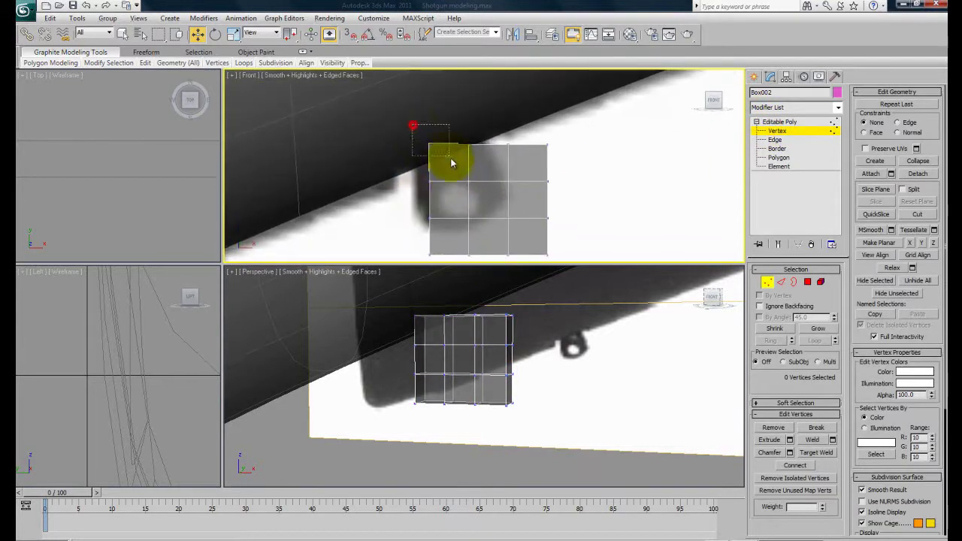
{"action": "left_click_drag", "start_coordinate": [443, 127], "coordinate": [491, 94]}
{"action": "left_click_drag", "start_coordinate": [507, 136], "coordinate": [458, 102]}
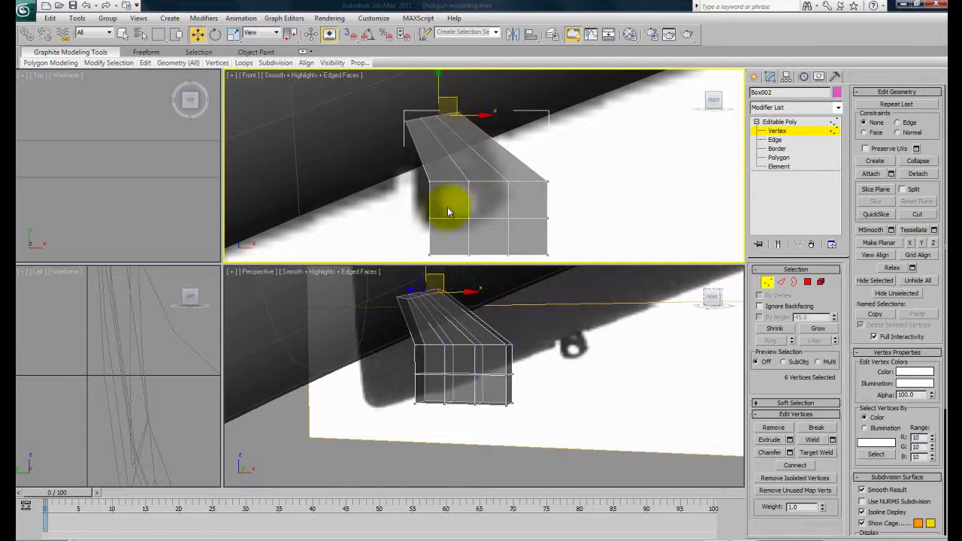
{"action": "middle_click_drag", "start_coordinate": [465, 226], "coordinate": [471, 214]}
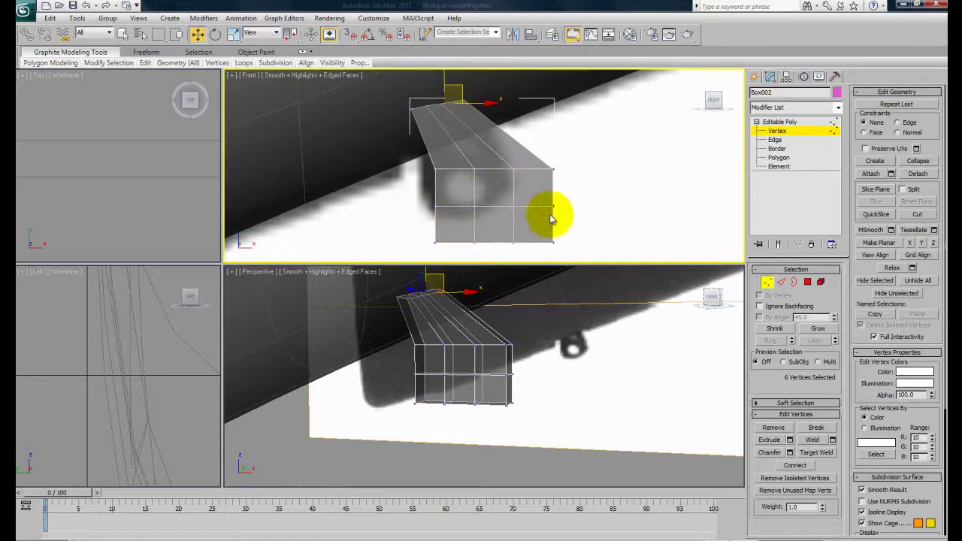
Reposition the middle and lower vertices in the front view to follow the sling loop's rounded outline.
{"action": "left_click_drag", "start_coordinate": [453, 182], "coordinate": [531, 154]}
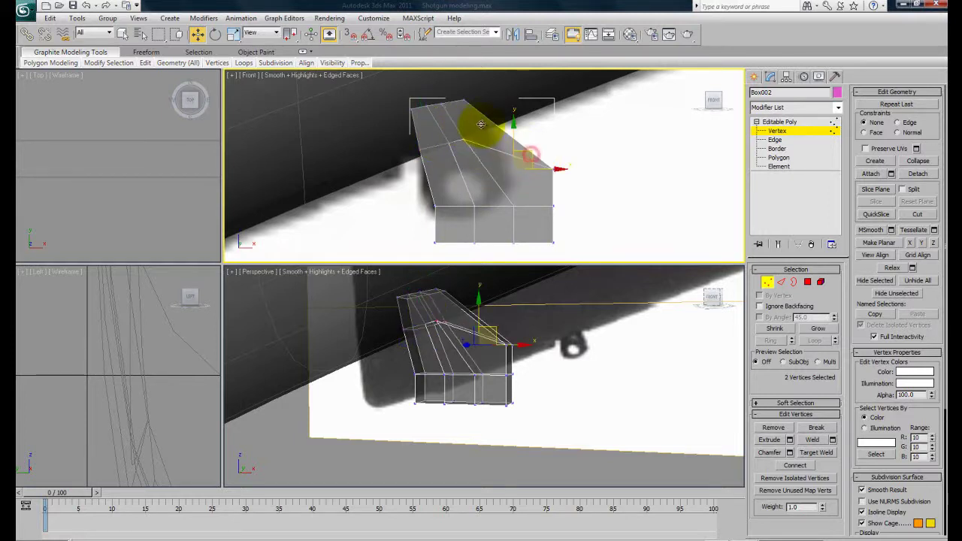
{"action": "left_click_drag", "start_coordinate": [487, 125], "coordinate": [568, 154]}
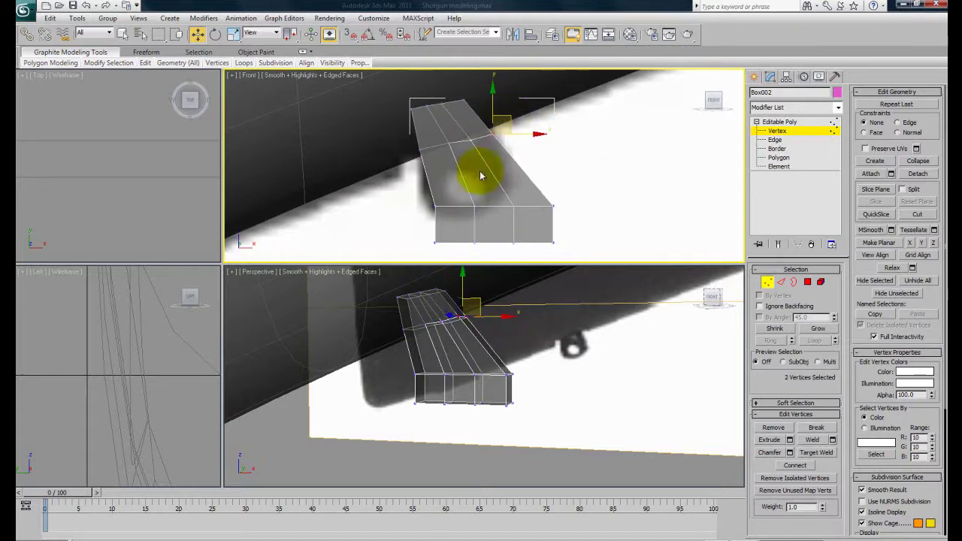
{"action": "left_click_drag", "start_coordinate": [488, 218], "coordinate": [464, 196]}
{"action": "left_click_drag", "start_coordinate": [530, 250], "coordinate": [502, 156]}
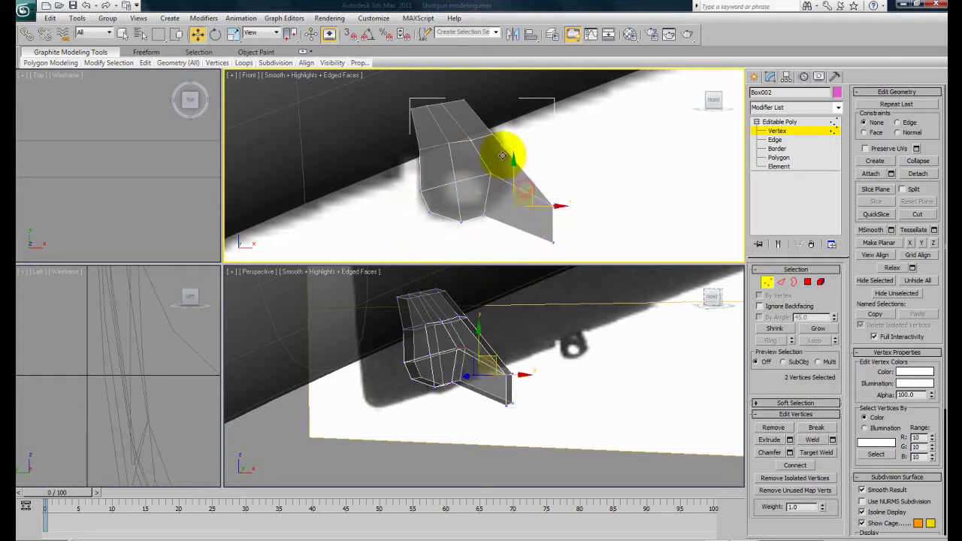
{"action": "left_click_drag", "start_coordinate": [563, 214], "coordinate": [522, 144]}
{"action": "left_click_drag", "start_coordinate": [568, 258], "coordinate": [532, 215]}
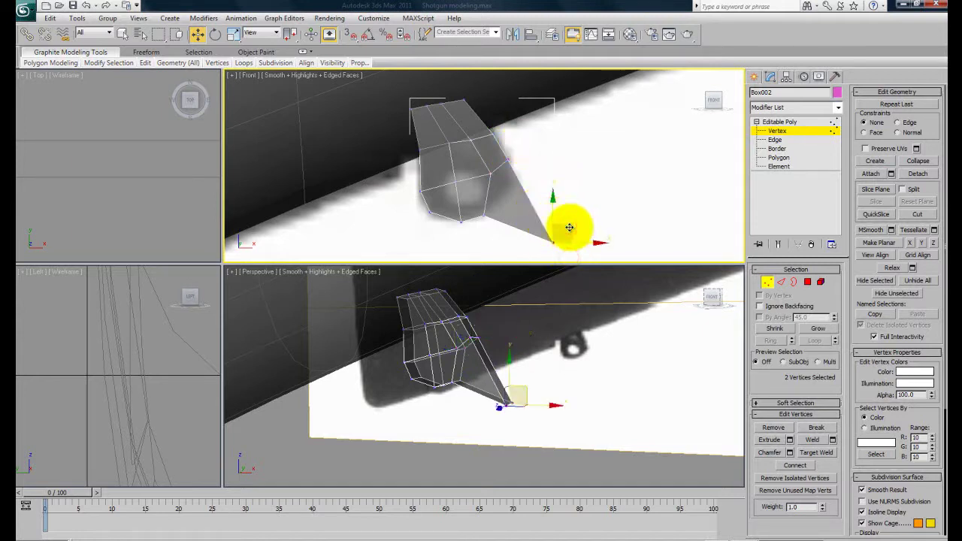
{"action": "left_click_drag", "start_coordinate": [568, 227], "coordinate": [531, 189]}
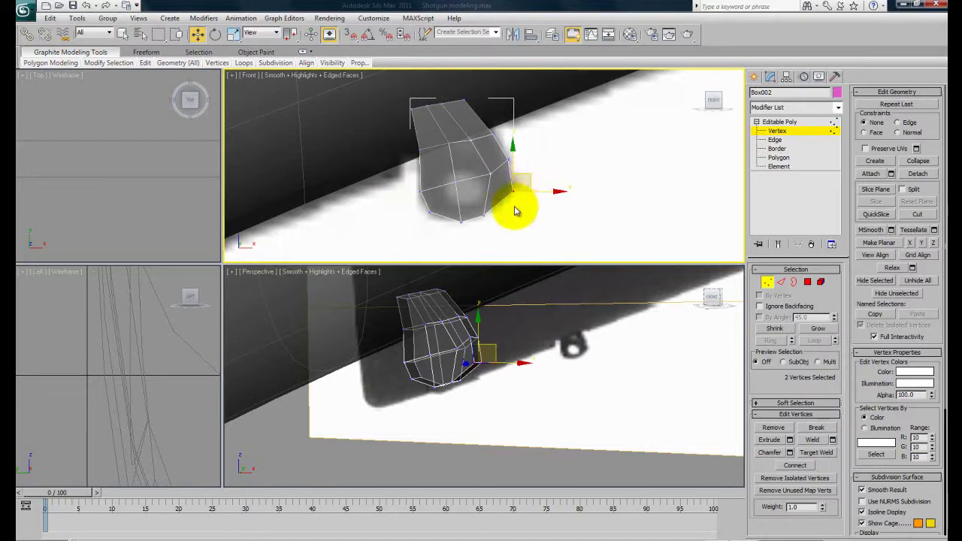
Shift the inner vertices in the front view to frame the sling loop's hole more evenly.
{"action": "scroll", "coordinate": [515, 211], "scroll_direction": "up", "scroll_amount": 5}
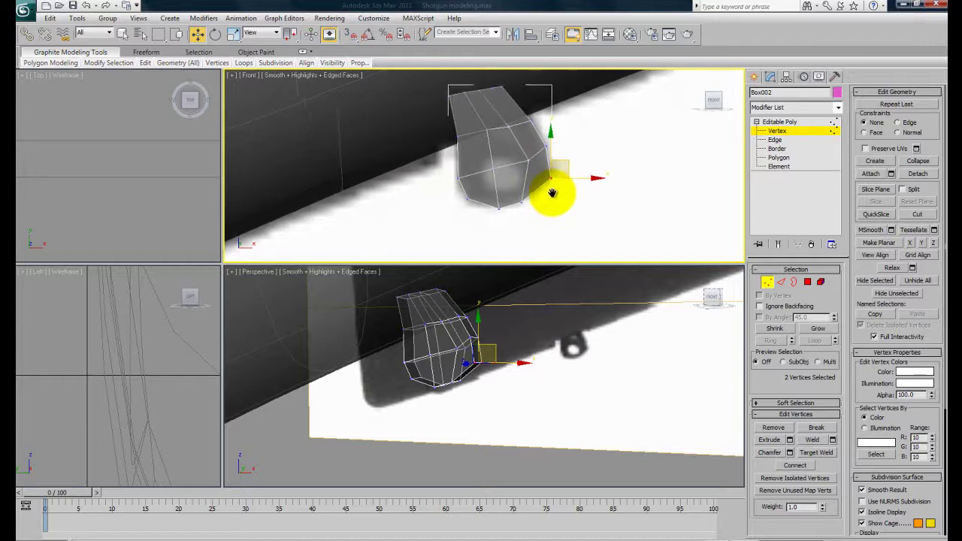
{"action": "left_click_drag", "start_coordinate": [559, 184], "coordinate": [434, 153]}
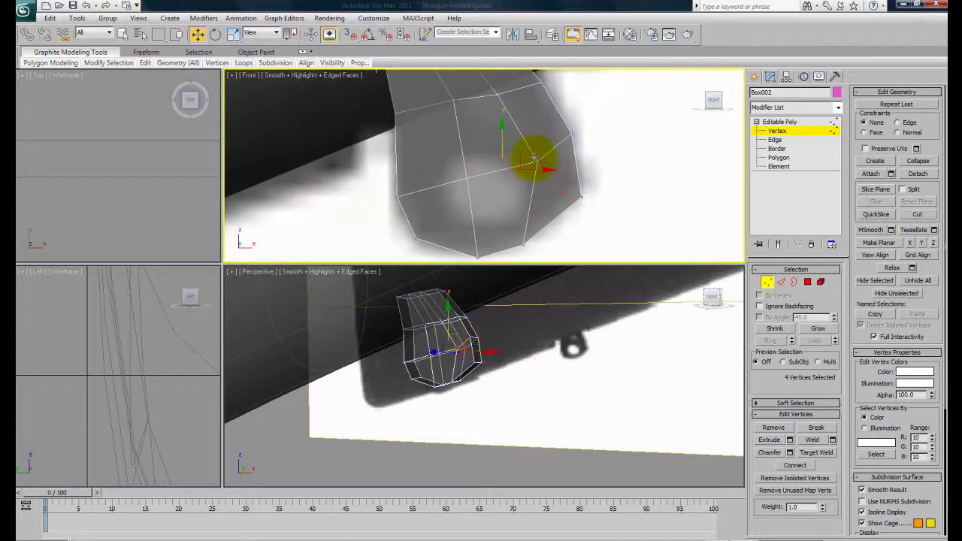
{"action": "left_click_drag", "start_coordinate": [519, 154], "coordinate": [500, 151]}
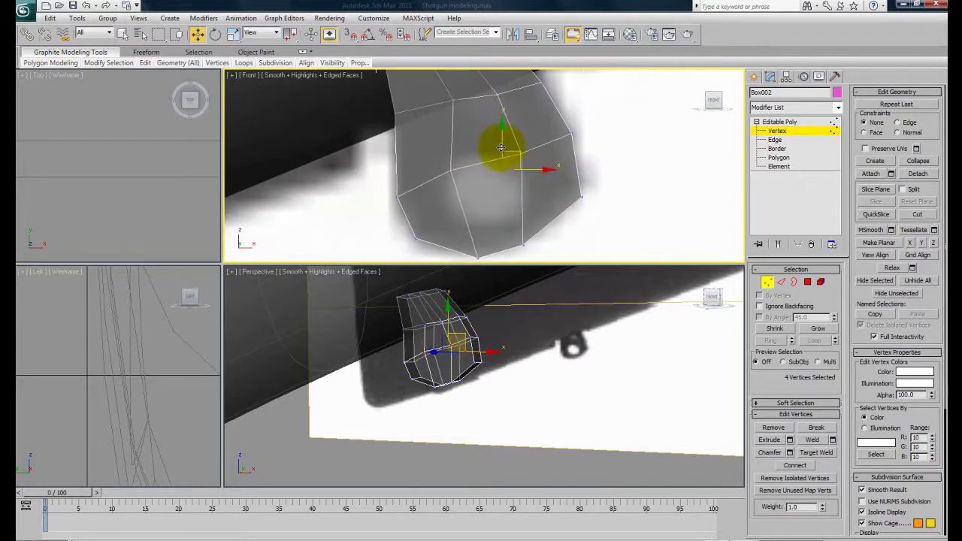
{"action": "middle_click_drag", "start_coordinate": [513, 176], "coordinate": [513, 193]}
{"action": "scroll", "coordinate": [513, 193], "scroll_direction": "down", "scroll_amount": 2}
{"action": "left_click_drag", "start_coordinate": [509, 147], "coordinate": [480, 112]}
Fine-tune the lower outline vertices to match the rounded end of the sling loop in the reference.
{"action": "middle_click_drag", "start_coordinate": [509, 206], "coordinate": [491, 210]}
{"action": "mouse_move", "coordinate": [502, 248]}
{"action": "left_mouse_down"}
{"action": "mouse_move", "coordinate": [481, 225]}
{"action": "mouse_move", "coordinate": [529, 215]}
{"action": "mouse_move", "coordinate": [530, 177]}
{"action": "left_mouse_up"}
{"action": "left_click", "coordinate": [529, 185]}
{"action": "left_click_drag", "start_coordinate": [549, 217], "coordinate": [526, 191]}
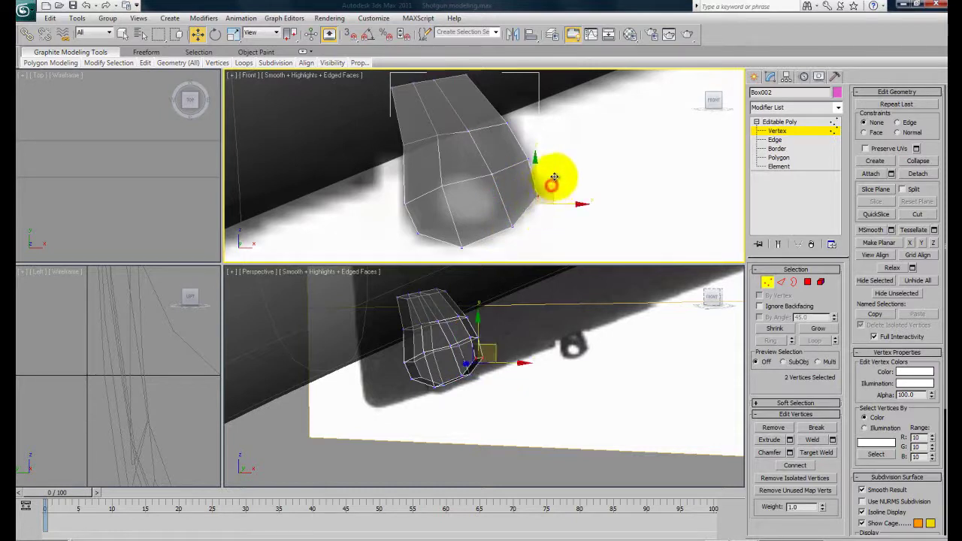
{"action": "middle_click_drag", "start_coordinate": [498, 376], "coordinate": [476, 396], "text": "alt"}
{"action": "middle_click_drag", "start_coordinate": [521, 203], "coordinate": [471, 196]}
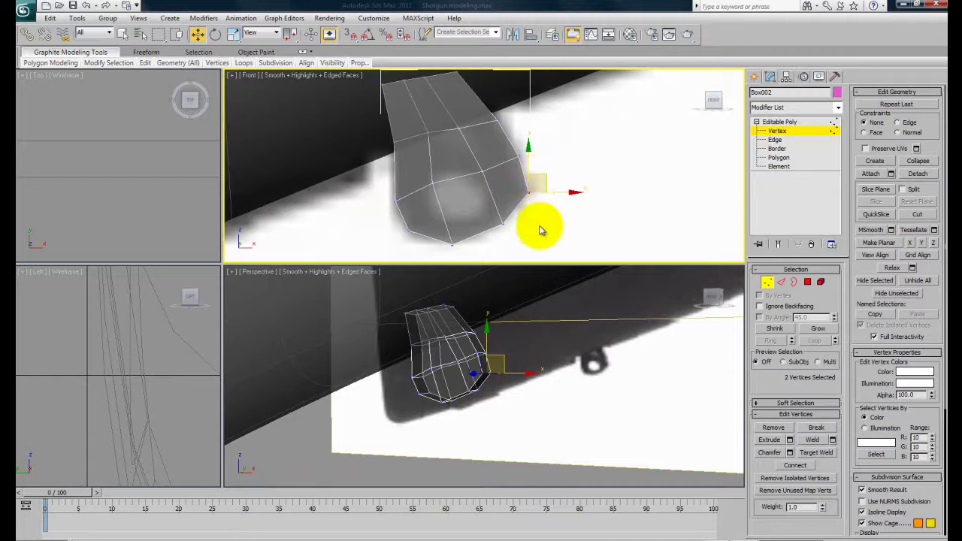
{"action": "middle_click_drag", "start_coordinate": [478, 209], "coordinate": [486, 208]}
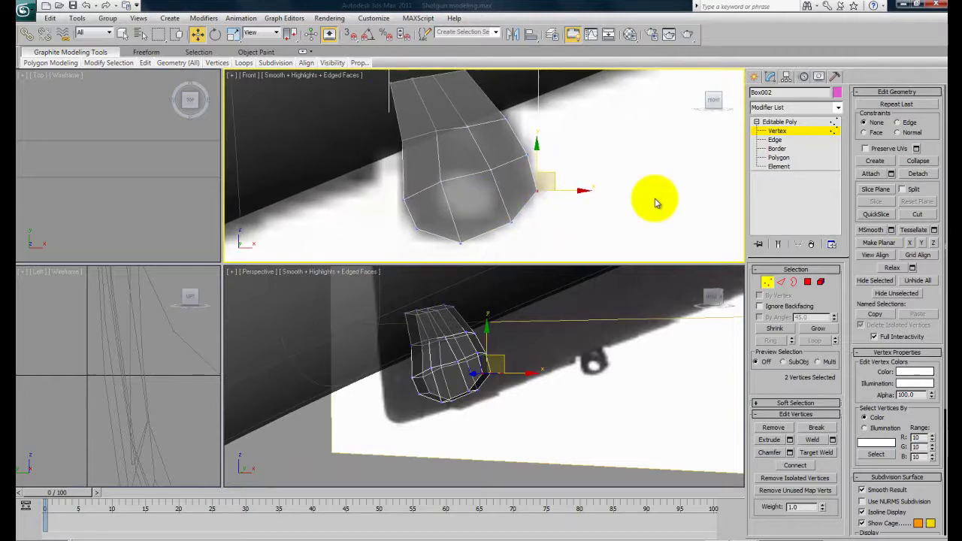
Inset the six front and six back polygons of the loop's rounded end as groups by 0.583.
{"action": "left_click", "coordinate": [778, 158]}
{"action": "left_click", "coordinate": [439, 211]}
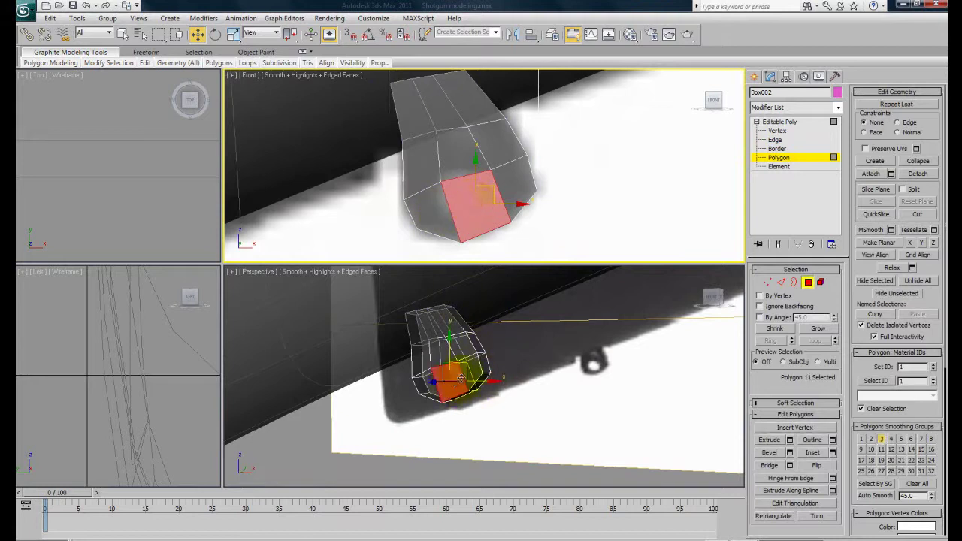
{"action": "scroll", "coordinate": [460, 379], "scroll_direction": "up", "scroll_amount": 3}
{"action": "middle_click_drag", "start_coordinate": [460, 379], "coordinate": [491, 365]}
{"action": "left_click", "coordinate": [455, 366], "text": "ctrl"}
{"action": "left_click", "coordinate": [451, 323], "text": "ctrl"}
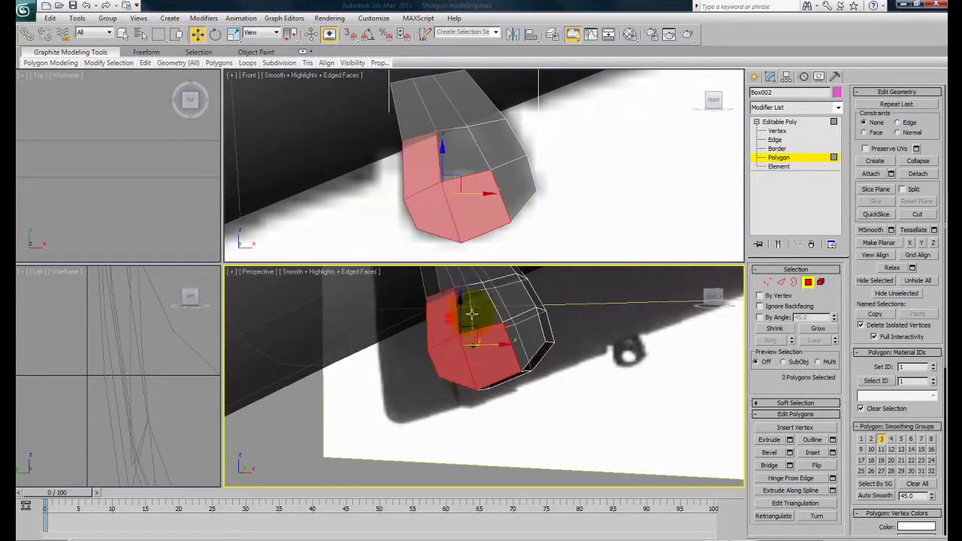
{"action": "left_click", "coordinate": [468, 311], "text": "ctrl"}
{"action": "left_click", "coordinate": [500, 300], "text": "ctrl"}
{"action": "left_click", "coordinate": [514, 337], "text": "ctrl"}
{"action": "middle_click_drag", "start_coordinate": [514, 337], "coordinate": [393, 408], "text": "alt"}
{"action": "left_click", "coordinate": [393, 408], "text": "ctrl"}
{"action": "left_click", "coordinate": [395, 335], "text": "ctrl"}
{"action": "left_click", "coordinate": [395, 336], "text": "ctrl"}
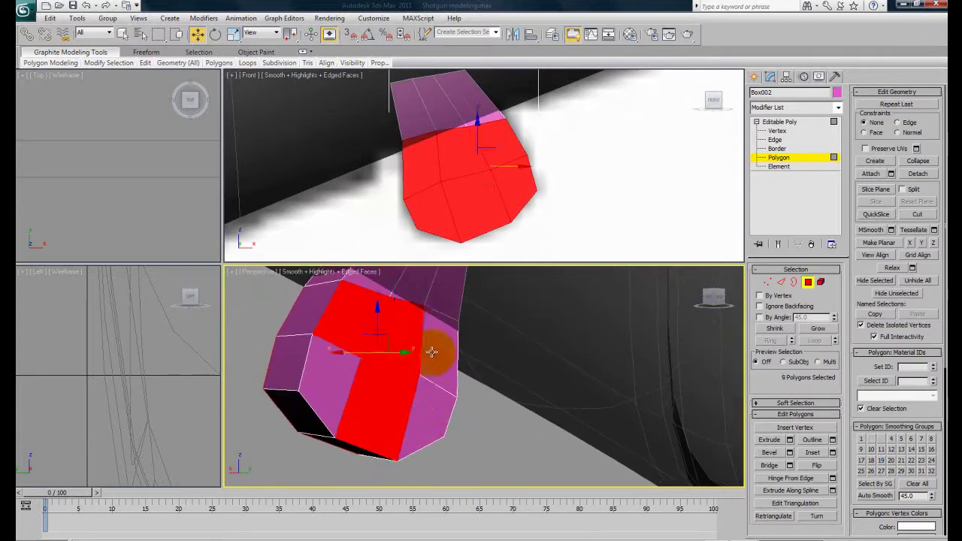
{"action": "left_click", "coordinate": [433, 351], "text": "ctrl"}
{"action": "left_click", "coordinate": [422, 393], "text": "ctrl"}
{"action": "left_click", "coordinate": [343, 386], "text": "ctrl"}
{"action": "middle_click_drag", "start_coordinate": [363, 390], "coordinate": [541, 385], "text": "alt"}
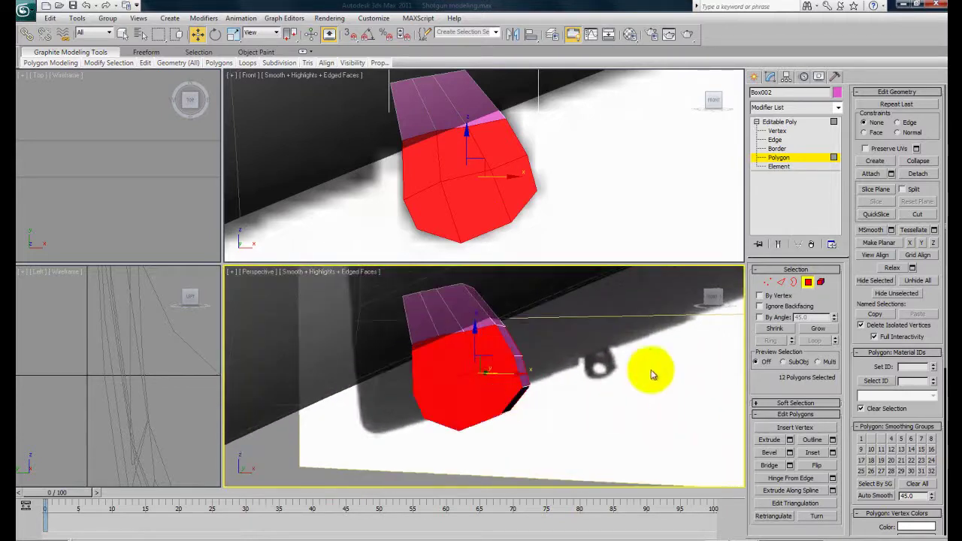
{"action": "left_click", "coordinate": [833, 451]}
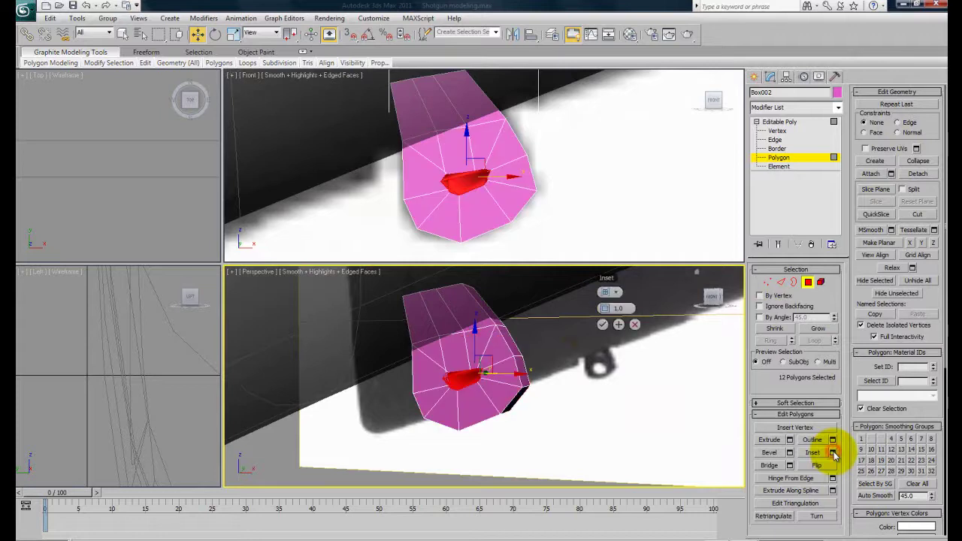
{"action": "right_click", "coordinate": [603, 308]}
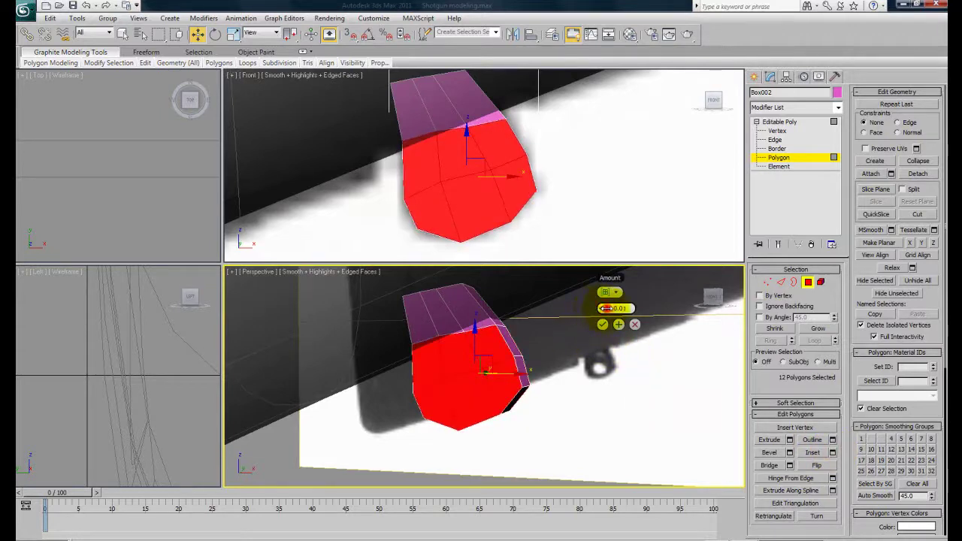
{"action": "left_click_drag", "start_coordinate": [604, 308], "coordinate": [604, 308]}
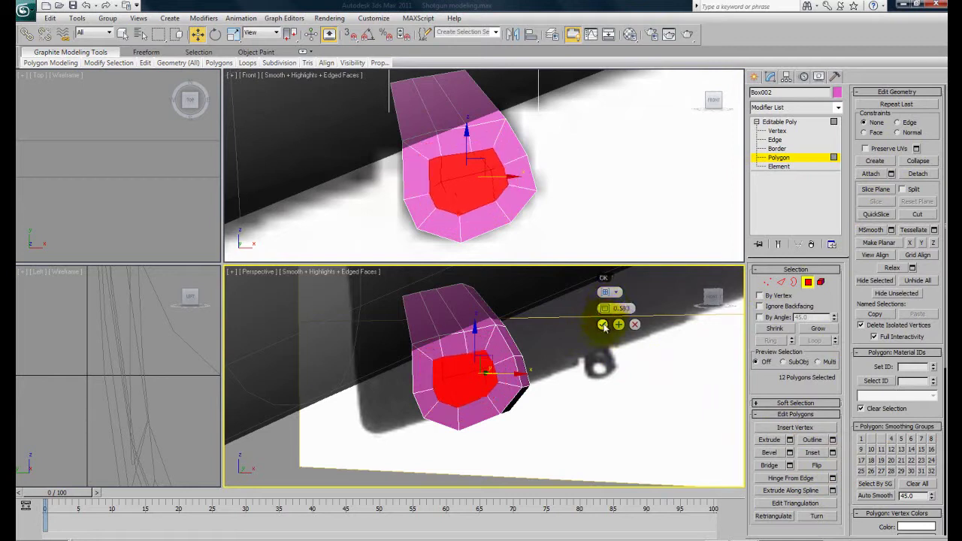
Delete the inset polygons on both sides to open the hole through the sling loop.
{"action": "middle_click_drag", "start_coordinate": [603, 325], "coordinate": [514, 398], "text": "alt"}
{"action": "key", "text": "Delete"}
{"action": "scroll", "coordinate": [551, 393], "scroll_direction": "up", "scroll_amount": 3}
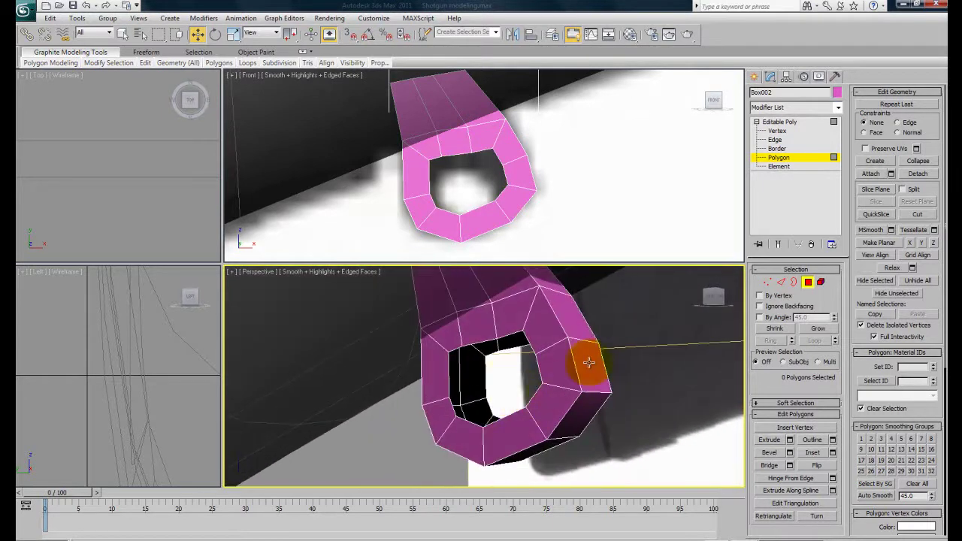
Bridge the front and back border edges of the sling loop's hole to close its inner wall.
{"action": "left_click", "coordinate": [777, 148]}
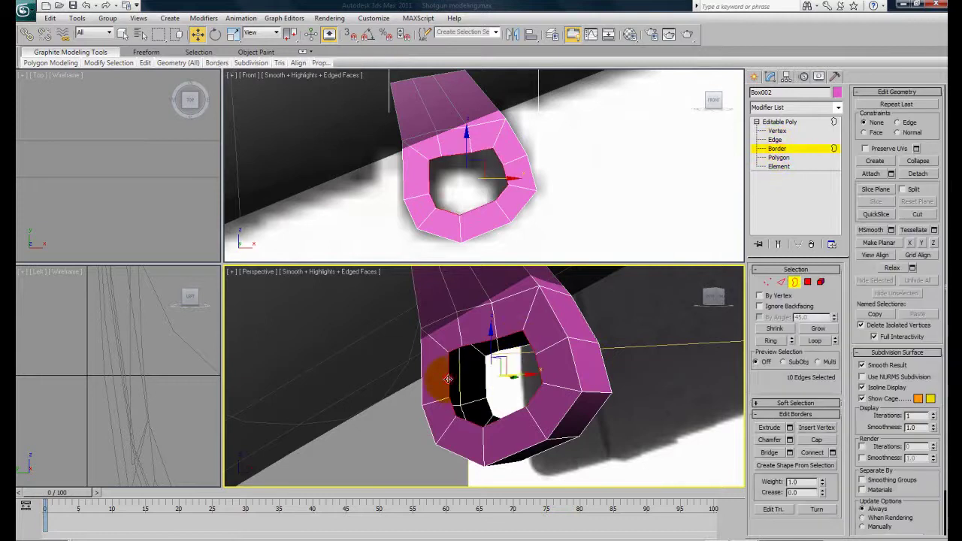
{"action": "mouse_move", "coordinate": [486, 382]}
{"action": "middle_mouse_down", "text": "alt"}
{"action": "mouse_move", "coordinate": [512, 397]}
{"action": "mouse_move", "coordinate": [500, 397]}
{"action": "mouse_move", "coordinate": [503, 383]}
{"action": "middle_mouse_up", "text": "alt"}
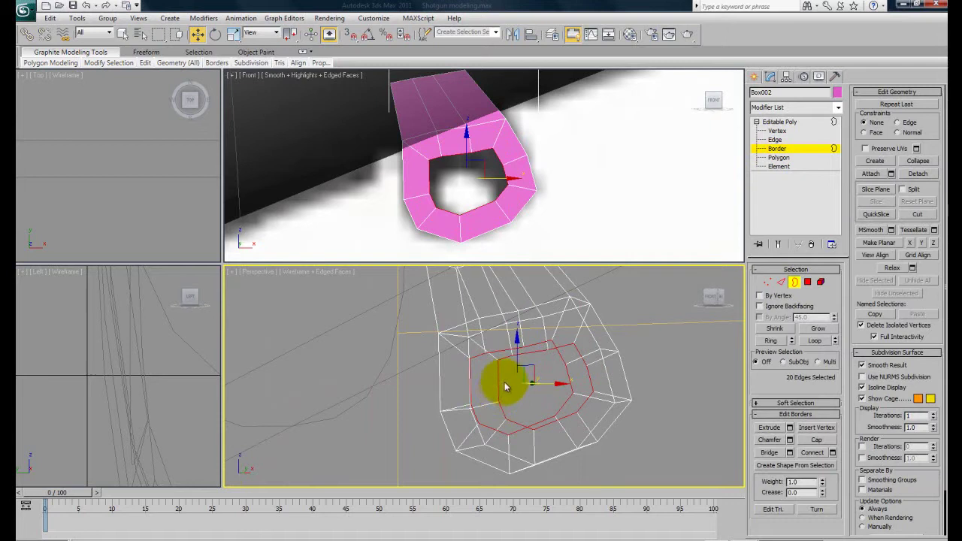
{"action": "key", "text": "F3"}
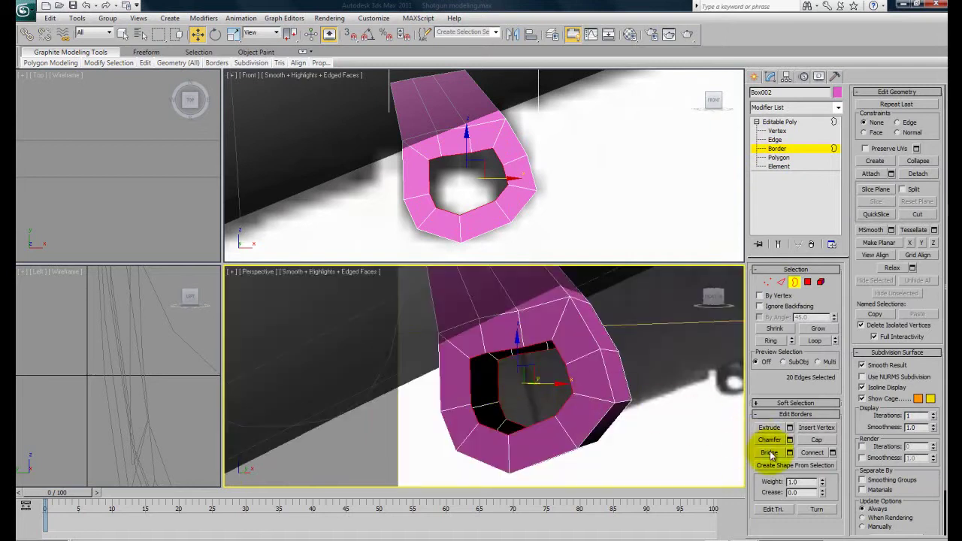
{"action": "left_click", "coordinate": [774, 454]}
{"action": "middle_click_drag", "start_coordinate": [590, 402], "coordinate": [536, 387], "text": "alt"}
{"action": "scroll", "coordinate": [535, 387], "scroll_direction": "up", "scroll_amount": 5}
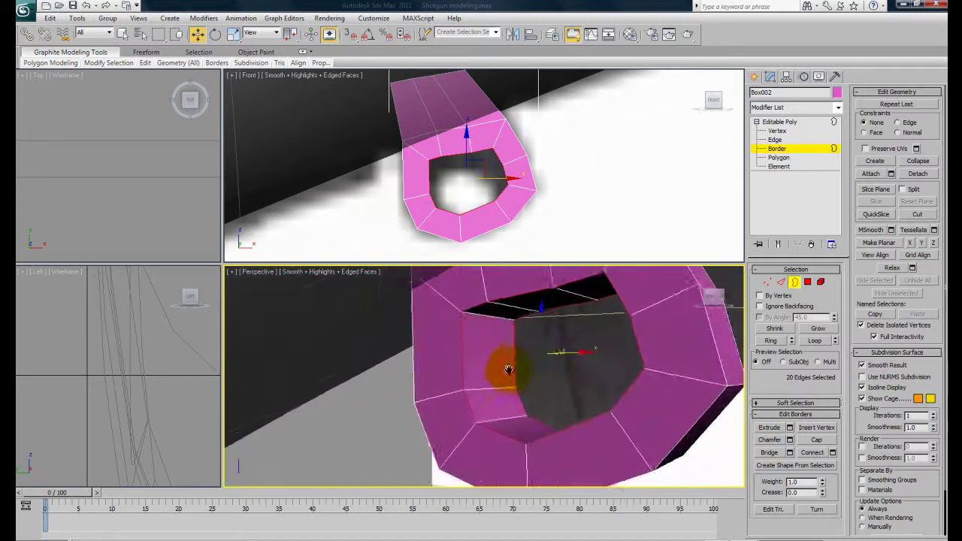
{"action": "left_click", "coordinate": [504, 368]}
{"action": "scroll", "coordinate": [504, 368], "scroll_direction": "down", "scroll_amount": 3}
{"action": "scroll", "coordinate": [471, 371], "scroll_direction": "up", "scroll_amount": 3}
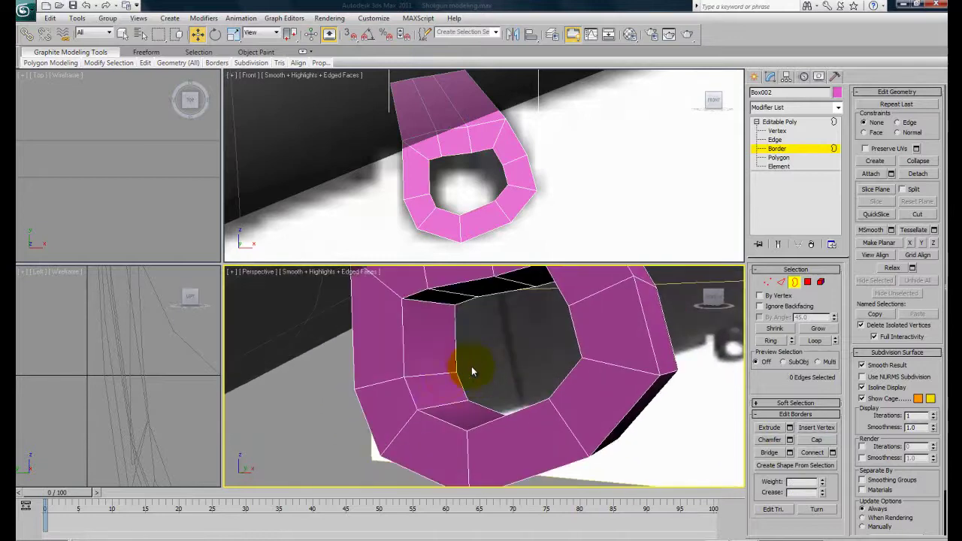
{"action": "scroll", "coordinate": [468, 374], "scroll_direction": "down", "scroll_amount": 3}
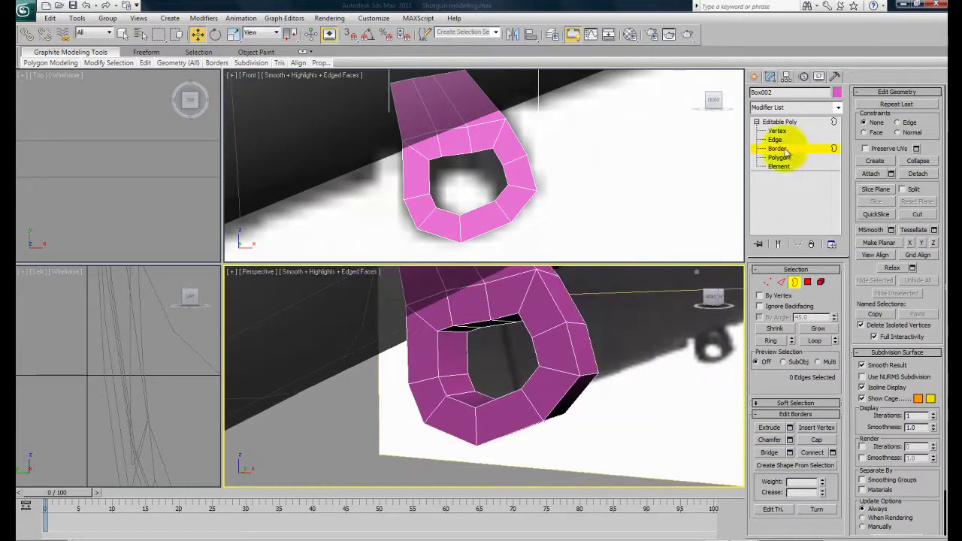
{"action": "left_click", "coordinate": [775, 141]}
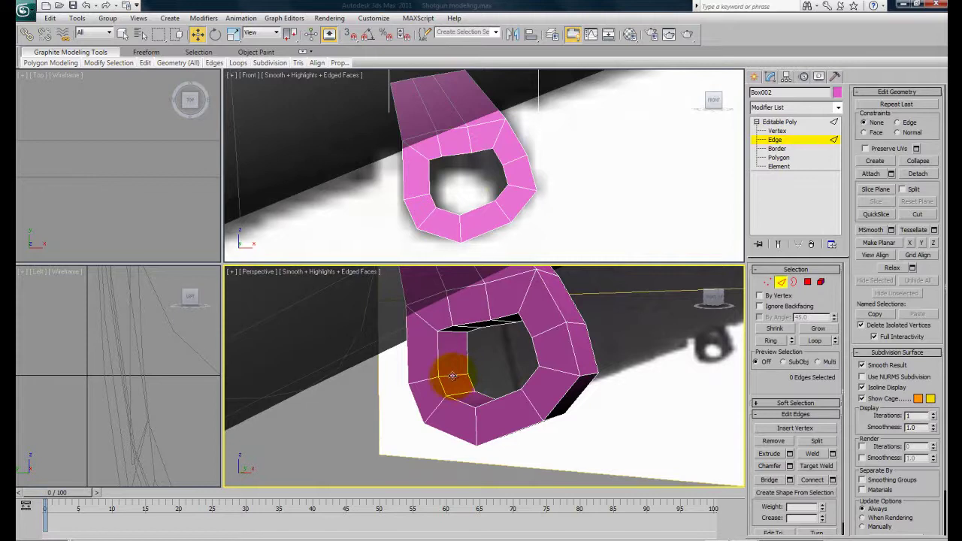
{"action": "middle_click_drag", "start_coordinate": [464, 392], "coordinate": [479, 386], "text": "alt"}
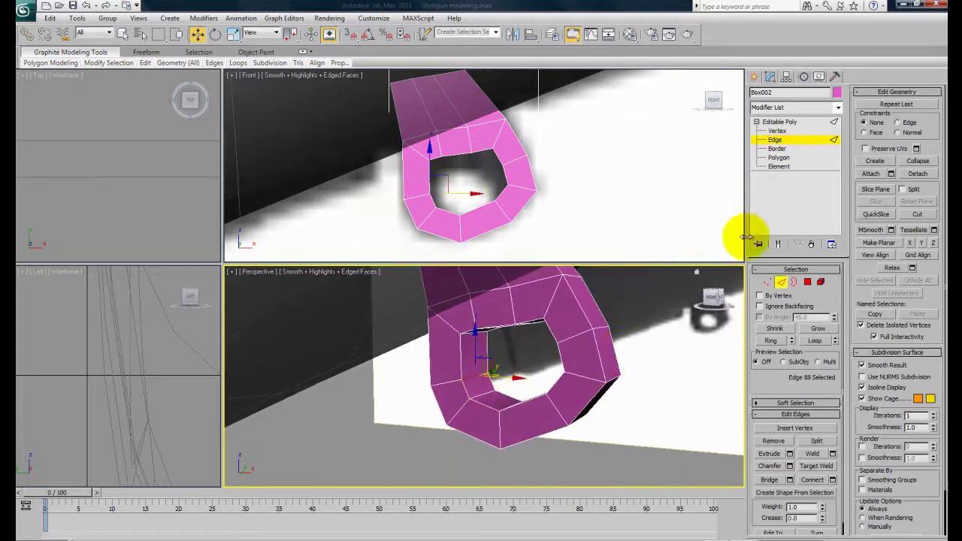
{"action": "left_click", "coordinate": [774, 140]}
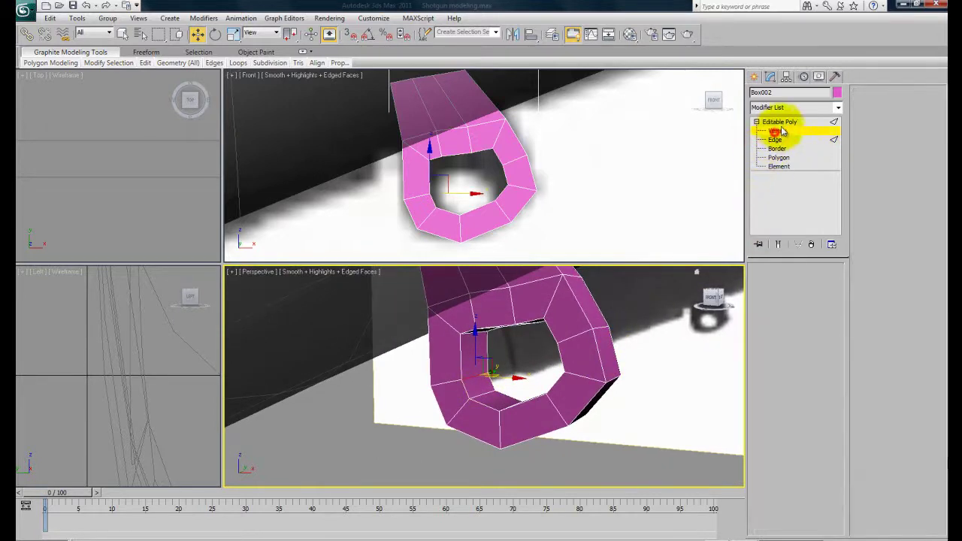
Apply a TurboSmooth modifier to the sling loop with 2 iterations and isoline display.
{"action": "left_click", "coordinate": [837, 108]}
{"action": "scroll", "coordinate": [833, 225], "scroll_direction": "down", "scroll_amount": 15}
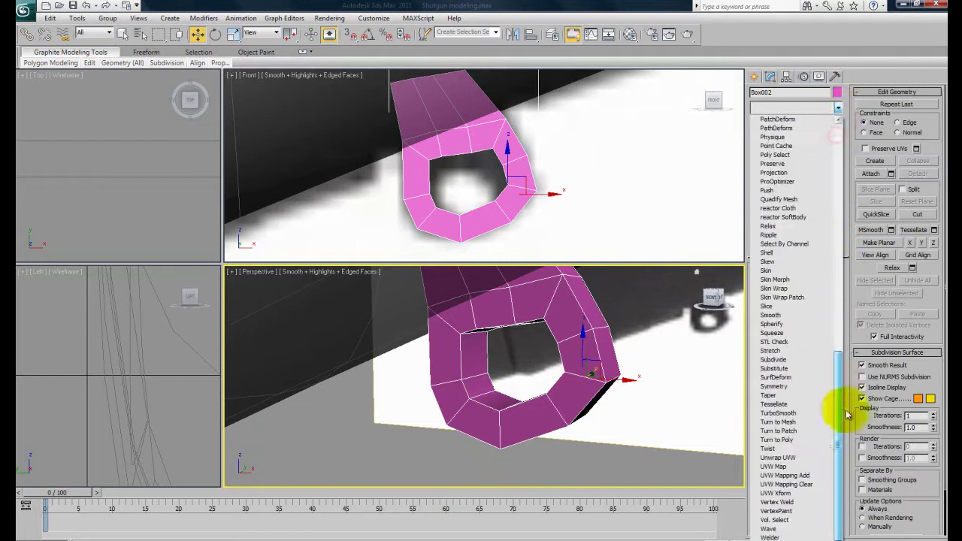
{"action": "left_click", "coordinate": [781, 413]}
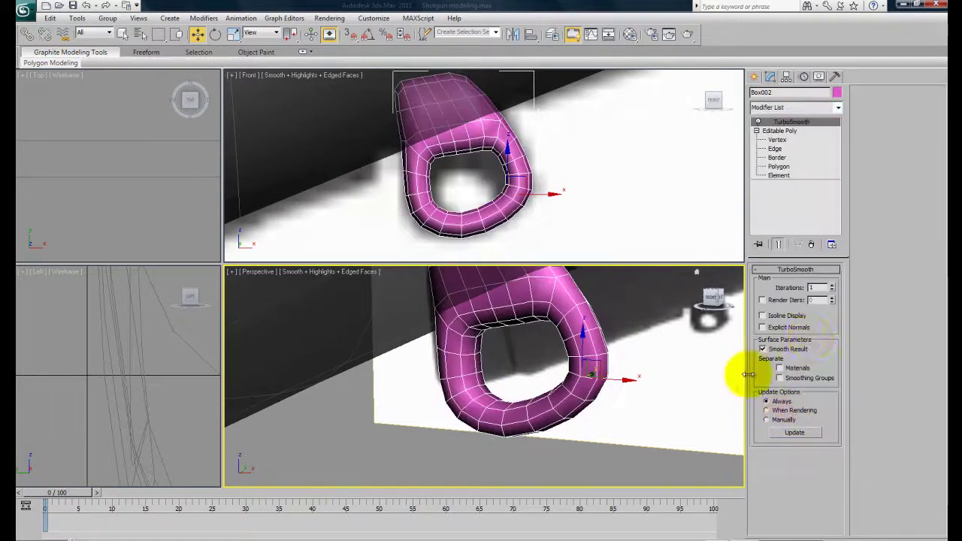
{"action": "left_click", "coordinate": [832, 285]}
{"action": "left_click", "coordinate": [831, 285]}
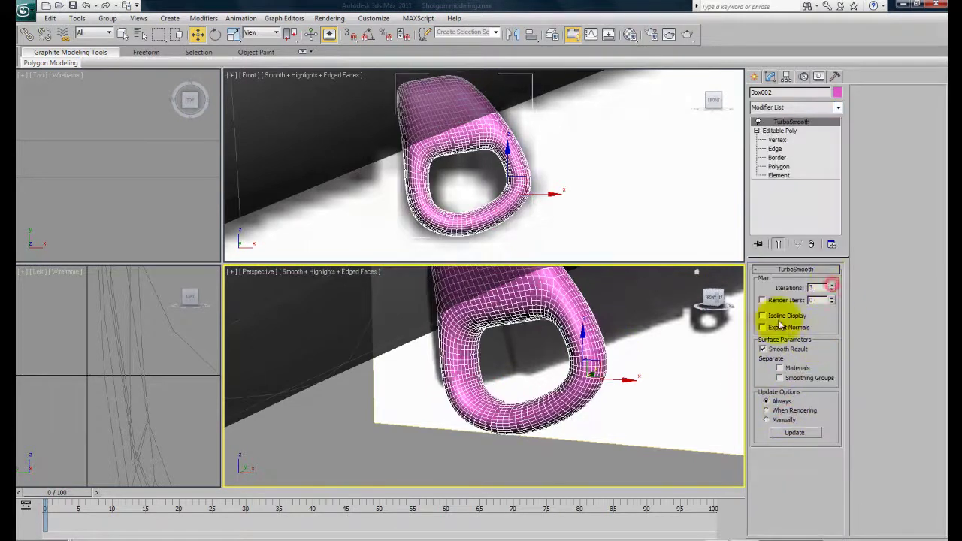
{"action": "left_click", "coordinate": [832, 291]}
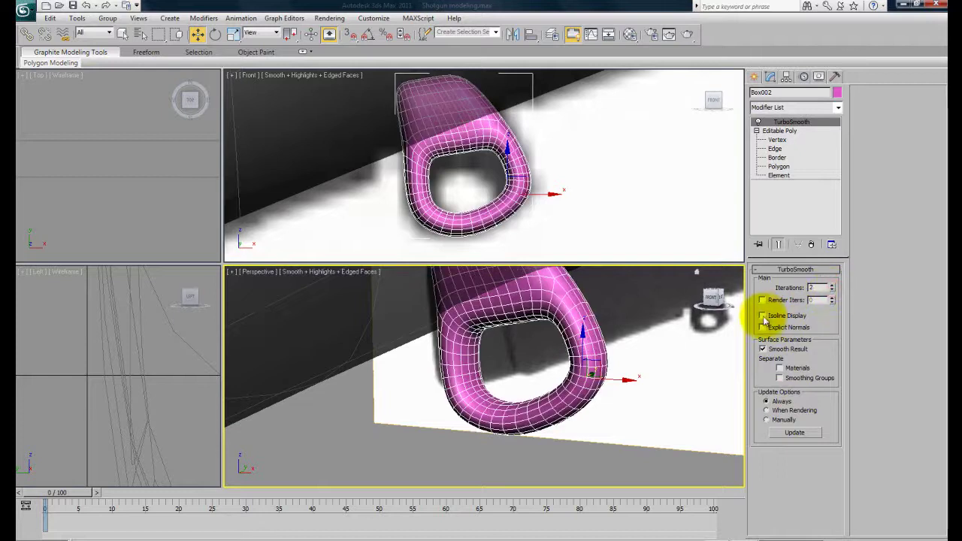
{"action": "left_click", "coordinate": [762, 316]}
{"action": "middle_click_drag", "start_coordinate": [542, 406], "coordinate": [489, 399], "text": "alt"}
Return to the Editable Poly's vertex level and show the smoothed end result over the control cage.
{"action": "left_click", "coordinate": [776, 140]}
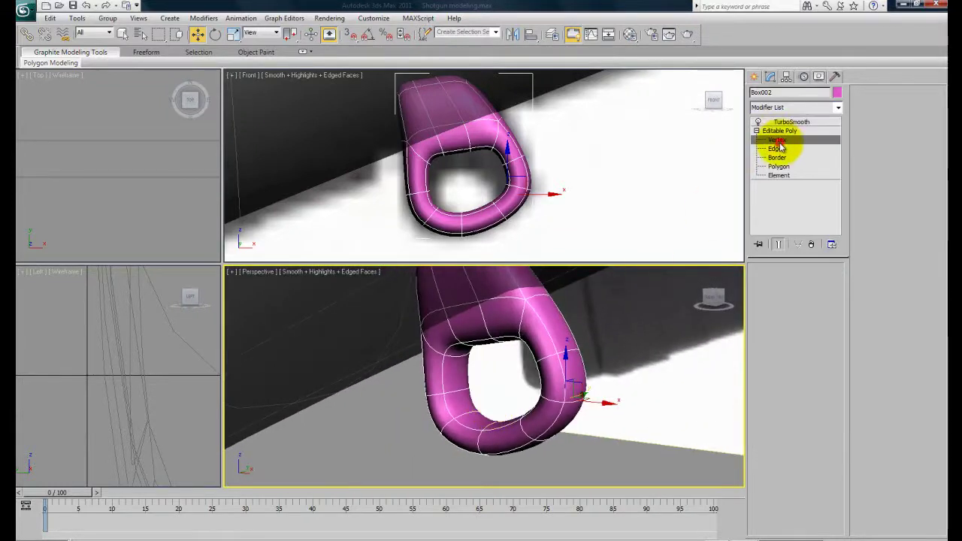
{"action": "left_click", "coordinate": [522, 176]}
{"action": "scroll", "coordinate": [497, 179], "scroll_direction": "up", "scroll_amount": 3}
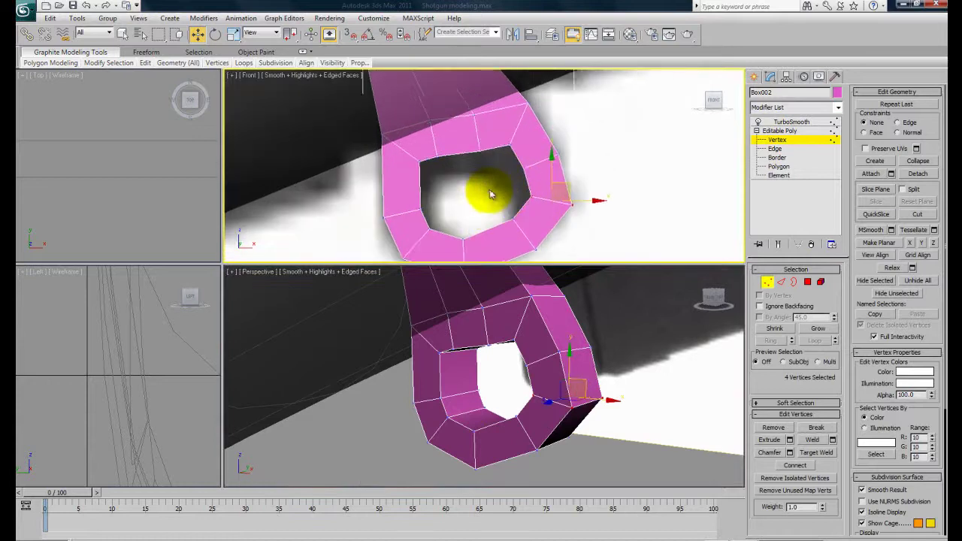
{"action": "middle_click_drag", "start_coordinate": [471, 178], "coordinate": [476, 150]}
{"action": "scroll", "coordinate": [478, 152], "scroll_direction": "down", "scroll_amount": 2}
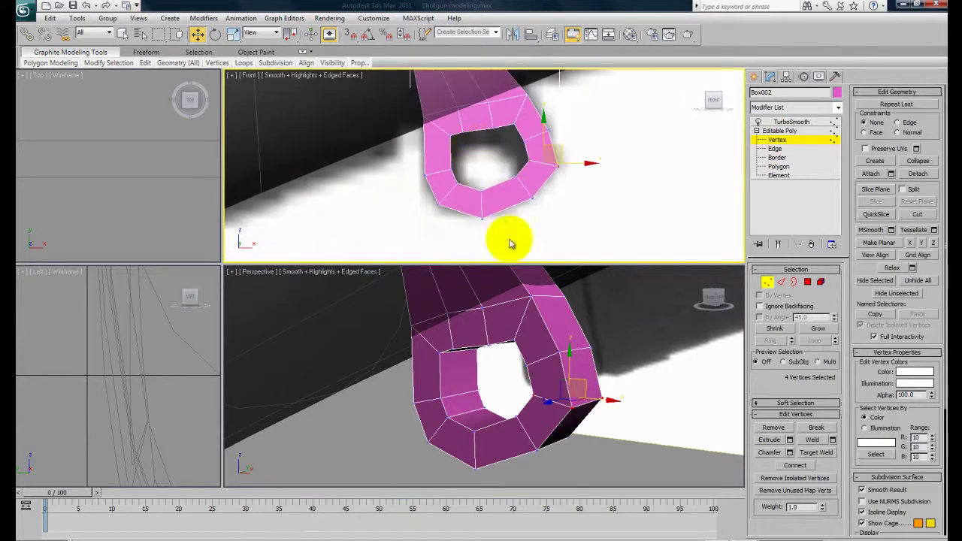
{"action": "middle_click_drag", "start_coordinate": [466, 191], "coordinate": [472, 204]}
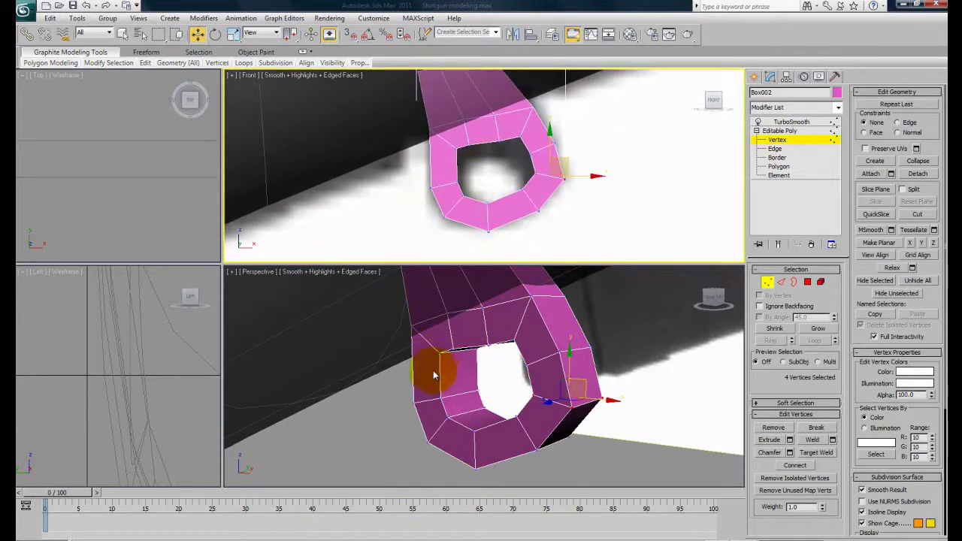
{"action": "middle_click_drag", "start_coordinate": [498, 326], "coordinate": [476, 361], "text": "alt"}
{"action": "middle_click_drag", "start_coordinate": [484, 182], "coordinate": [466, 195]}
{"action": "scroll", "coordinate": [466, 195], "scroll_direction": "up", "scroll_amount": 2}
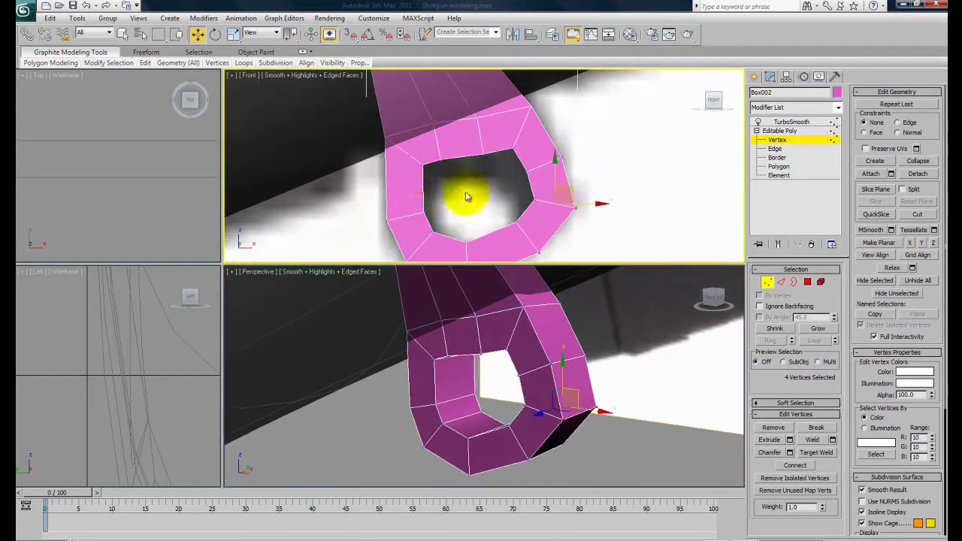
{"action": "left_click", "coordinate": [777, 244]}
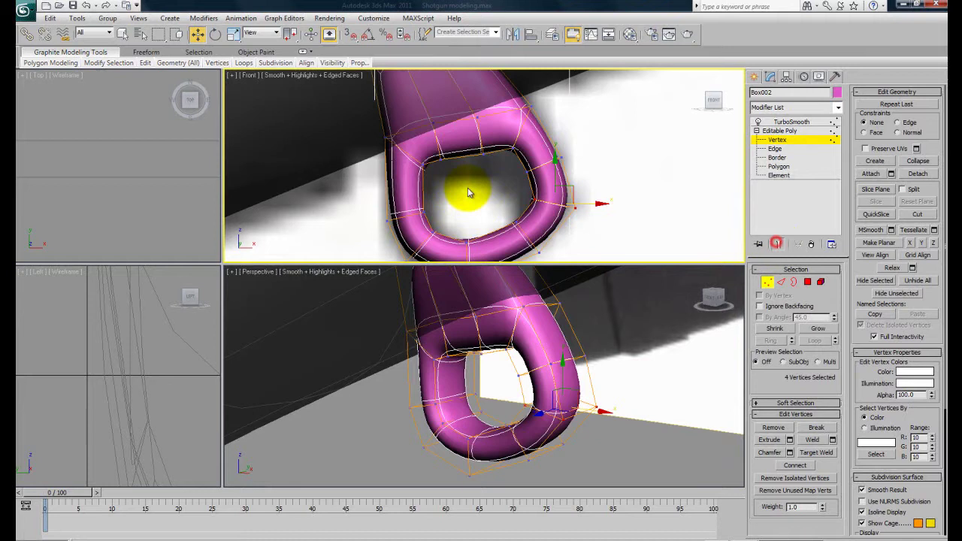
Make the loop see-through and move the hole's inner vertices in the front view to match the rounded opening in the reference.
{"action": "left_click", "coordinate": [436, 151]}
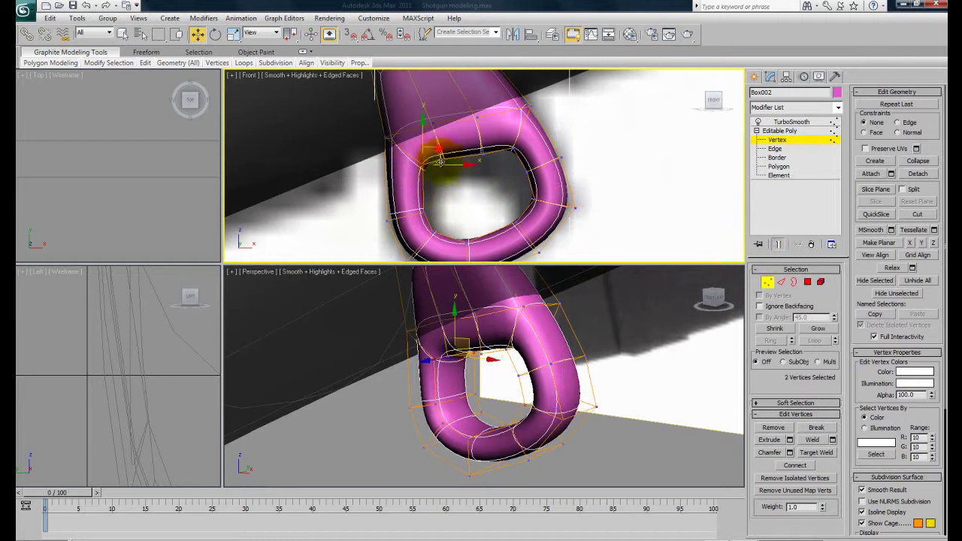
{"action": "left_click_drag", "start_coordinate": [440, 160], "coordinate": [449, 179]}
{"action": "left_click", "coordinate": [467, 199]}
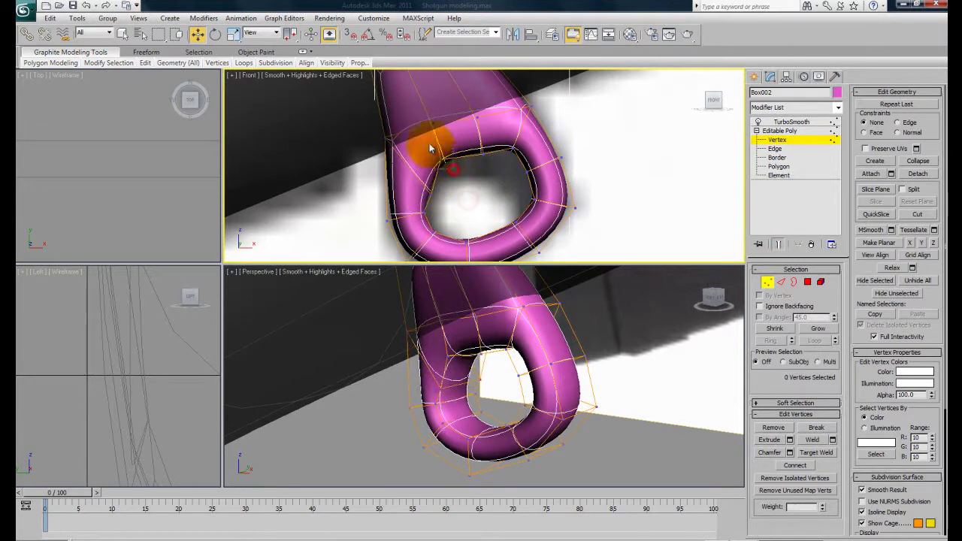
{"action": "left_click", "coordinate": [459, 156]}
{"action": "key", "text": "alt+x"}
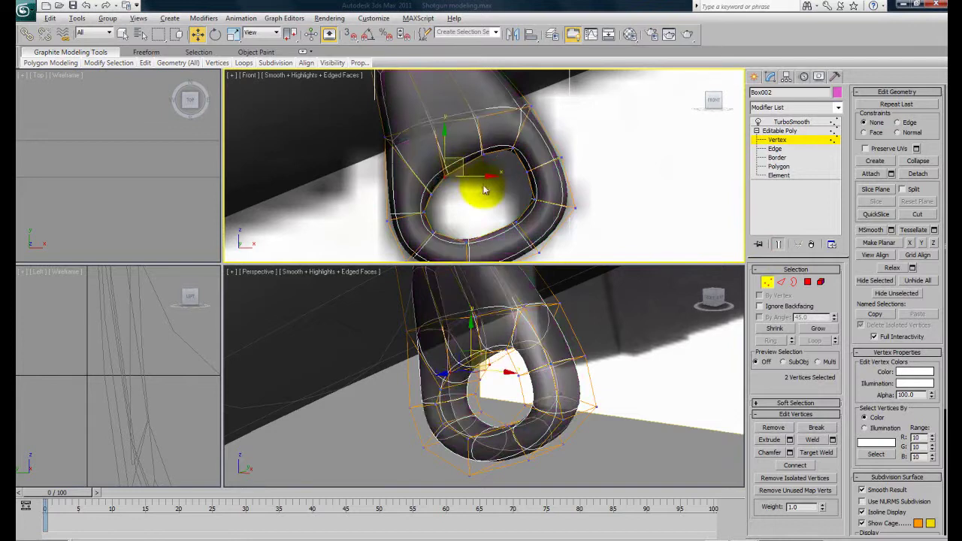
{"action": "middle_click_drag", "start_coordinate": [487, 181], "coordinate": [484, 167]}
{"action": "left_click_drag", "start_coordinate": [474, 136], "coordinate": [507, 215]}
{"action": "middle_click_drag", "start_coordinate": [432, 212], "coordinate": [418, 198]}
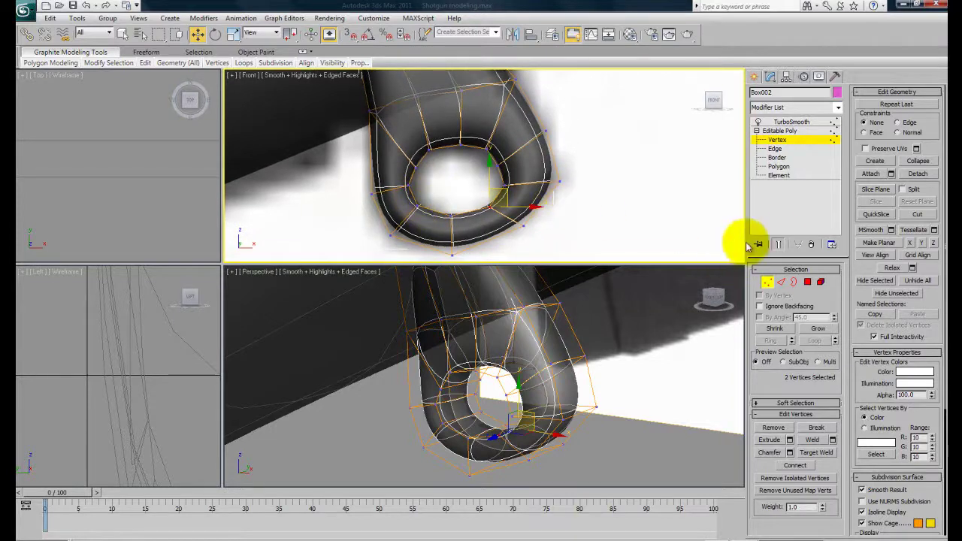
Show the unsmoothed, opaque cage and connect the ring of edges across the hole's inner wall with 2 segments and pinch 84.
{"action": "left_click", "coordinate": [779, 245]}
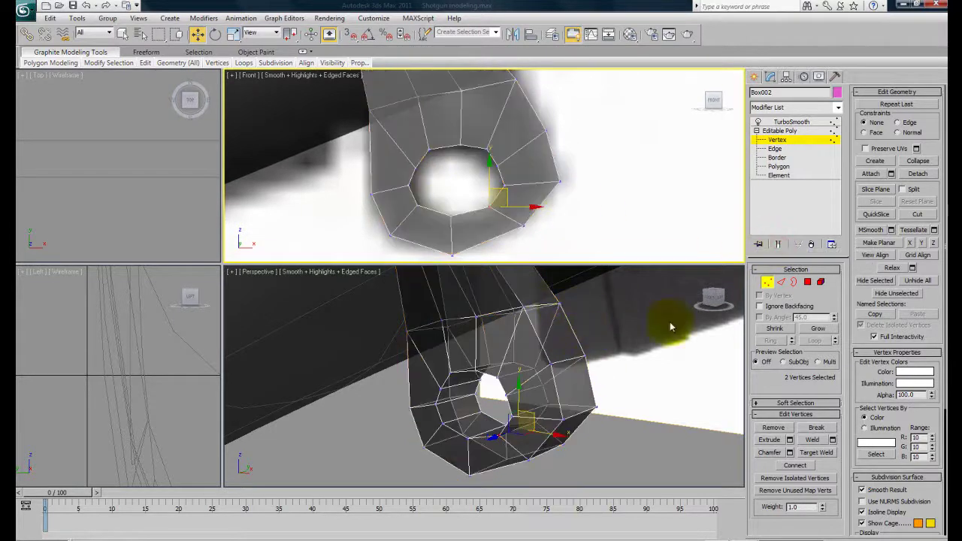
{"action": "key", "text": "alt+x"}
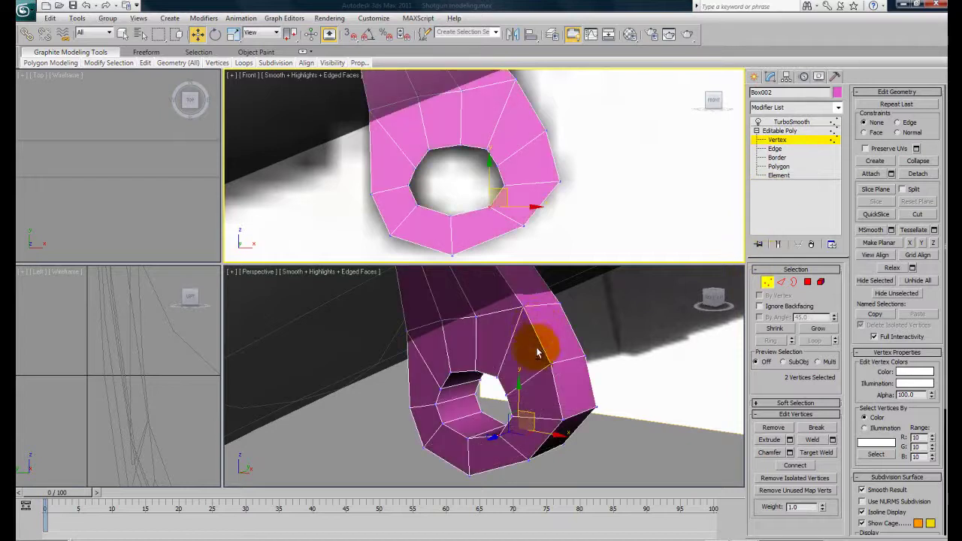
{"action": "scroll", "coordinate": [538, 350], "scroll_direction": "up", "scroll_amount": 5}
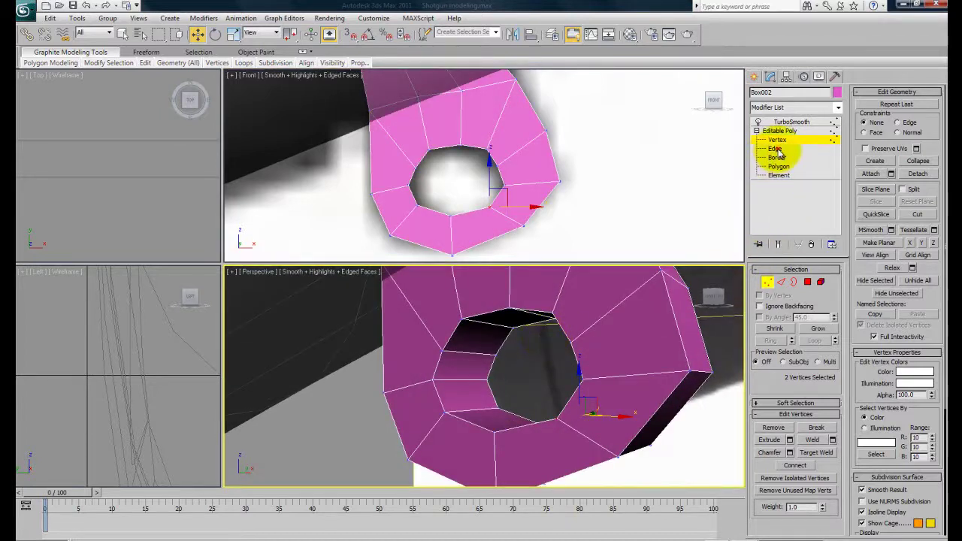
{"action": "left_click", "coordinate": [776, 149]}
{"action": "left_click", "coordinate": [474, 408]}
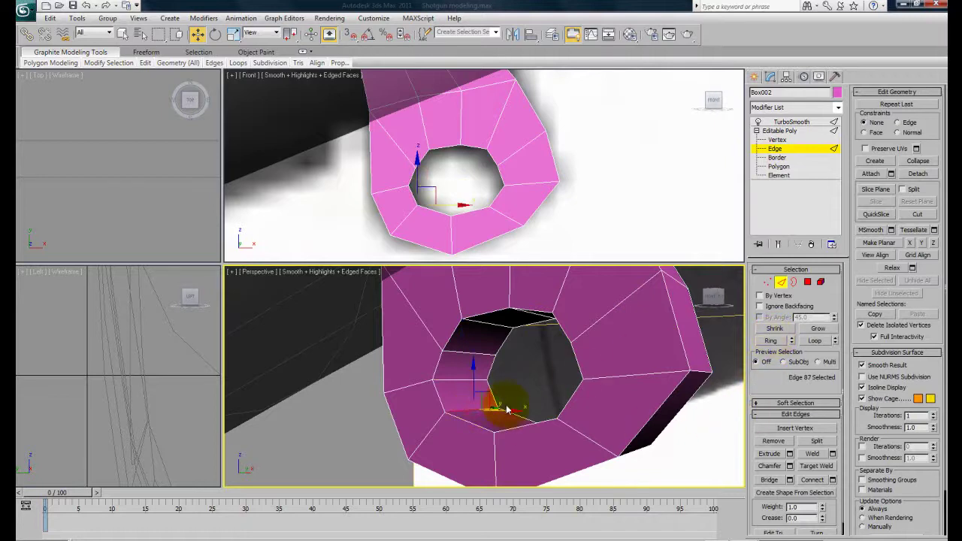
{"action": "left_click", "coordinate": [456, 380], "text": "ctrl"}
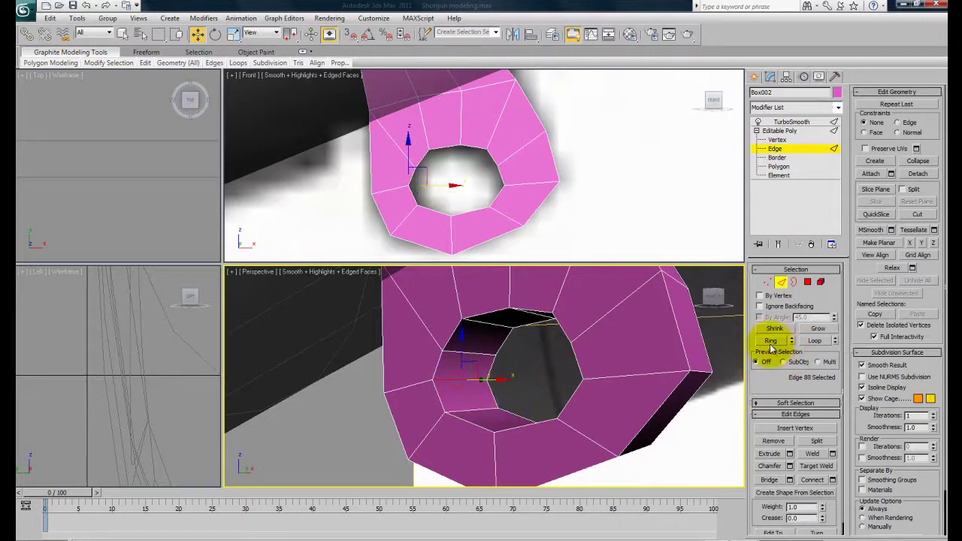
{"action": "mouse_move", "coordinate": [615, 385]}
{"action": "middle_mouse_down", "text": "alt"}
{"action": "mouse_move", "coordinate": [580, 382]}
{"action": "mouse_move", "coordinate": [611, 386]}
{"action": "middle_mouse_up", "text": "alt"}
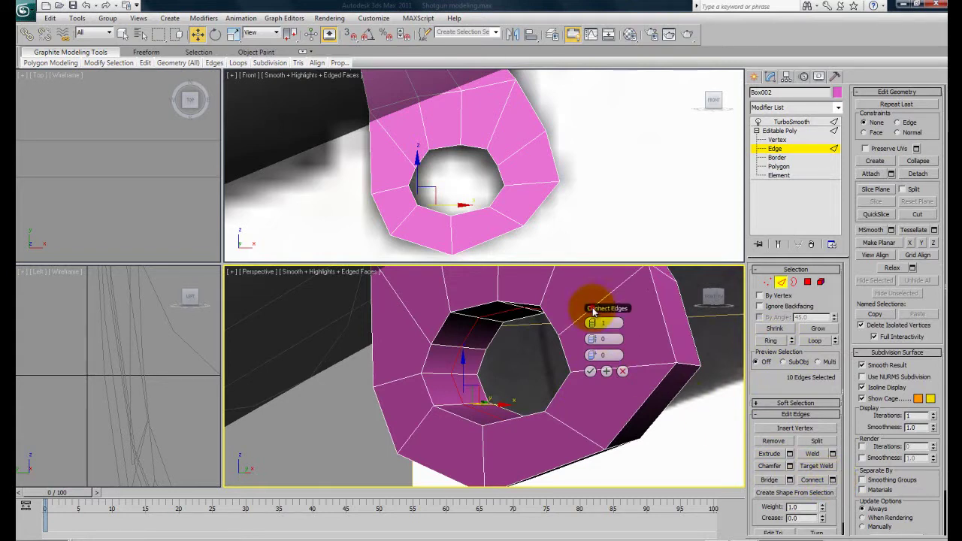
{"action": "left_click_drag", "start_coordinate": [593, 311], "coordinate": [600, 308]}
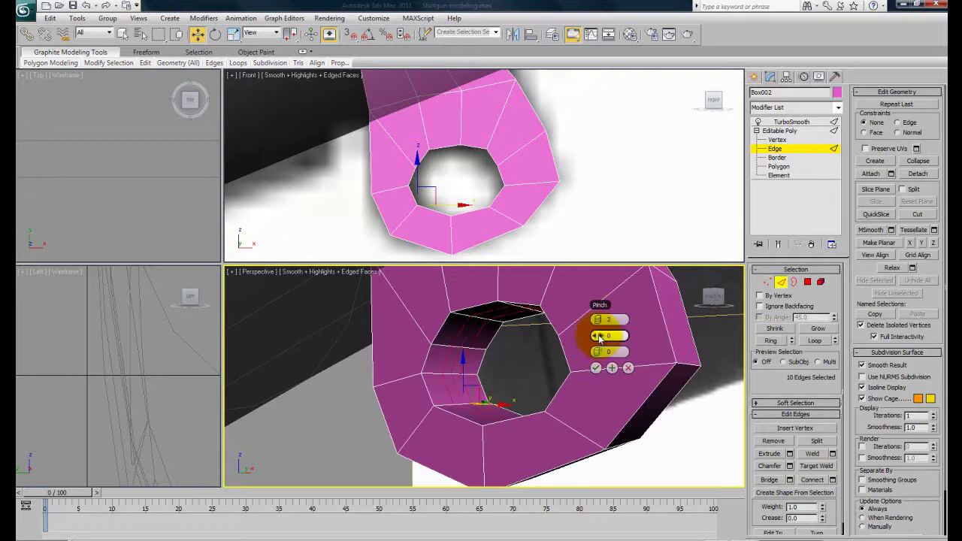
{"action": "left_click_drag", "start_coordinate": [612, 336], "coordinate": [696, 346]}
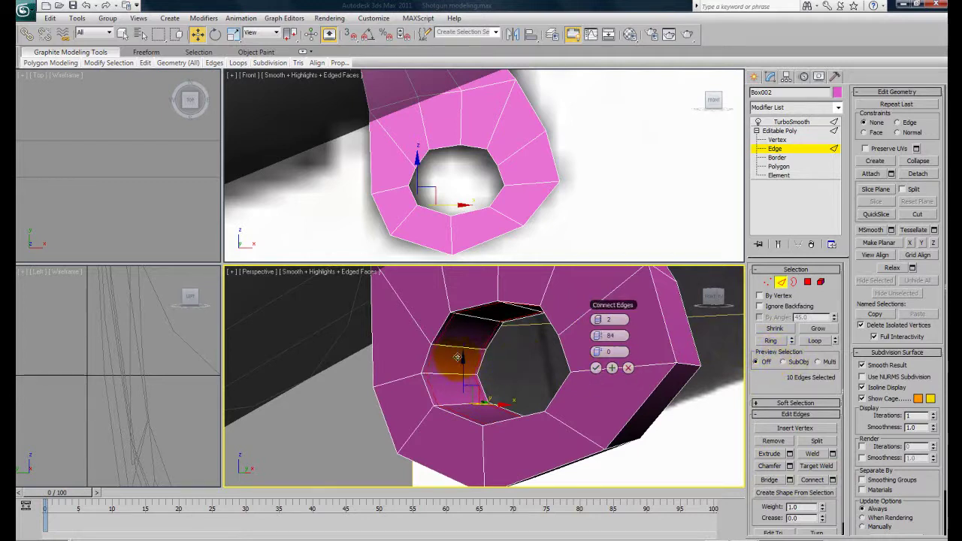
{"action": "left_click", "coordinate": [596, 367]}
Connect the ring of edges across the loop's outer rim with 2 segments and pinch 84.
{"action": "left_click", "coordinate": [582, 397]}
{"action": "middle_click_drag", "start_coordinate": [459, 380], "coordinate": [556, 373], "text": "alt"}
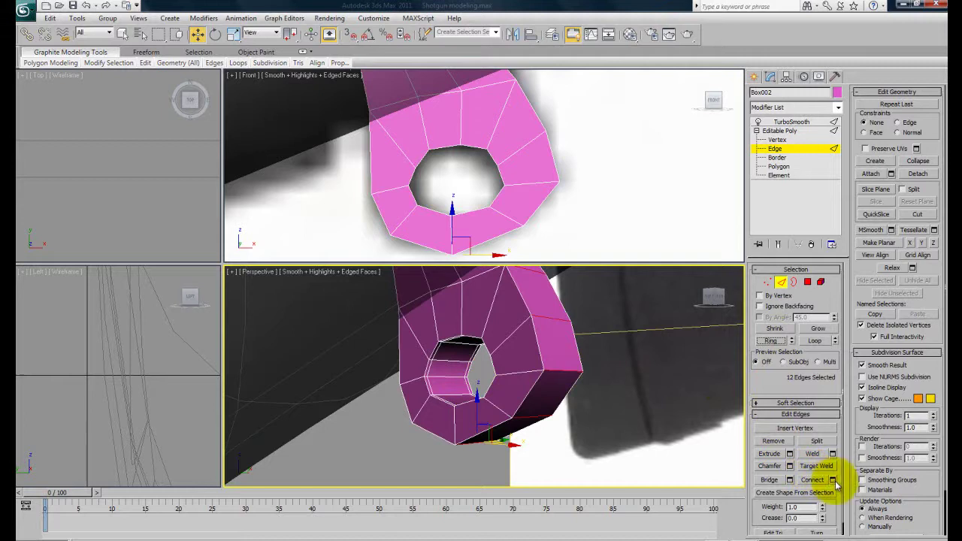
{"action": "middle_click_drag", "start_coordinate": [560, 392], "coordinate": [554, 386], "text": "alt"}
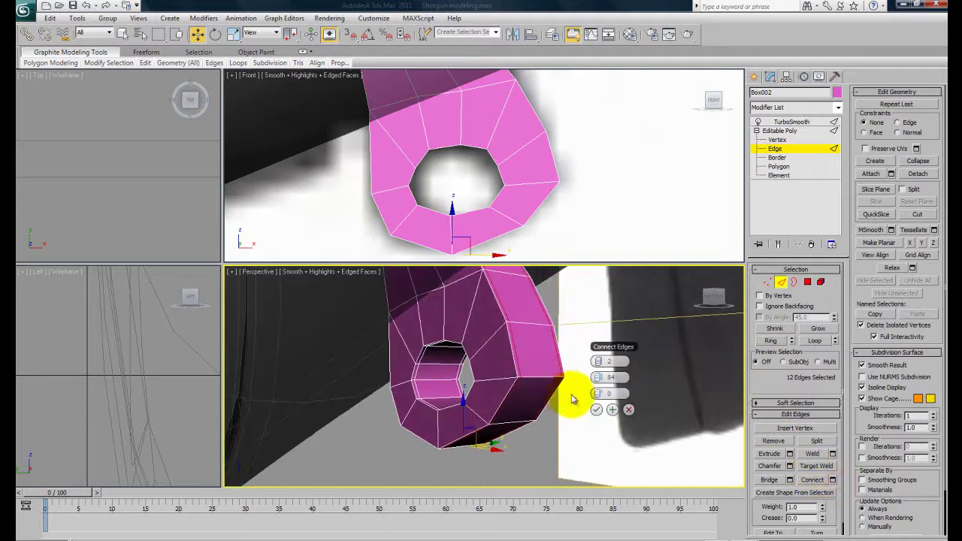
{"action": "left_click", "coordinate": [609, 406]}
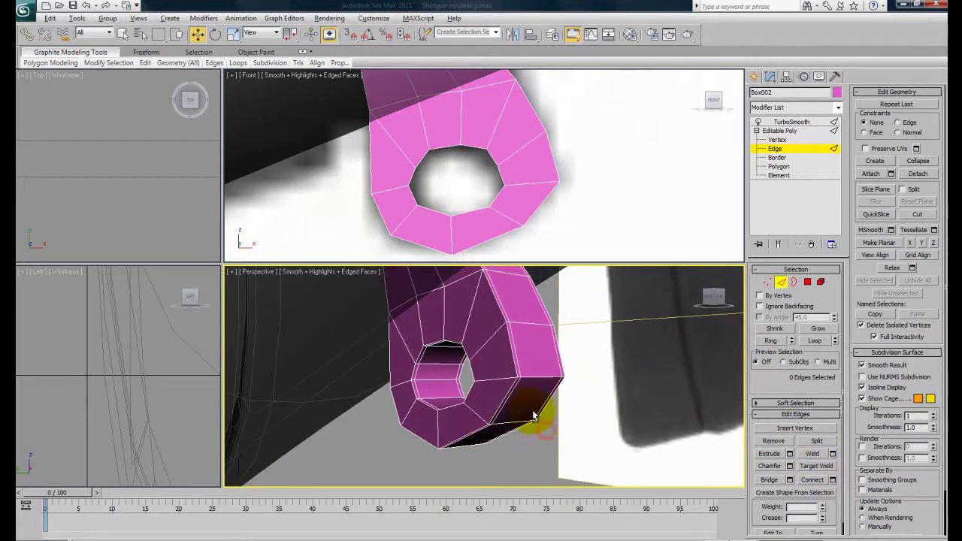
{"action": "scroll", "coordinate": [538, 415], "scroll_direction": "up", "scroll_amount": 3}
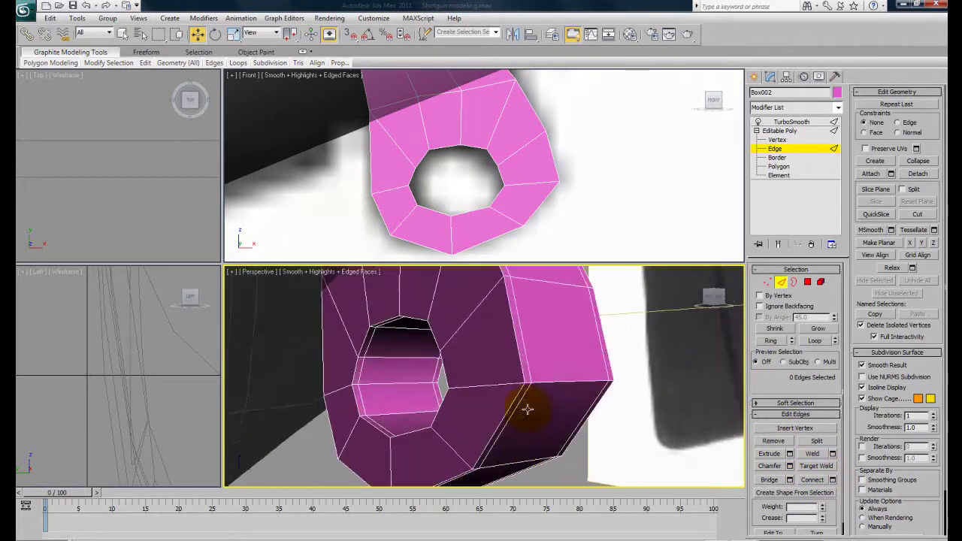
Show the smoothed end result of the loop over its control cage and inspect the hole from several sides.
{"action": "left_click", "coordinate": [778, 245]}
{"action": "mouse_move", "coordinate": [484, 372]}
{"action": "middle_mouse_down", "text": "alt"}
{"action": "mouse_move", "coordinate": [498, 376]}
{"action": "mouse_move", "coordinate": [482, 370]}
{"action": "middle_mouse_up", "text": "alt"}
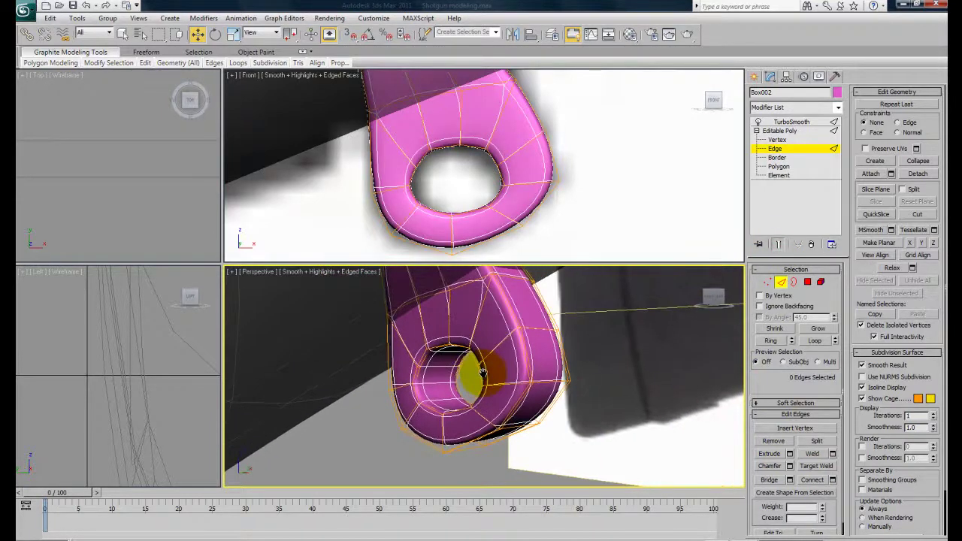
{"action": "key", "text": "shift+q"}
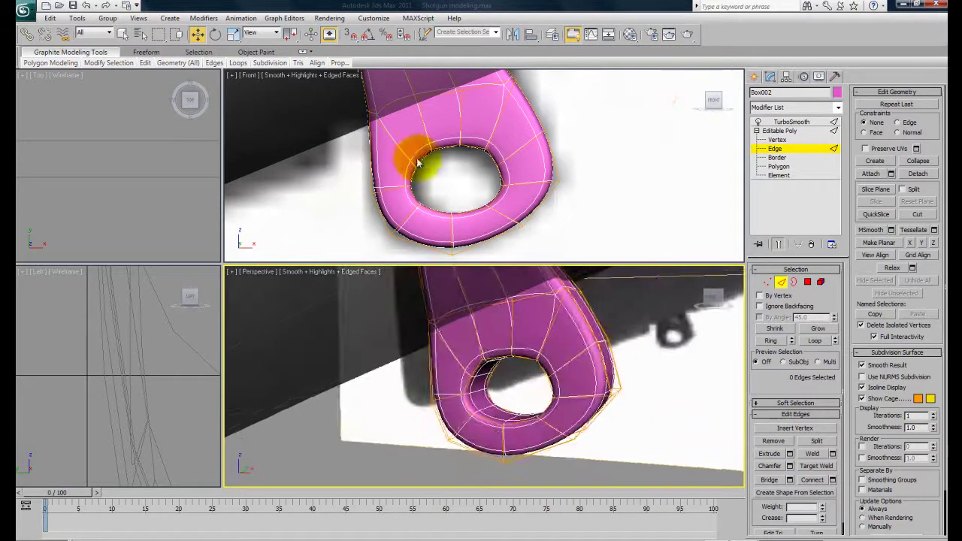
Adjust the vertices at the upper-left of the loop's hole in the front view to fit the reference opening.
{"action": "scroll", "coordinate": [453, 157], "scroll_direction": "up", "scroll_amount": 3}
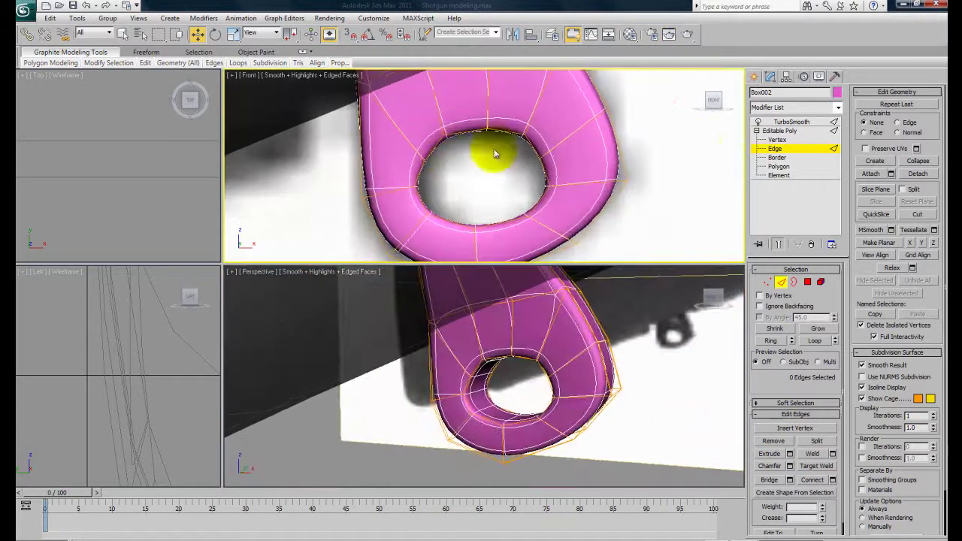
{"action": "left_click", "coordinate": [777, 140]}
{"action": "scroll", "coordinate": [408, 156], "scroll_direction": "up", "scroll_amount": 3}
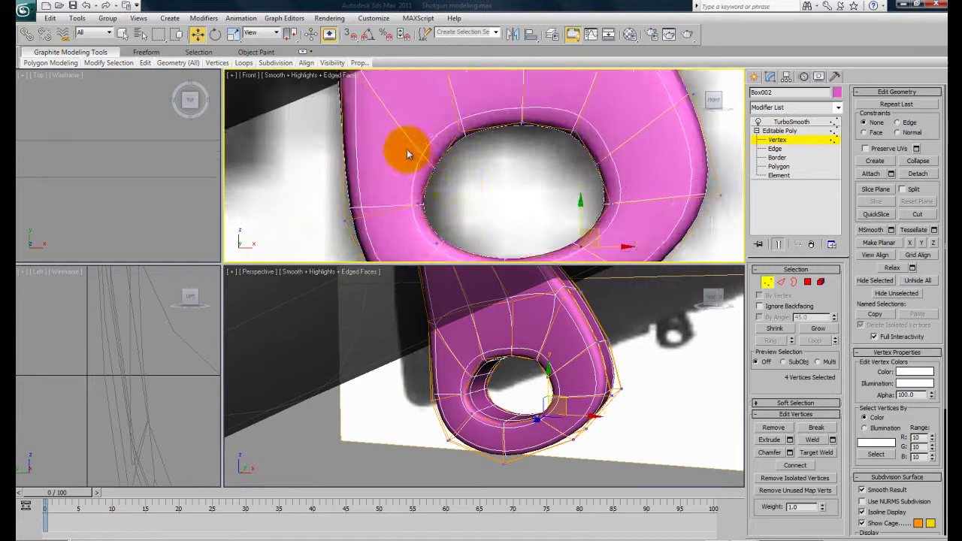
{"action": "left_click_drag", "start_coordinate": [407, 155], "coordinate": [457, 188]}
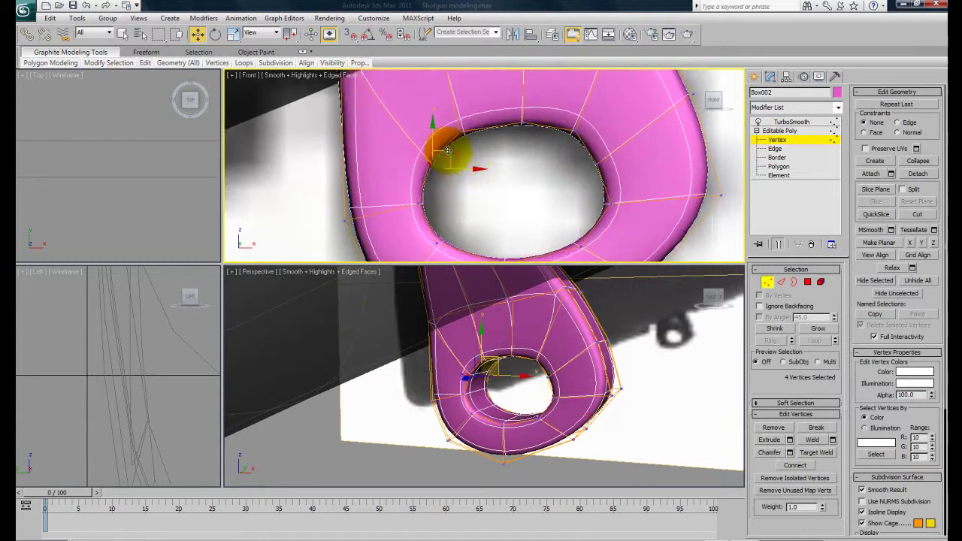
{"action": "left_click", "coordinate": [483, 193]}
Scale the whole loop thinner along Y, centre it under the stock and deselect it.
{"action": "mouse_move", "coordinate": [522, 394]}
{"action": "middle_mouse_down", "text": "alt"}
{"action": "mouse_move", "coordinate": [513, 403]}
{"action": "mouse_move", "coordinate": [525, 390]}
{"action": "middle_mouse_up", "text": "alt"}
{"action": "scroll", "coordinate": [514, 398], "scroll_direction": "down", "scroll_amount": 2}
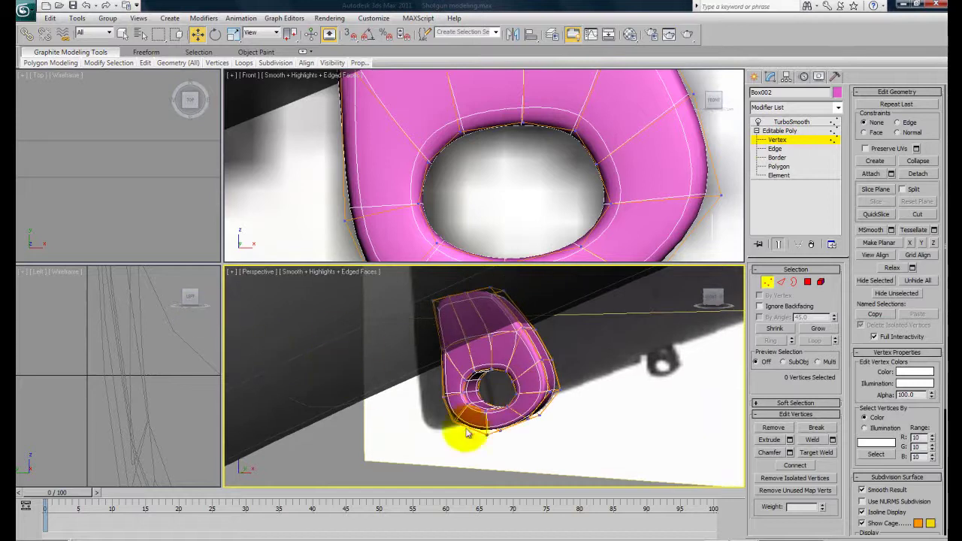
{"action": "middle_click_drag", "start_coordinate": [550, 444], "coordinate": [429, 428], "text": "alt"}
{"action": "left_click", "coordinate": [781, 130]}
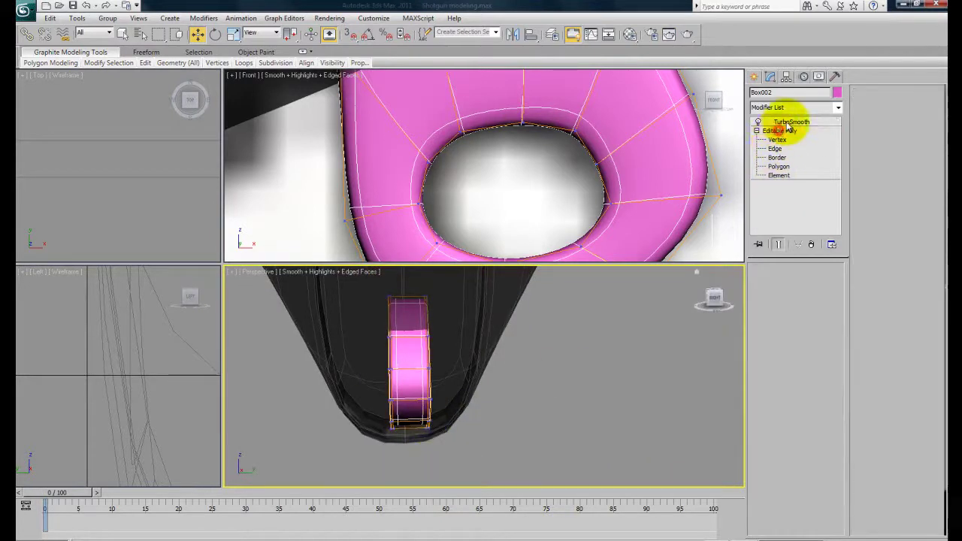
{"action": "left_click", "coordinate": [788, 122]}
{"action": "middle_click_drag", "start_coordinate": [493, 369], "coordinate": [494, 378], "text": "alt"}
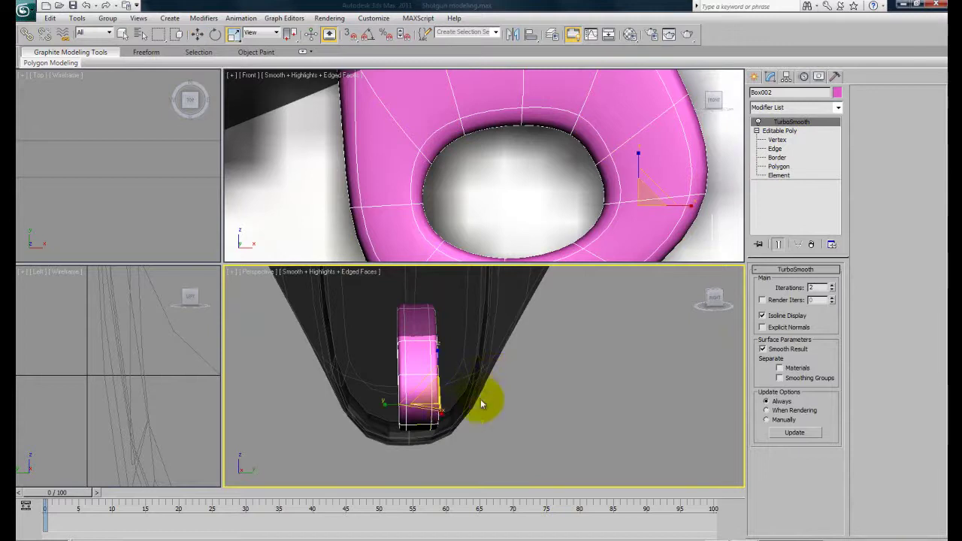
{"action": "left_click_drag", "start_coordinate": [386, 404], "coordinate": [402, 405]}
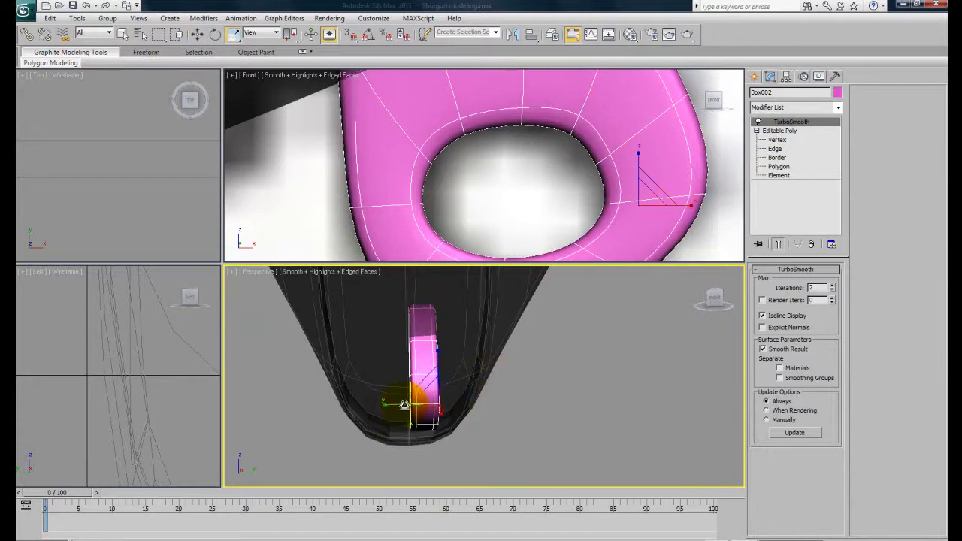
{"action": "left_click_drag", "start_coordinate": [471, 403], "coordinate": [468, 402]}
{"action": "left_click", "coordinate": [500, 439]}
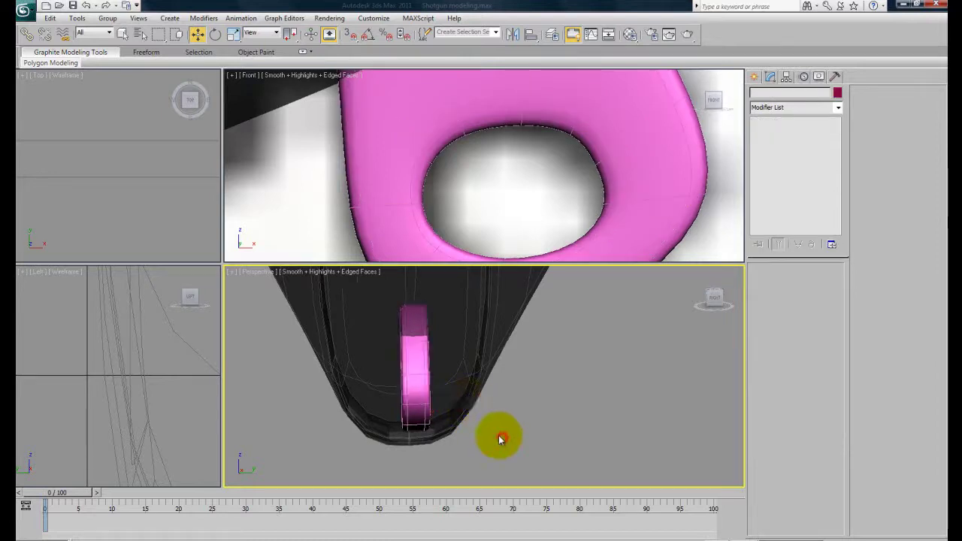
Examine the finished loop on the stock and follow the reference shotgun along the barrel to its muzzle end.
{"action": "middle_click_drag", "start_coordinate": [500, 439], "coordinate": [593, 430], "text": "alt"}
{"action": "scroll", "coordinate": [585, 428], "scroll_direction": "down", "scroll_amount": 6}
{"action": "scroll", "coordinate": [572, 413], "scroll_direction": "down", "scroll_amount": 5}
{"action": "middle_click_drag", "start_coordinate": [521, 419], "coordinate": [517, 430], "text": "alt"}
{"action": "middle_click_drag", "start_coordinate": [517, 430], "coordinate": [486, 442]}
{"action": "scroll", "coordinate": [458, 427], "scroll_direction": "up", "scroll_amount": 4}
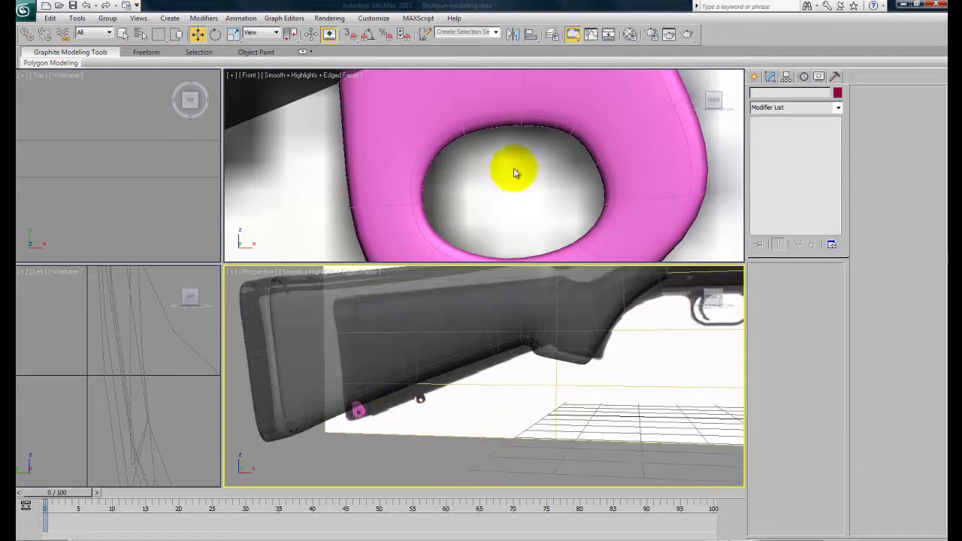
{"action": "scroll", "coordinate": [509, 176], "scroll_direction": "down", "scroll_amount": 8}
{"action": "scroll", "coordinate": [545, 177], "scroll_direction": "down", "scroll_amount": 5}
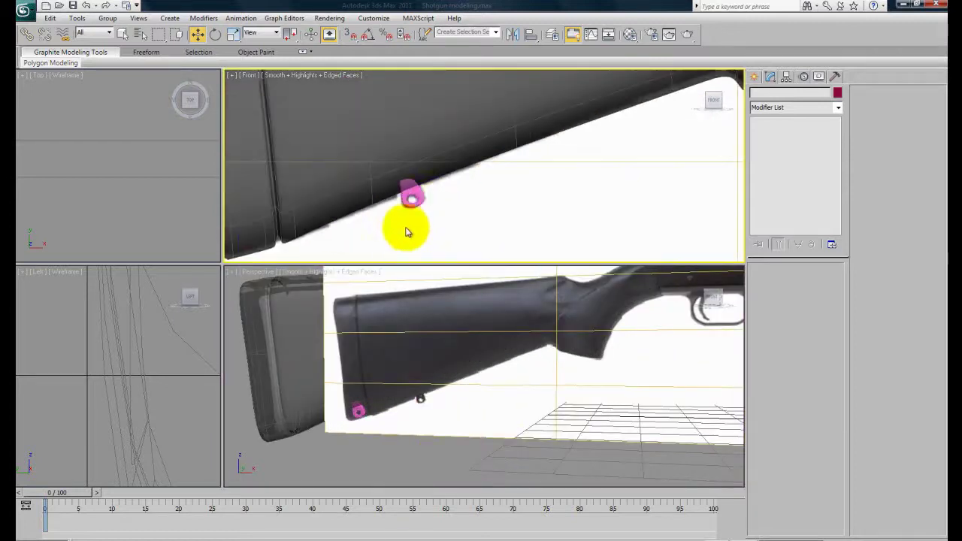
{"action": "scroll", "coordinate": [553, 203], "scroll_direction": "down", "scroll_amount": 3}
{"action": "mouse_move", "coordinate": [594, 184]}
{"action": "middle_mouse_down"}
{"action": "mouse_move", "coordinate": [524, 209]}
{"action": "mouse_move", "coordinate": [364, 227]}
{"action": "middle_mouse_up"}
{"action": "middle_click_drag", "start_coordinate": [554, 193], "coordinate": [420, 230]}
{"action": "scroll", "coordinate": [422, 230], "scroll_direction": "up", "scroll_amount": 4}
{"action": "middle_click_drag", "start_coordinate": [586, 231], "coordinate": [449, 139]}
{"action": "scroll", "coordinate": [449, 139], "scroll_direction": "up", "scroll_amount": 3}
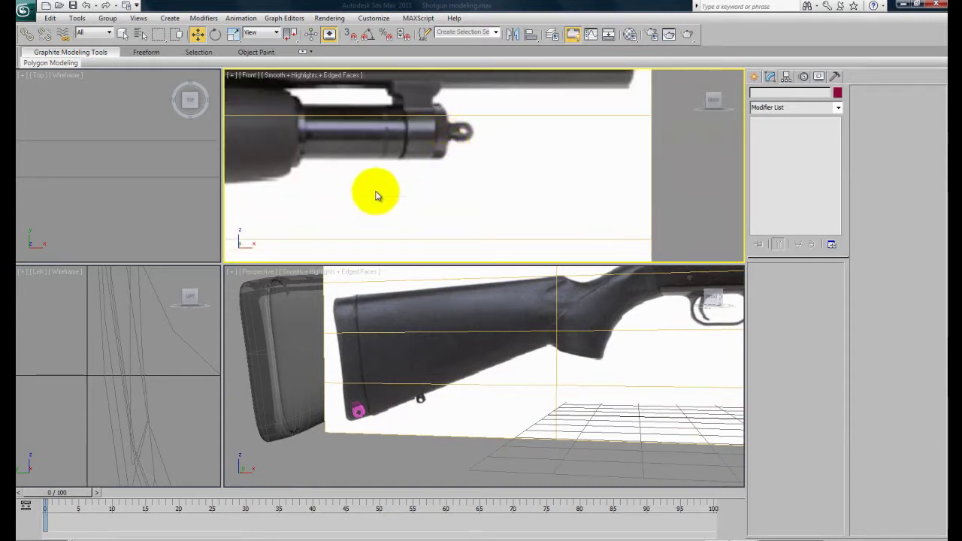
Examine the receiver between the stock and the barrel in the front reference image.
{"action": "scroll", "coordinate": [378, 202], "scroll_direction": "down", "scroll_amount": 4}
{"action": "scroll", "coordinate": [447, 200], "scroll_direction": "down", "scroll_amount": 4}
{"action": "scroll", "coordinate": [397, 202], "scroll_direction": "up", "scroll_amount": 2}
{"action": "middle_click_drag", "start_coordinate": [397, 202], "coordinate": [547, 195]}
{"action": "scroll", "coordinate": [404, 204], "scroll_direction": "up", "scroll_amount": 2}
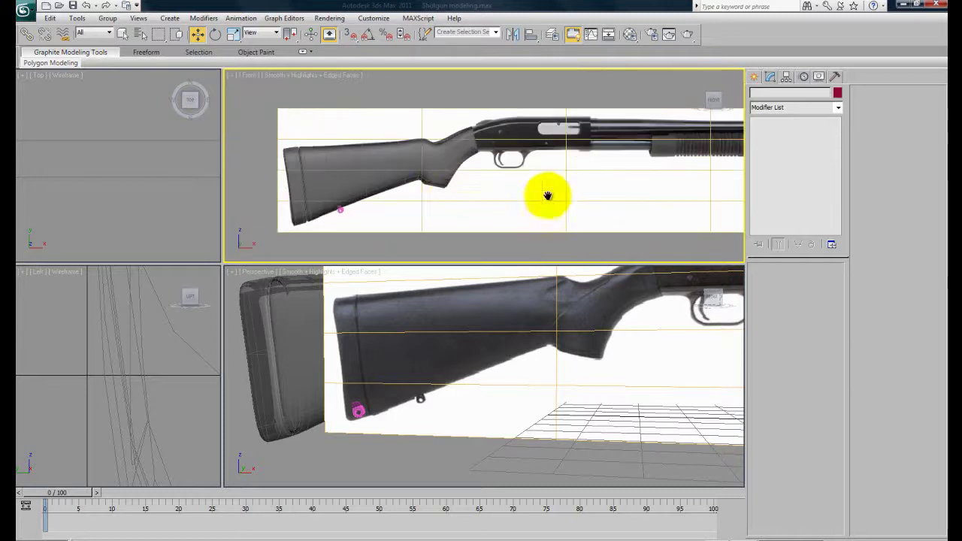
{"action": "scroll", "coordinate": [486, 180], "scroll_direction": "up", "scroll_amount": 4}
{"action": "middle_click_drag", "start_coordinate": [404, 204], "coordinate": [380, 217]}
{"action": "middle_click_drag", "start_coordinate": [571, 146], "coordinate": [569, 149]}
{"action": "scroll", "coordinate": [440, 203], "scroll_direction": "down", "scroll_amount": 3}
{"action": "scroll", "coordinate": [429, 193], "scroll_direction": "up", "scroll_amount": 4}
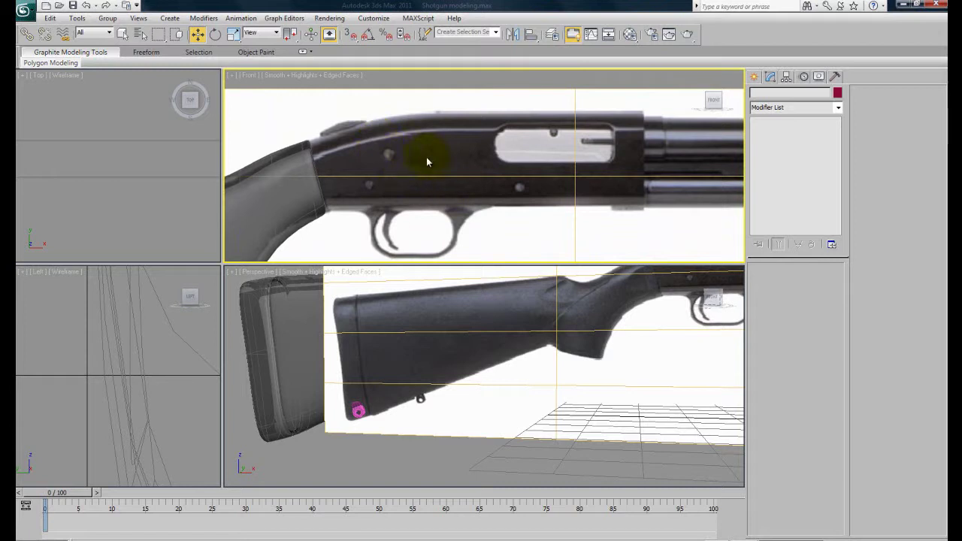
{"action": "middle_click_drag", "start_coordinate": [460, 177], "coordinate": [474, 170]}
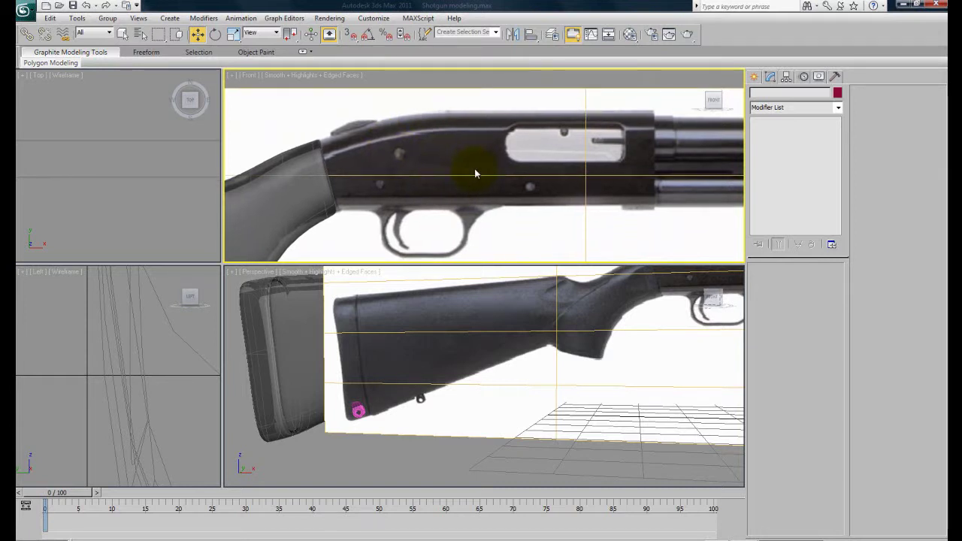
{"action": "scroll", "coordinate": [473, 165], "scroll_direction": "down", "scroll_amount": 2}
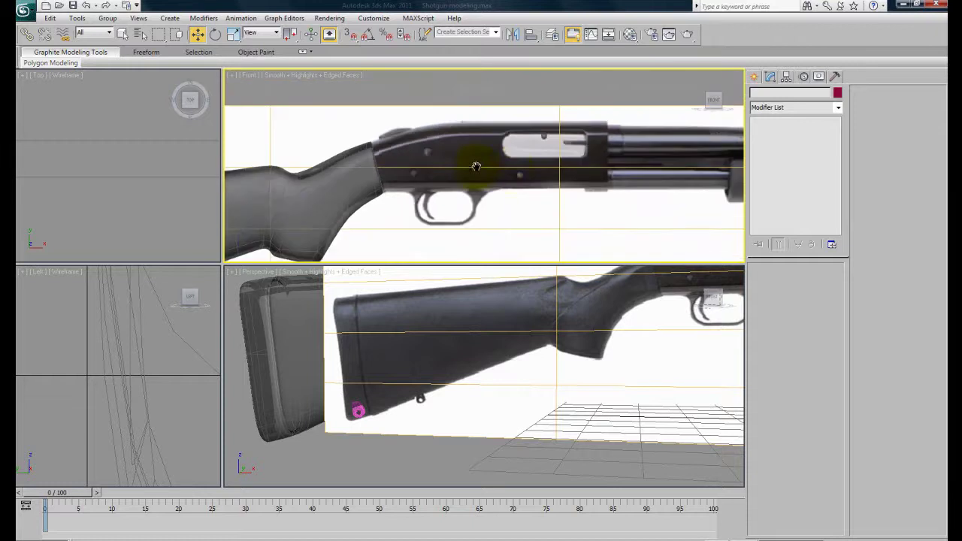
Create a box over the receiver in the front view, about 19.67 long, 54.66 wide and 8.71 high, with 3 × 3 × 1 segments.
{"action": "left_click", "coordinate": [756, 77]}
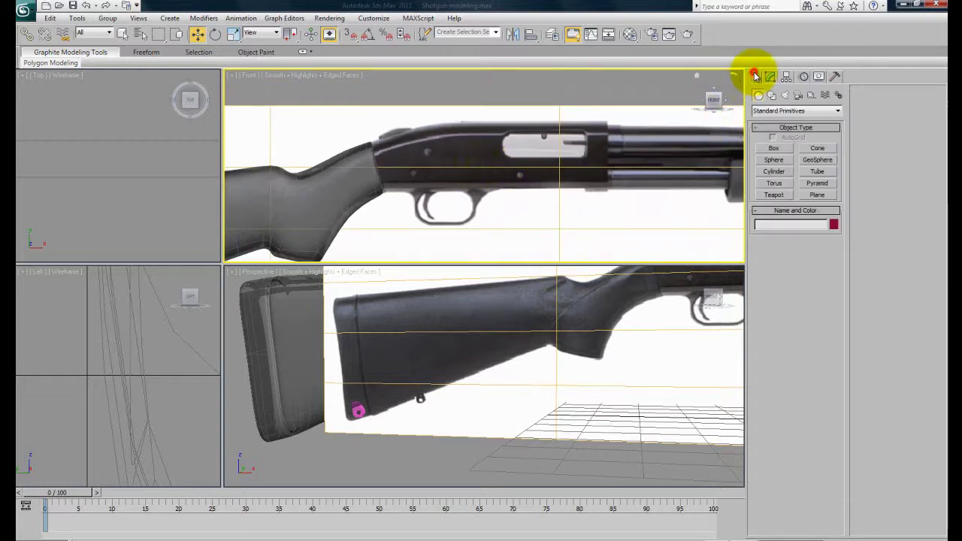
{"action": "left_click", "coordinate": [773, 148]}
{"action": "middle_click_drag", "start_coordinate": [484, 168], "coordinate": [468, 179]}
{"action": "left_click_drag", "start_coordinate": [377, 148], "coordinate": [593, 206]}
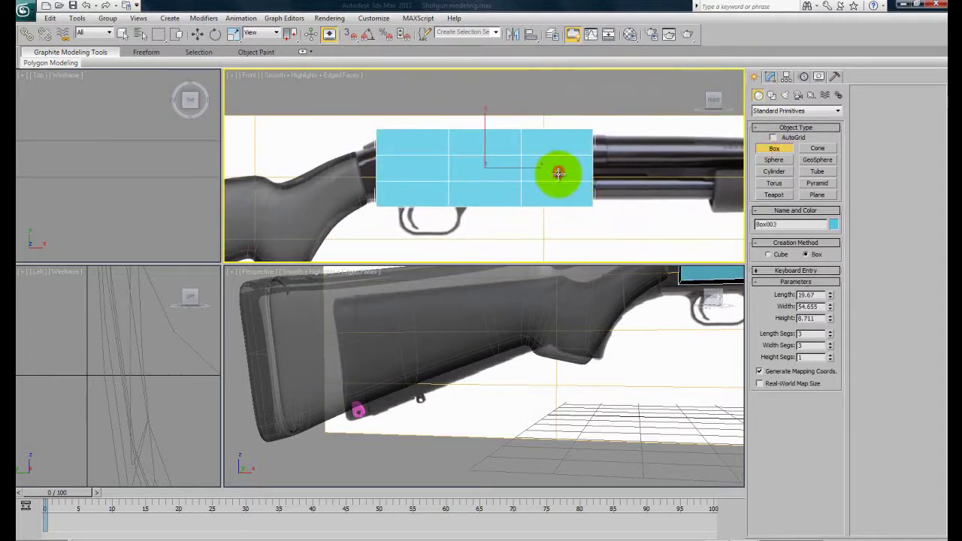
{"action": "left_click", "coordinate": [608, 354]}
{"action": "middle_click_drag", "start_coordinate": [576, 359], "coordinate": [540, 350], "text": "alt"}
{"action": "scroll", "coordinate": [576, 381], "scroll_direction": "down", "scroll_amount": 5}
{"action": "scroll", "coordinate": [515, 354], "scroll_direction": "up", "scroll_amount": 5}
{"action": "scroll", "coordinate": [141, 181], "scroll_direction": "down", "scroll_amount": 4}
{"action": "middle_click_drag", "start_coordinate": [509, 392], "coordinate": [285, 301], "text": "alt"}
Enlarge the top view and move the receiver box to line up with the stock's front end and width.
{"action": "left_click", "coordinate": [128, 188]}
{"action": "scroll", "coordinate": [150, 190], "scroll_direction": "down", "scroll_amount": 5}
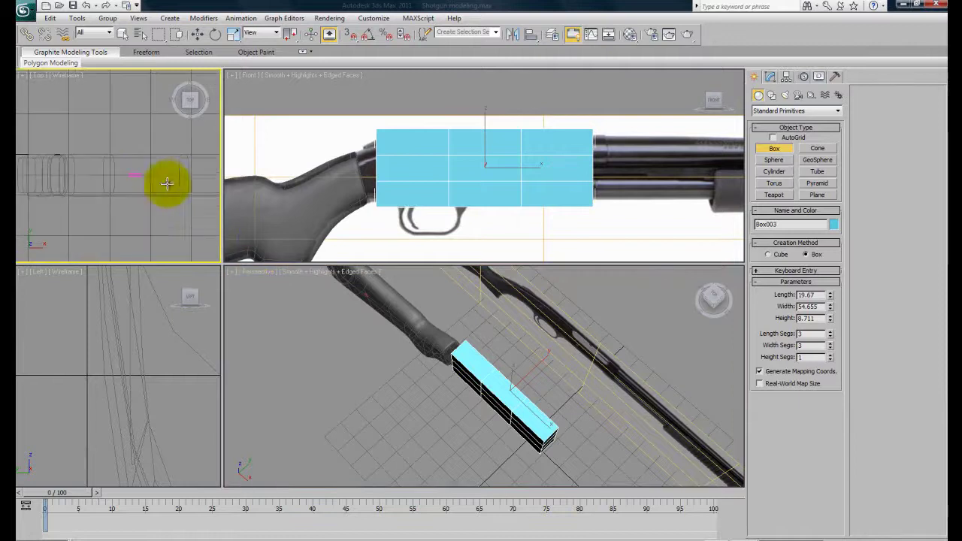
{"action": "left_click_drag", "start_coordinate": [222, 265], "coordinate": [396, 292]}
{"action": "scroll", "coordinate": [145, 174], "scroll_direction": "up", "scroll_amount": 2}
{"action": "scroll", "coordinate": [151, 178], "scroll_direction": "down", "scroll_amount": 6}
{"action": "middle_click_drag", "start_coordinate": [264, 213], "coordinate": [116, 206]}
{"action": "scroll", "coordinate": [180, 200], "scroll_direction": "up", "scroll_amount": 2}
{"action": "middle_click_drag", "start_coordinate": [223, 205], "coordinate": [177, 214]}
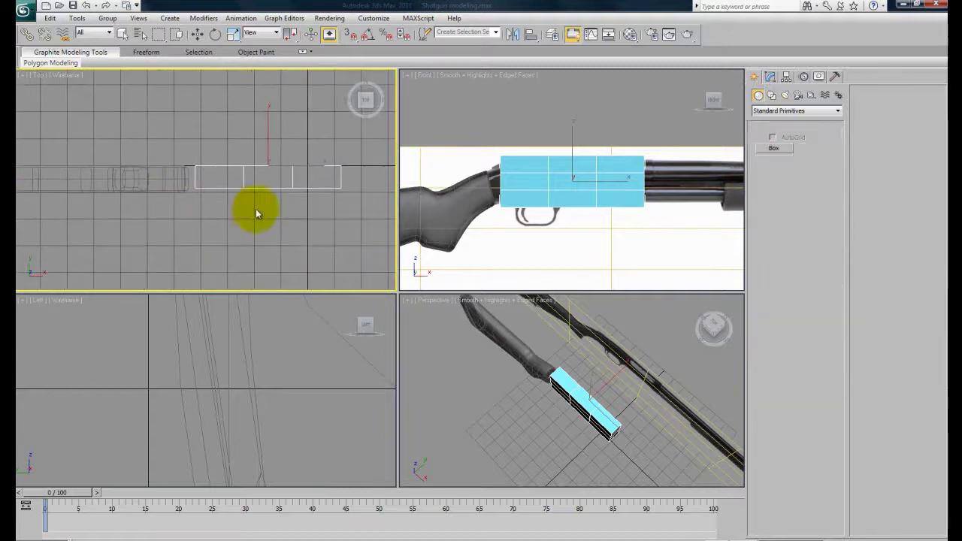
{"action": "key", "text": "w"}
{"action": "left_click_drag", "start_coordinate": [292, 166], "coordinate": [249, 165]}
{"action": "scroll", "coordinate": [248, 164], "scroll_direction": "up", "scroll_amount": 2}
{"action": "left_click_drag", "start_coordinate": [320, 121], "coordinate": [322, 123]}
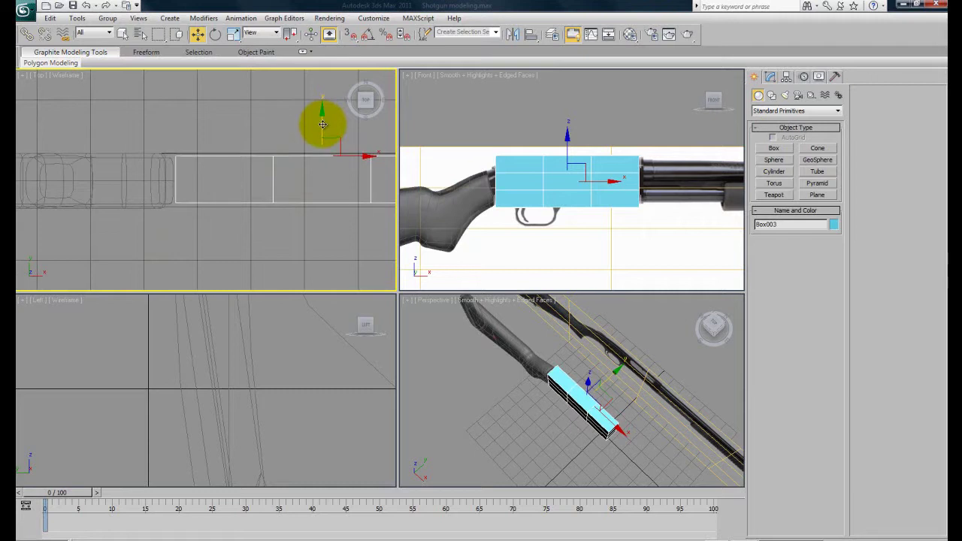
{"action": "middle_click_drag", "start_coordinate": [303, 214], "coordinate": [288, 211]}
Enlarge the front and perspective views and make the receiver box see-through over the reference image.
{"action": "middle_click_drag", "start_coordinate": [564, 413], "coordinate": [582, 389], "text": "alt"}
{"action": "scroll", "coordinate": [624, 373], "scroll_direction": "up", "scroll_amount": 3}
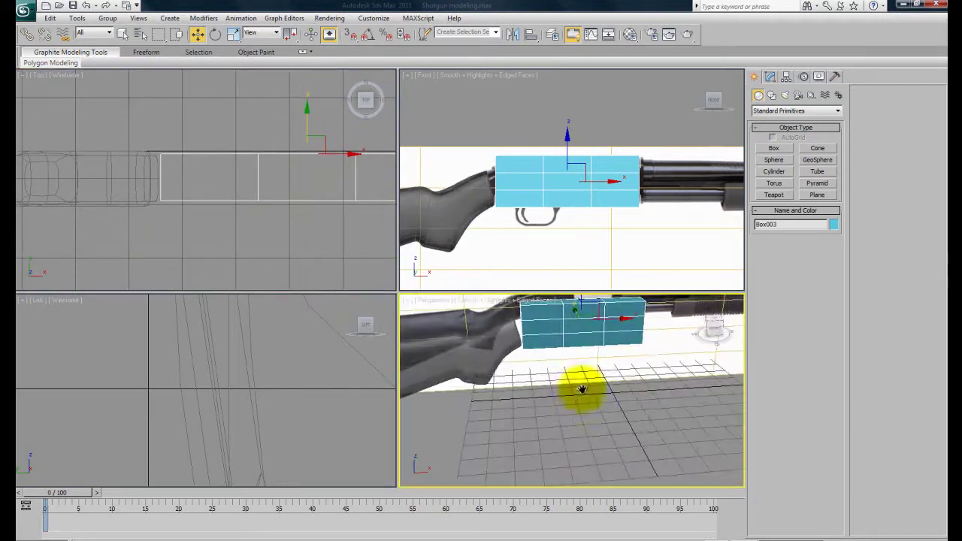
{"action": "right_click", "coordinate": [568, 219]}
{"action": "left_click_drag", "start_coordinate": [378, 286], "coordinate": [259, 260]}
{"action": "right_click", "coordinate": [514, 409]}
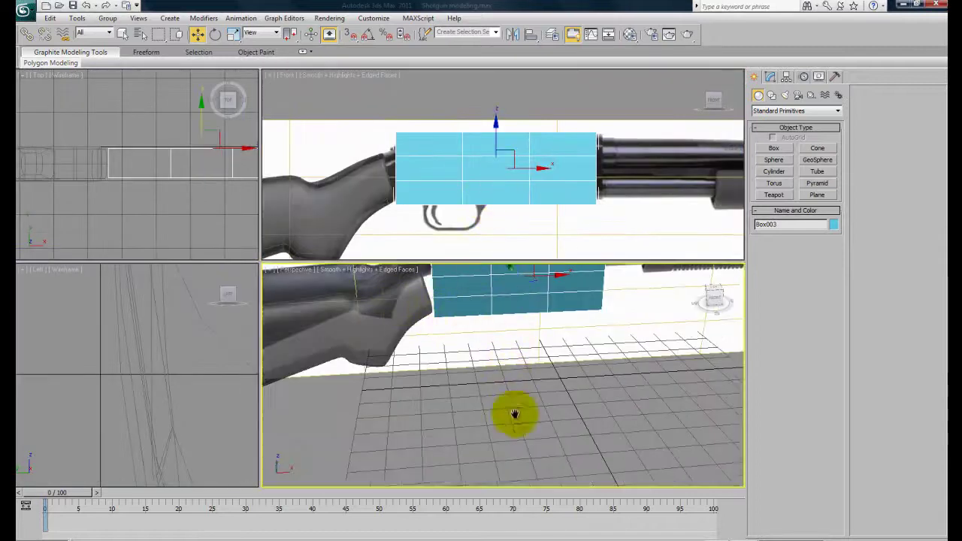
{"action": "middle_click_drag", "start_coordinate": [514, 410], "coordinate": [533, 502]}
{"action": "scroll", "coordinate": [496, 208], "scroll_direction": "up", "scroll_amount": 2}
{"action": "mouse_move", "coordinate": [497, 208]}
{"action": "middle_mouse_down"}
{"action": "mouse_move", "coordinate": [501, 180]}
{"action": "mouse_move", "coordinate": [496, 193]}
{"action": "middle_mouse_up"}
{"action": "key", "text": "alt+x"}
{"action": "middle_click_drag", "start_coordinate": [545, 402], "coordinate": [519, 351], "text": "alt"}
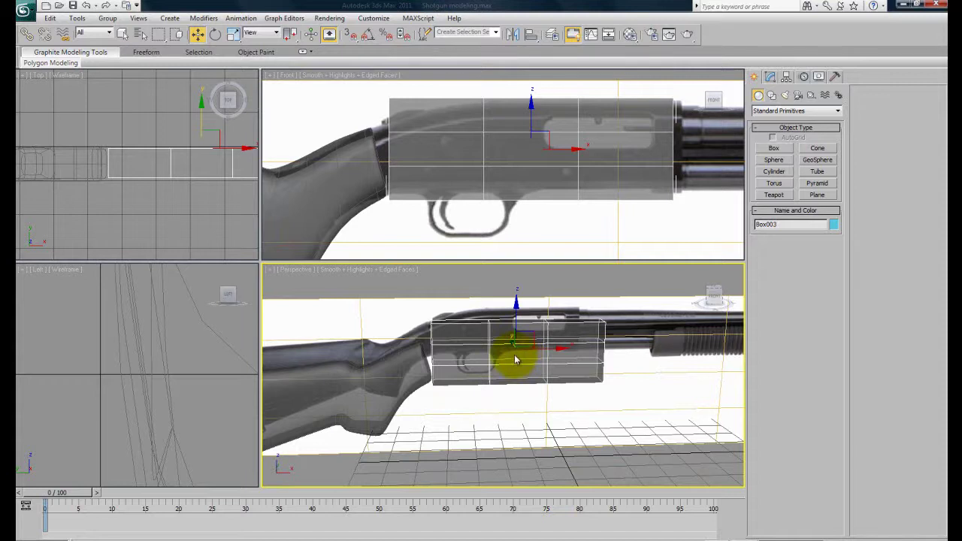
Convert the receiver box to an Editable Poly and enter its vertex level.
{"action": "right_click", "coordinate": [513, 365]}
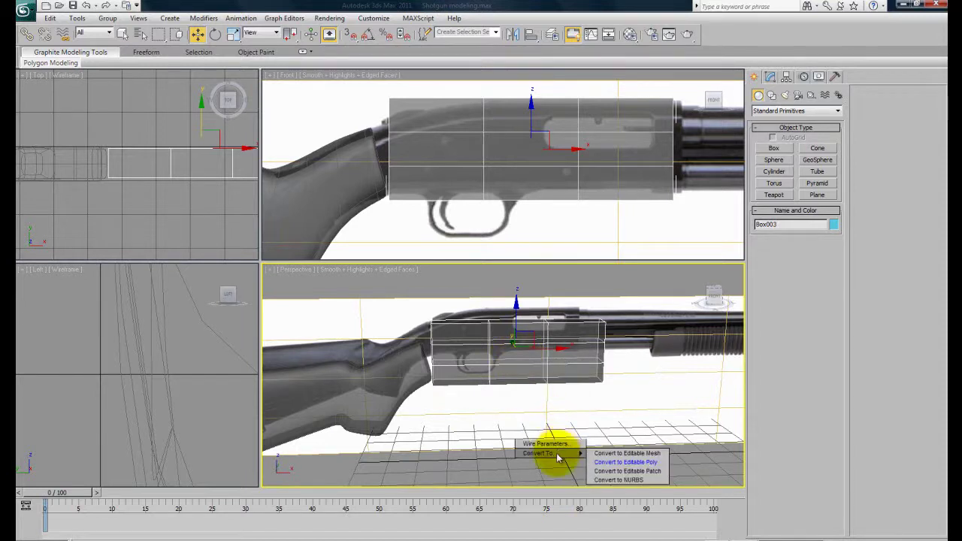
{"action": "left_click", "coordinate": [604, 463]}
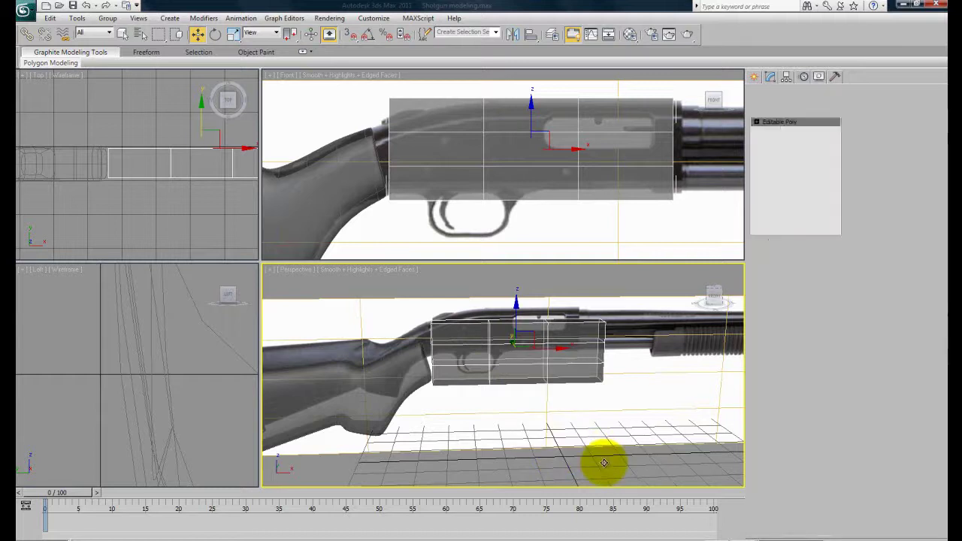
{"action": "left_click", "coordinate": [757, 121]}
{"action": "left_click", "coordinate": [777, 131]}
Move the vertices at the box's rear end in the front view to follow the slanted joint between receiver and stock.
{"action": "middle_click_drag", "start_coordinate": [390, 192], "coordinate": [402, 209]}
{"action": "left_click_drag", "start_coordinate": [384, 100], "coordinate": [446, 172]}
{"action": "left_click_drag", "start_coordinate": [418, 122], "coordinate": [400, 145]}
{"action": "scroll", "coordinate": [425, 193], "scroll_direction": "up", "scroll_amount": 2}
{"action": "left_click_drag", "start_coordinate": [419, 199], "coordinate": [369, 167]}
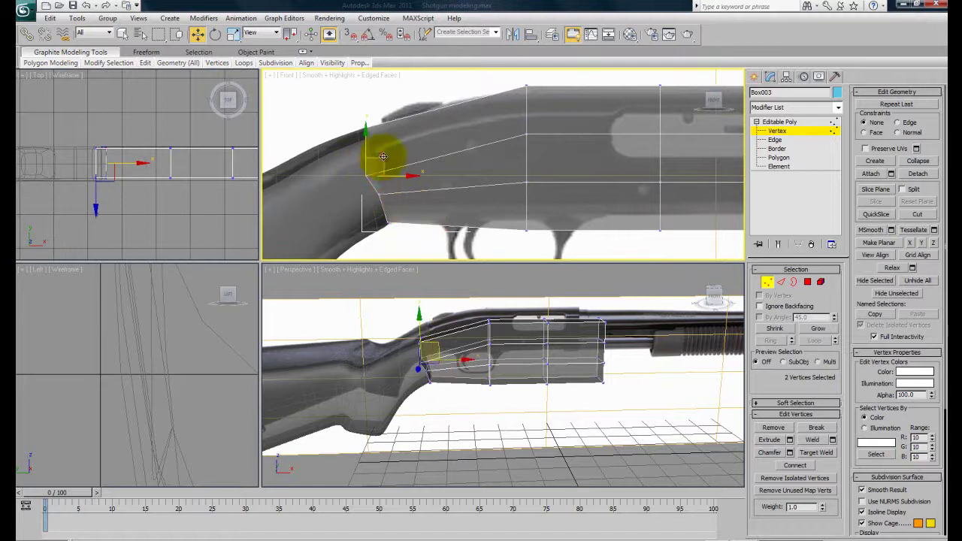
{"action": "middle_click_drag", "start_coordinate": [483, 171], "coordinate": [392, 154]}
{"action": "left_click_drag", "start_coordinate": [455, 228], "coordinate": [403, 191]}
Reposition the second column and bottom row of vertices to match the receiver's sloping top and lower edge.
{"action": "middle_click_drag", "start_coordinate": [487, 214], "coordinate": [408, 205]}
{"action": "left_click_drag", "start_coordinate": [496, 215], "coordinate": [460, 181]}
{"action": "left_click_drag", "start_coordinate": [643, 226], "coordinate": [458, 178]}
{"action": "left_click_drag", "start_coordinate": [554, 174], "coordinate": [553, 160]}
{"action": "middle_click_drag", "start_coordinate": [557, 171], "coordinate": [492, 172]}
{"action": "left_click_drag", "start_coordinate": [472, 161], "coordinate": [420, 134]}
{"action": "middle_click_drag", "start_coordinate": [608, 175], "coordinate": [472, 155]}
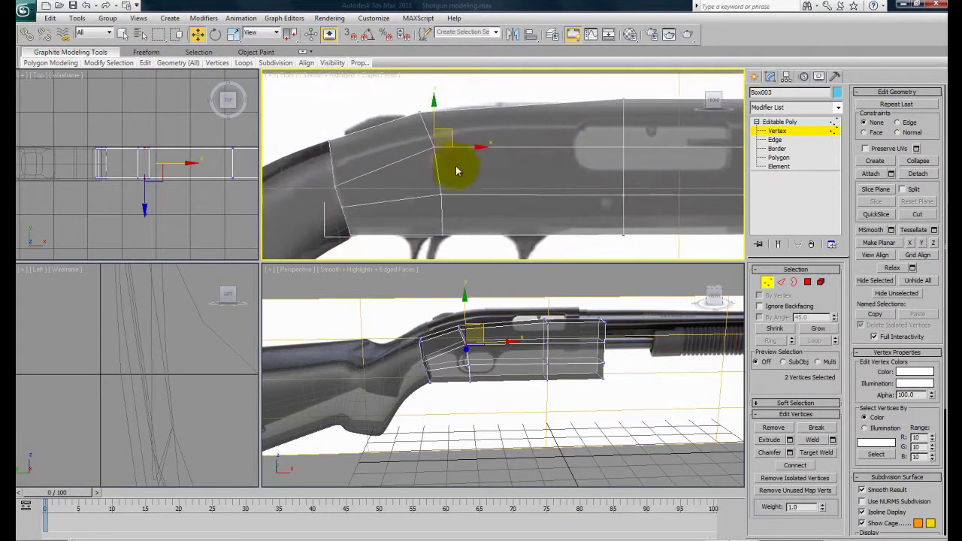
{"action": "left_click_drag", "start_coordinate": [393, 100], "coordinate": [447, 117], "text": "ctrl"}
Compare the reshaped receiver box with the reference image's ejection port and front end from the front and in perspective.
{"action": "middle_click_drag", "start_coordinate": [439, 115], "coordinate": [513, 184]}
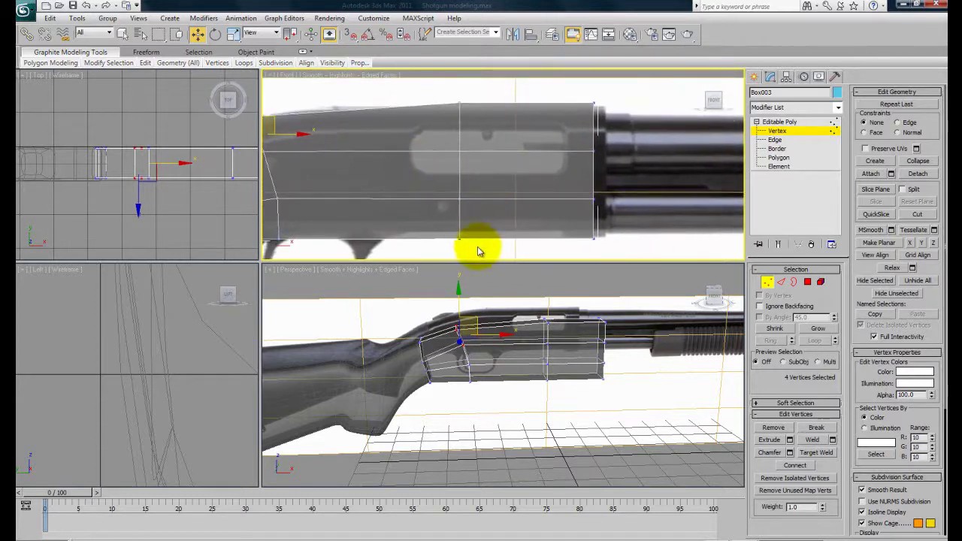
{"action": "middle_click_drag", "start_coordinate": [482, 359], "coordinate": [496, 373], "text": "alt"}
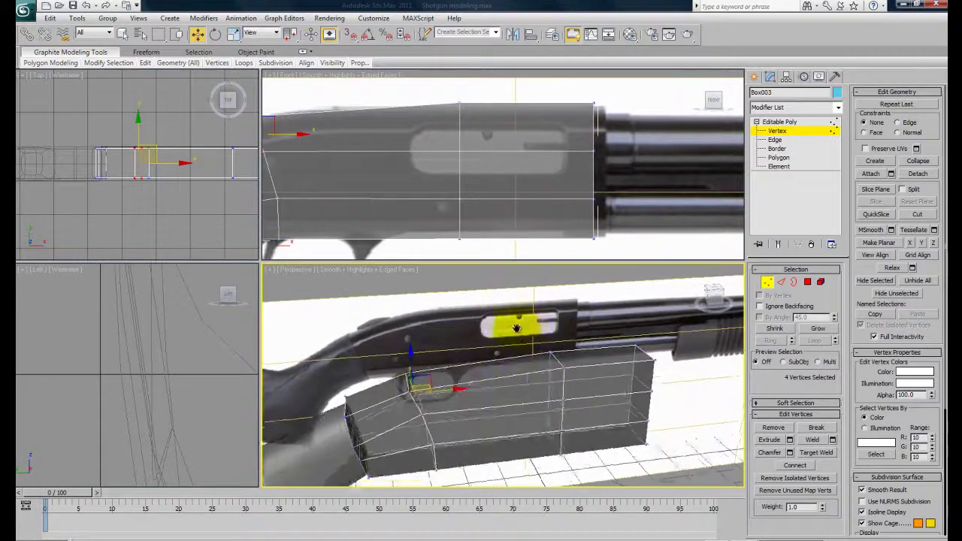
{"action": "scroll", "coordinate": [515, 329], "scroll_direction": "up", "scroll_amount": 4}
{"action": "middle_click_drag", "start_coordinate": [527, 319], "coordinate": [517, 320]}
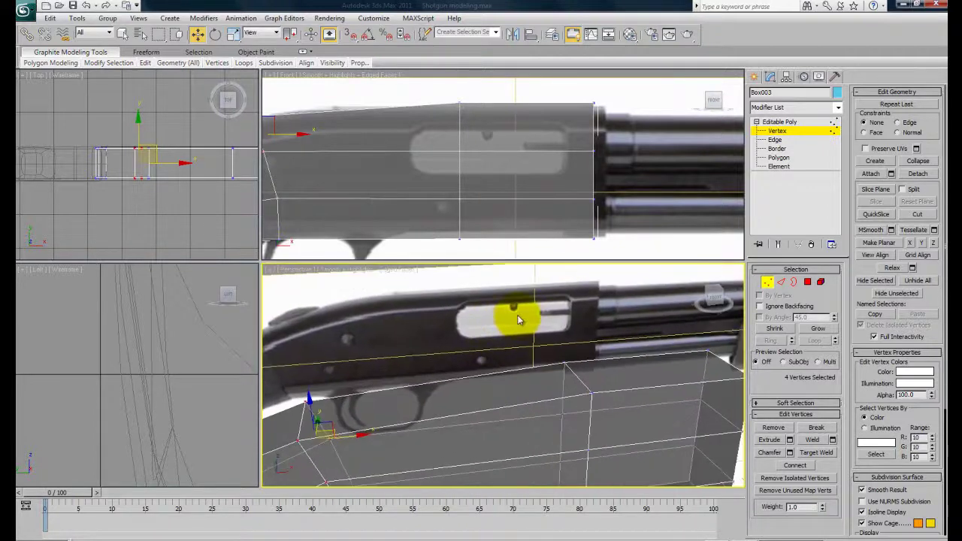
{"action": "scroll", "coordinate": [519, 316], "scroll_direction": "down", "scroll_amount": 3}
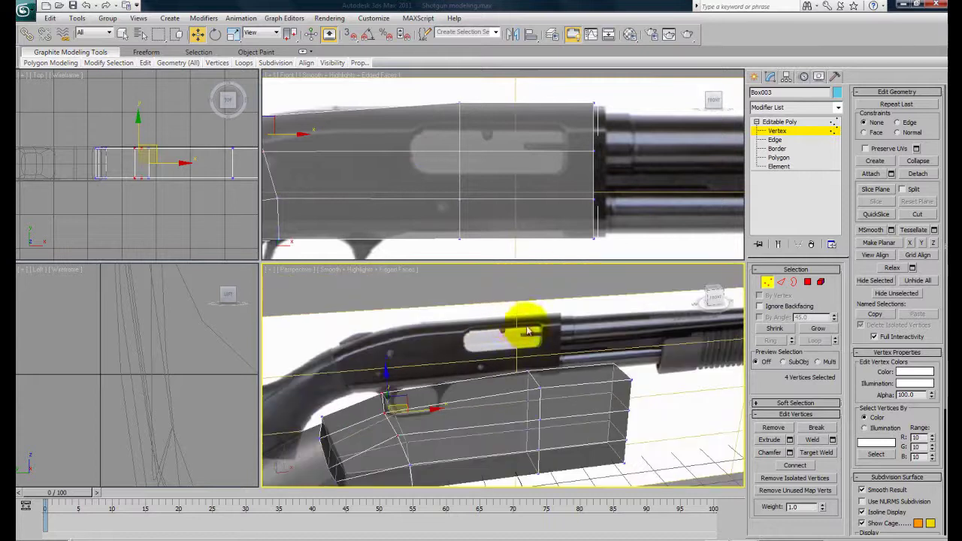
{"action": "scroll", "coordinate": [639, 387], "scroll_direction": "down", "scroll_amount": 3}
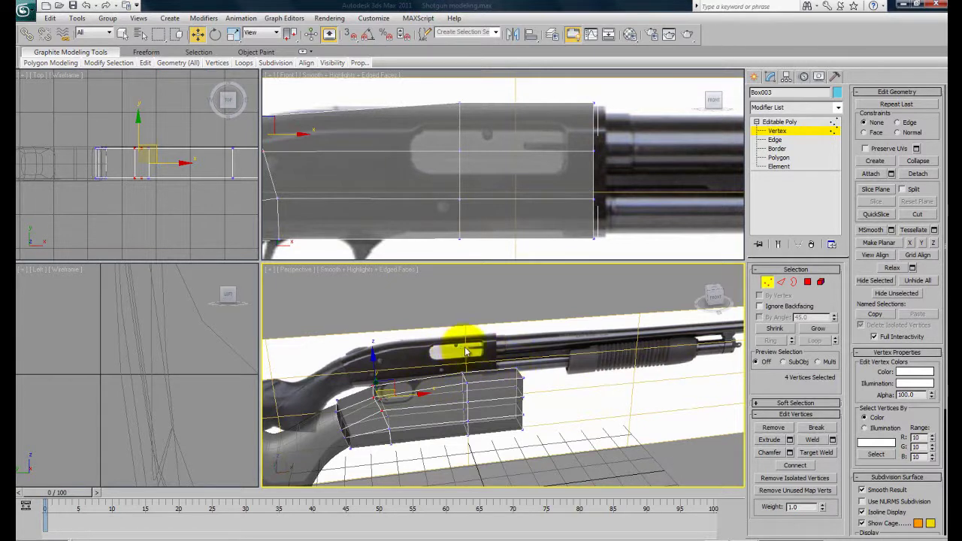
{"action": "middle_click_drag", "start_coordinate": [421, 368], "coordinate": [490, 386], "text": "alt"}
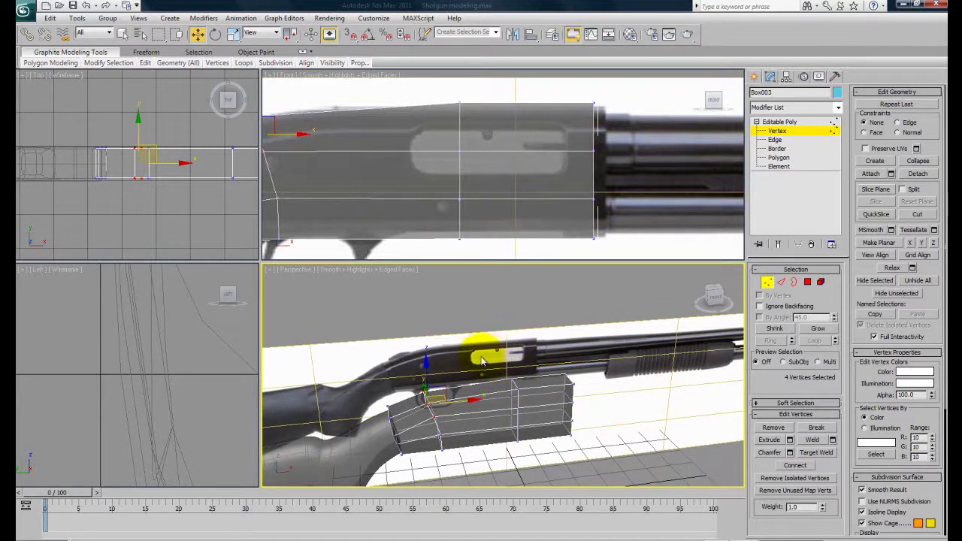
Connect the lengthwise edges of the receiver section above the trigger guard with one new vertical edge loop.
{"action": "middle_click_drag", "start_coordinate": [533, 404], "coordinate": [557, 404], "text": "alt"}
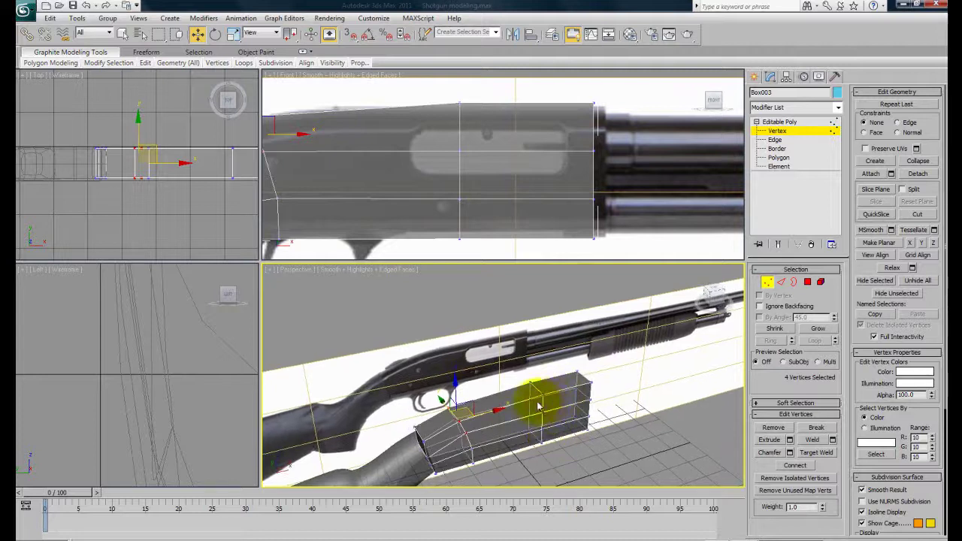
{"action": "scroll", "coordinate": [546, 408], "scroll_direction": "up", "scroll_amount": 3}
{"action": "middle_click_drag", "start_coordinate": [548, 407], "coordinate": [518, 402], "text": "alt"}
{"action": "scroll", "coordinate": [475, 218], "scroll_direction": "down", "scroll_amount": 3}
{"action": "middle_click_drag", "start_coordinate": [475, 218], "coordinate": [476, 208]}
{"action": "scroll", "coordinate": [477, 217], "scroll_direction": "up", "scroll_amount": 2}
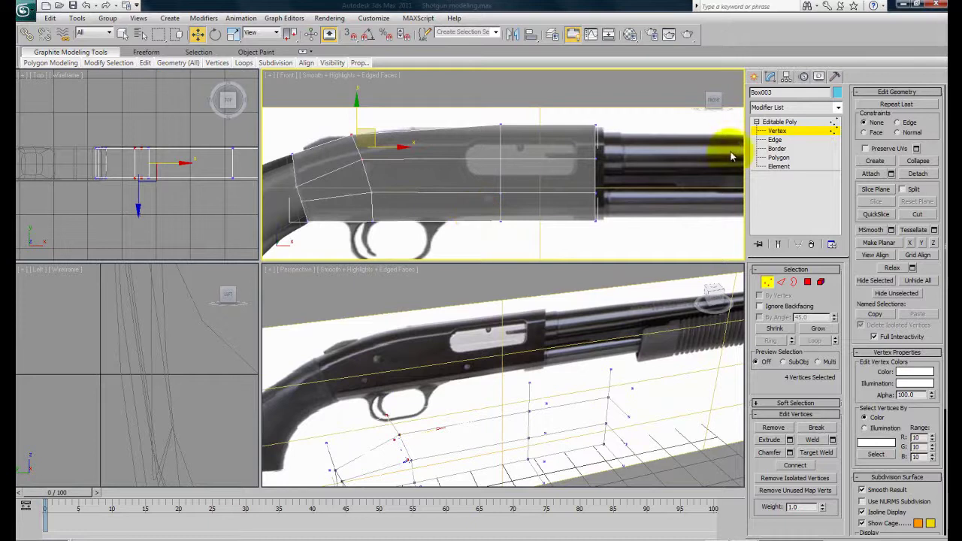
{"action": "left_click", "coordinate": [778, 141]}
{"action": "left_click_drag", "start_coordinate": [412, 111], "coordinate": [451, 244]}
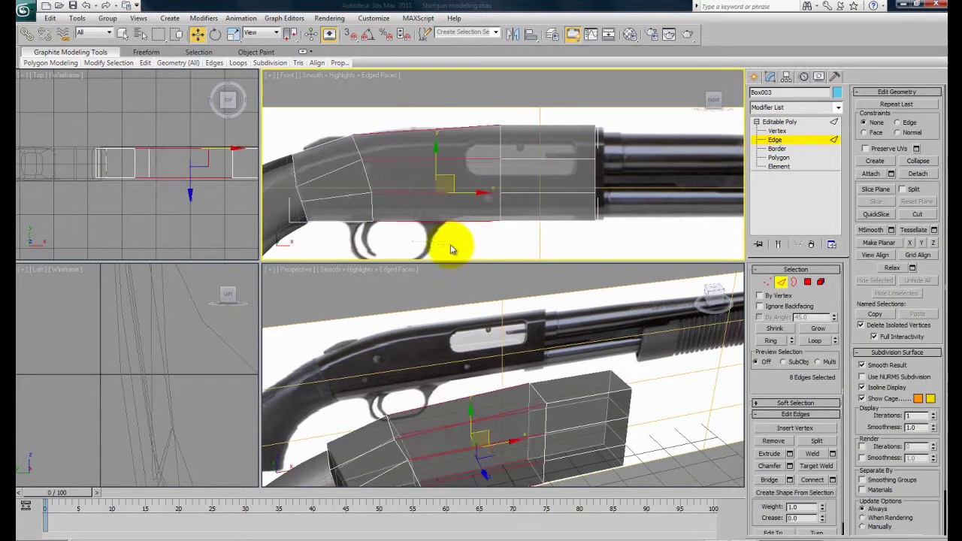
{"action": "left_click", "coordinate": [812, 480]}
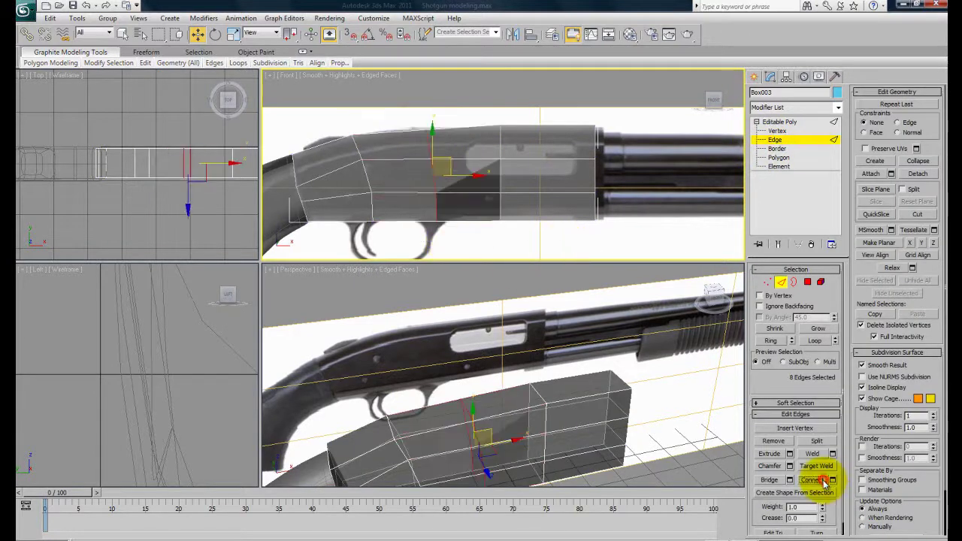
Move the new loop's top vertices slightly rearward so the receiver's upper outline follows the curve in the reference.
{"action": "left_click", "coordinate": [777, 130]}
{"action": "scroll", "coordinate": [464, 169], "scroll_direction": "up", "scroll_amount": 3}
{"action": "left_click", "coordinate": [470, 146]}
{"action": "left_click_drag", "start_coordinate": [406, 93], "coordinate": [471, 139]}
{"action": "left_click_drag", "start_coordinate": [455, 105], "coordinate": [441, 102]}
{"action": "middle_click_drag", "start_coordinate": [564, 173], "coordinate": [589, 168]}
{"action": "middle_click_drag", "start_coordinate": [593, 210], "coordinate": [481, 127]}
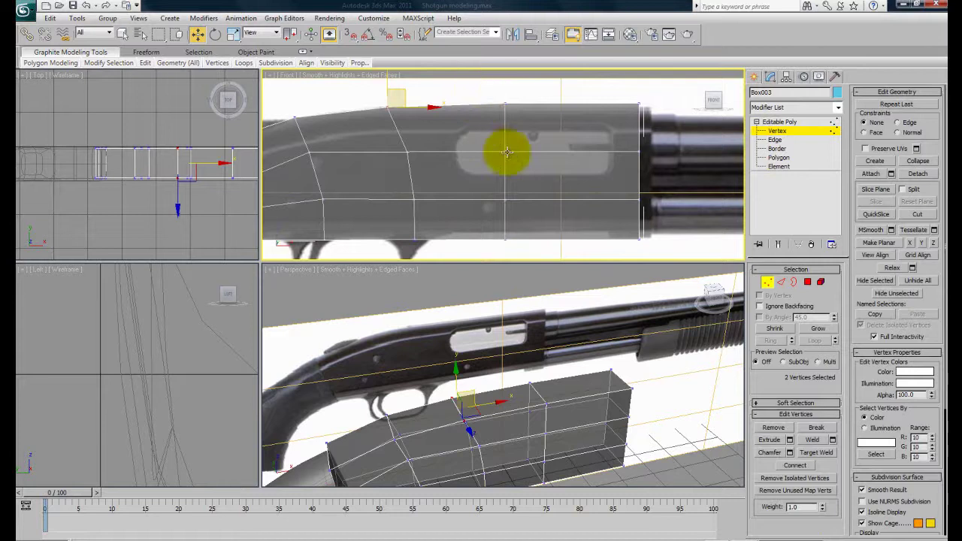
Move the whole vertex column crossing the ejection port back to the port's rear end.
{"action": "left_click_drag", "start_coordinate": [481, 90], "coordinate": [525, 243]}
{"action": "left_click_drag", "start_coordinate": [532, 174], "coordinate": [484, 175]}
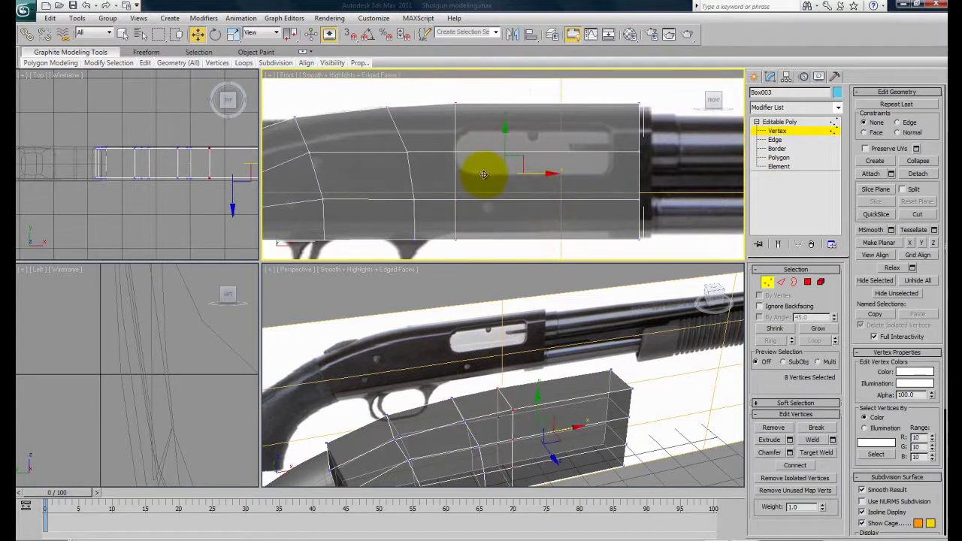
{"action": "middle_click_drag", "start_coordinate": [575, 182], "coordinate": [552, 177]}
Connect the lengthwise edges of the receiver's front section and move the new loop to the ejection port's front end.
{"action": "left_click", "coordinate": [773, 140]}
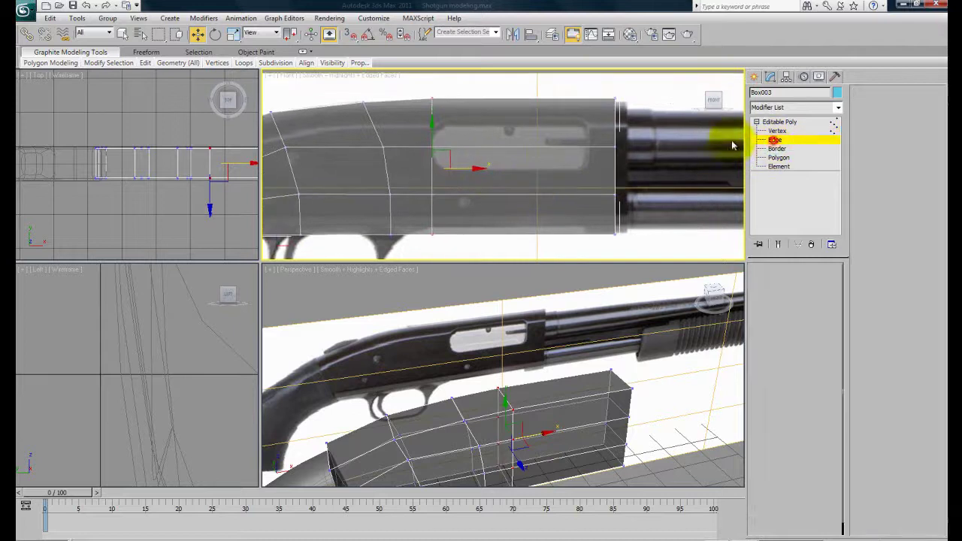
{"action": "left_click_drag", "start_coordinate": [528, 98], "coordinate": [553, 253]}
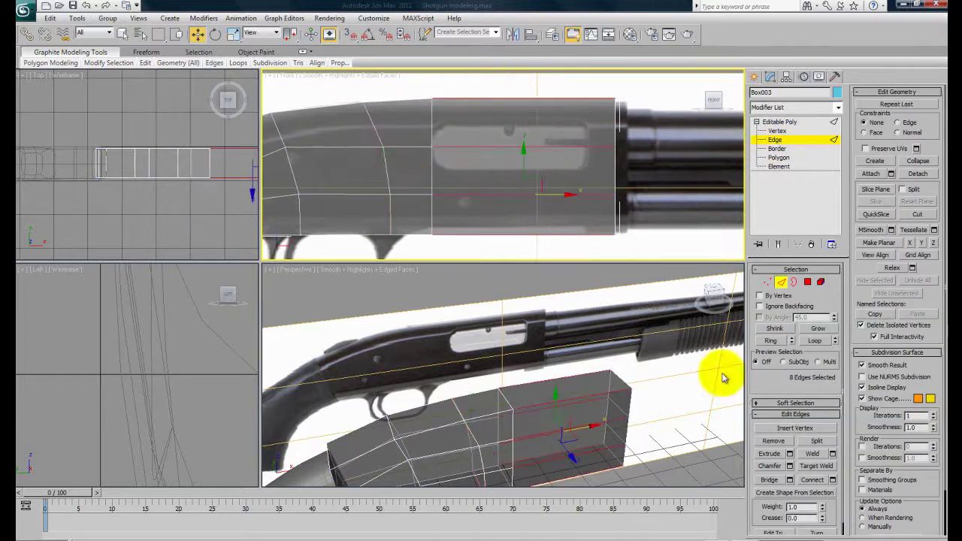
{"action": "left_click", "coordinate": [815, 482]}
{"action": "left_click_drag", "start_coordinate": [554, 169], "coordinate": [606, 172]}
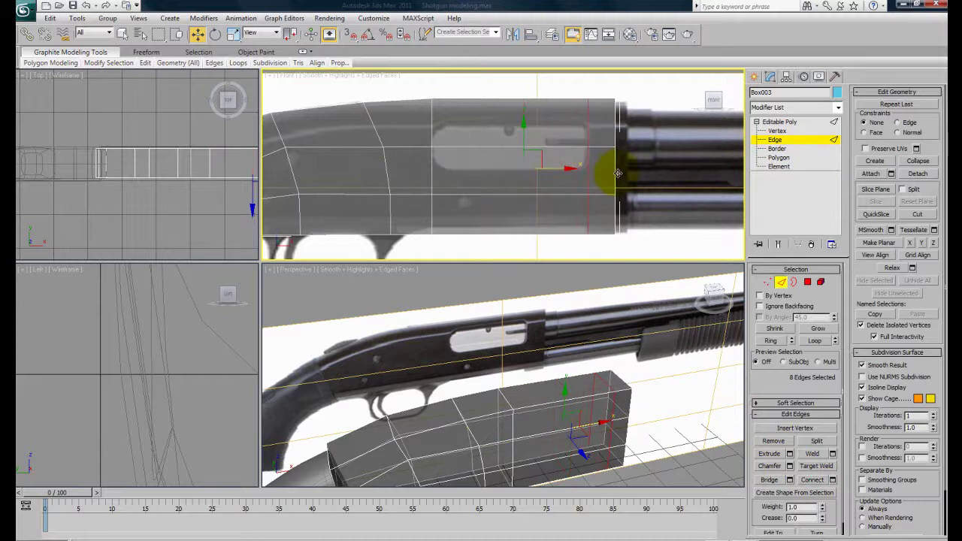
{"action": "scroll", "coordinate": [548, 161], "scroll_direction": "down", "scroll_amount": 3}
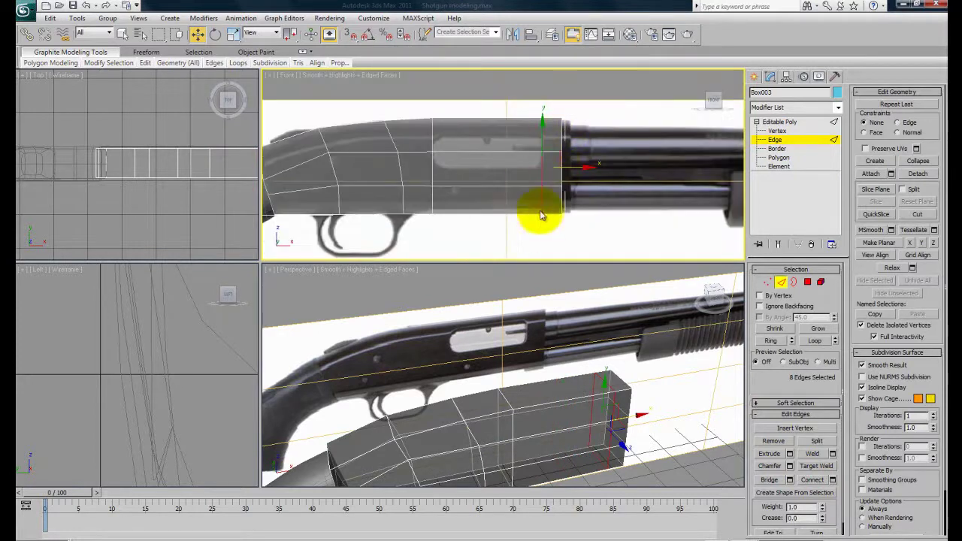
{"action": "scroll", "coordinate": [493, 231], "scroll_direction": "up", "scroll_amount": 3}
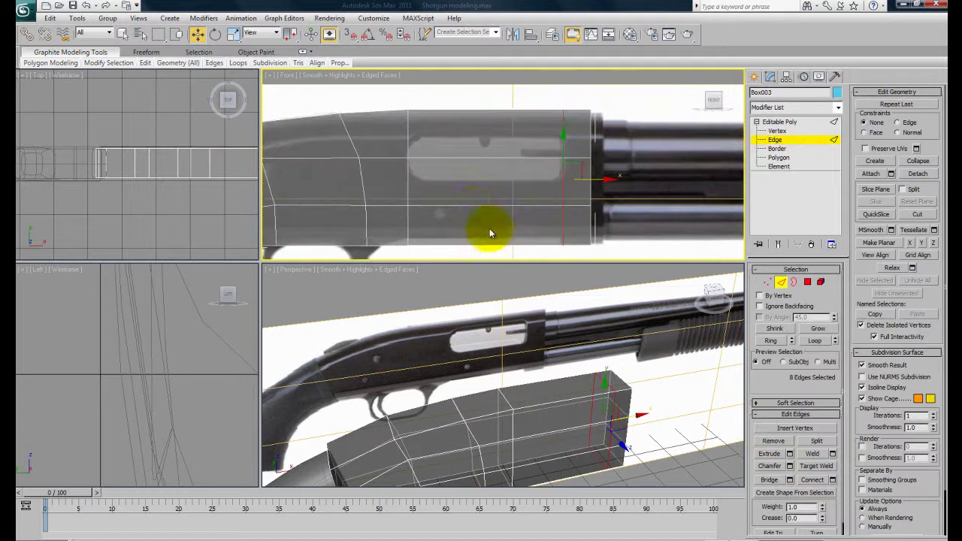
Raise the two inner rows of vertices in the front section to the ejection port's upper and lower edges.
{"action": "left_click", "coordinate": [777, 131]}
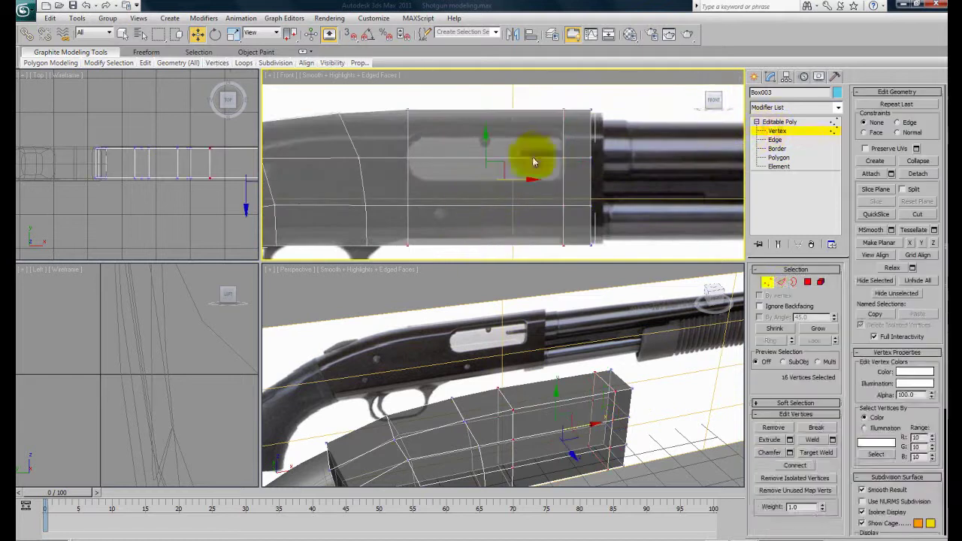
{"action": "left_click_drag", "start_coordinate": [382, 137], "coordinate": [623, 178]}
{"action": "left_click_drag", "start_coordinate": [519, 126], "coordinate": [524, 101]}
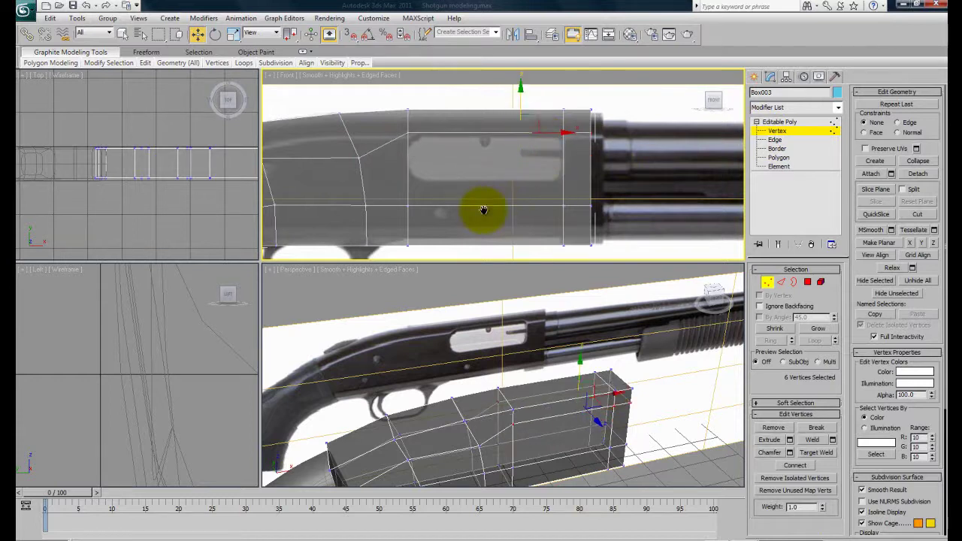
{"action": "middle_click_drag", "start_coordinate": [483, 210], "coordinate": [492, 203]}
{"action": "left_click_drag", "start_coordinate": [645, 229], "coordinate": [644, 229]}
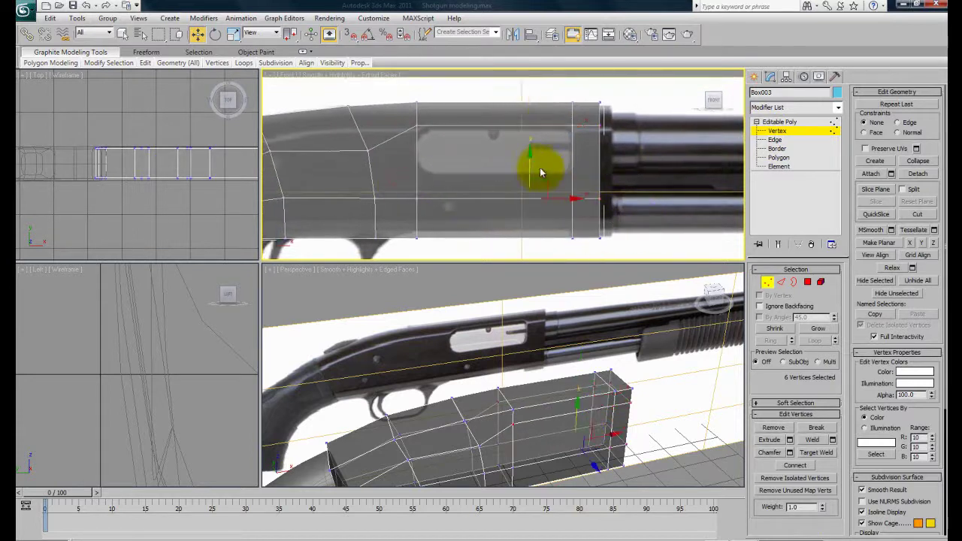
{"action": "left_click_drag", "start_coordinate": [529, 164], "coordinate": [525, 143]}
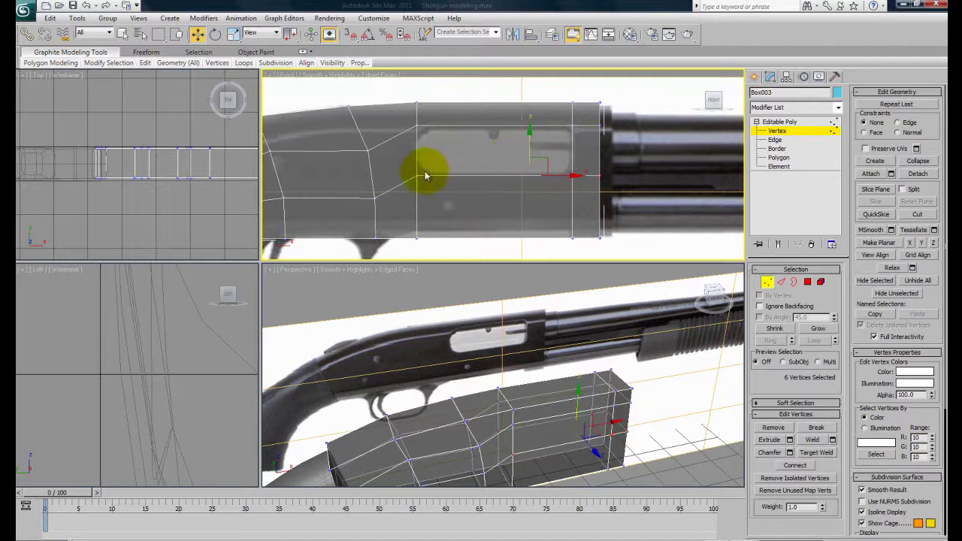
Reposition the inner vertices behind the ejection port so both horizontal edge rows curve evenly toward the stock.
{"action": "middle_click_drag", "start_coordinate": [426, 172], "coordinate": [440, 178]}
{"action": "left_click_drag", "start_coordinate": [382, 141], "coordinate": [426, 178]}
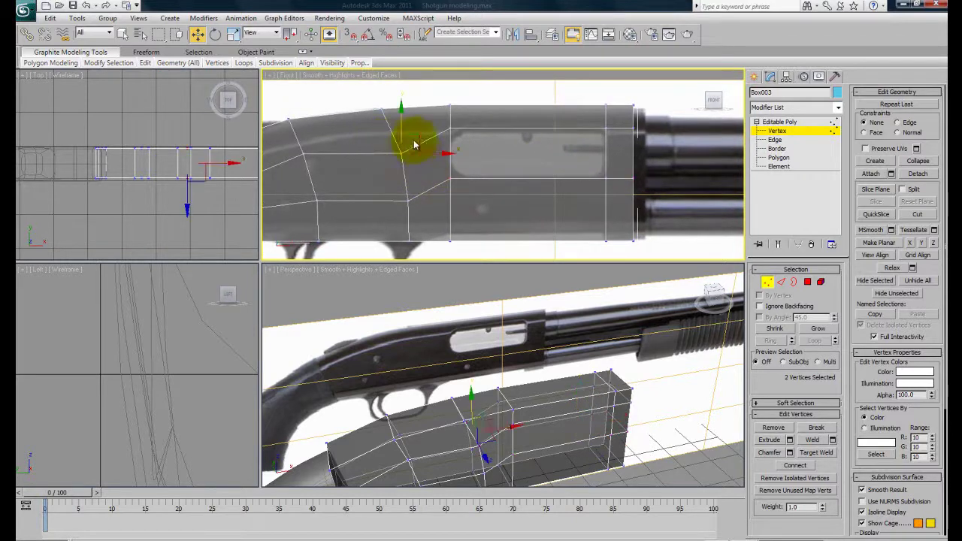
{"action": "left_click_drag", "start_coordinate": [412, 123], "coordinate": [412, 119]}
{"action": "left_click_drag", "start_coordinate": [381, 178], "coordinate": [418, 165]}
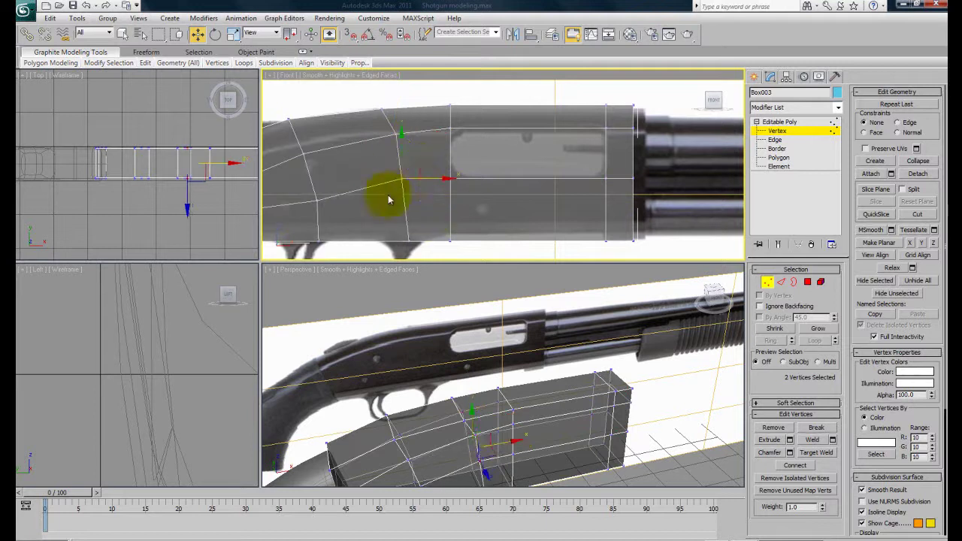
{"action": "middle_click_drag", "start_coordinate": [351, 201], "coordinate": [420, 194]}
{"action": "left_click_drag", "start_coordinate": [408, 205], "coordinate": [387, 166]}
{"action": "left_click_drag", "start_coordinate": [359, 136], "coordinate": [382, 122]}
{"action": "middle_click_drag", "start_coordinate": [318, 175], "coordinate": [371, 178]}
{"action": "left_click_drag", "start_coordinate": [344, 193], "coordinate": [309, 163]}
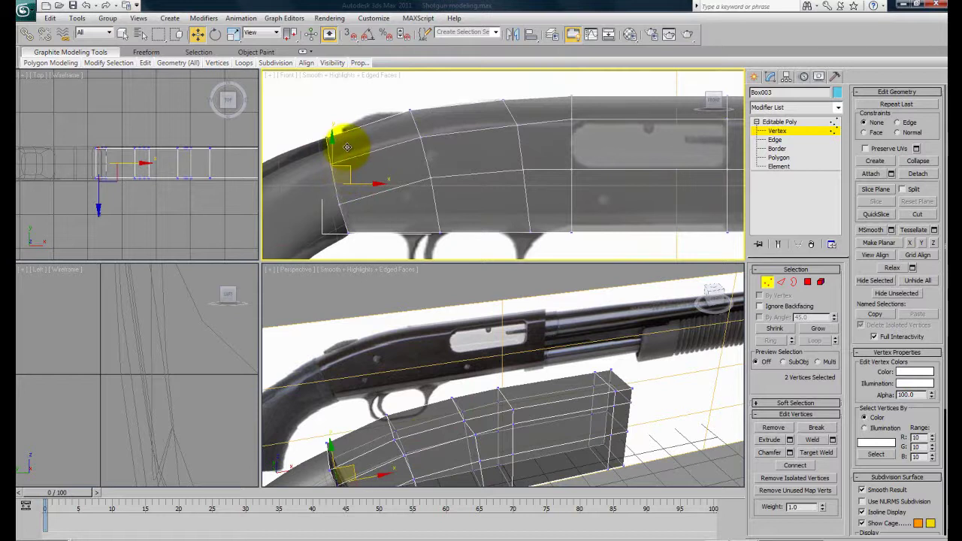
{"action": "left_click_drag", "start_coordinate": [345, 147], "coordinate": [346, 147]}
{"action": "left_click", "coordinate": [423, 182]}
Connect the lengthwise edges across the ejection port with one vertical loop through its middle.
{"action": "middle_click_drag", "start_coordinate": [532, 197], "coordinate": [461, 214]}
{"action": "scroll", "coordinate": [460, 213], "scroll_direction": "down", "scroll_amount": 2}
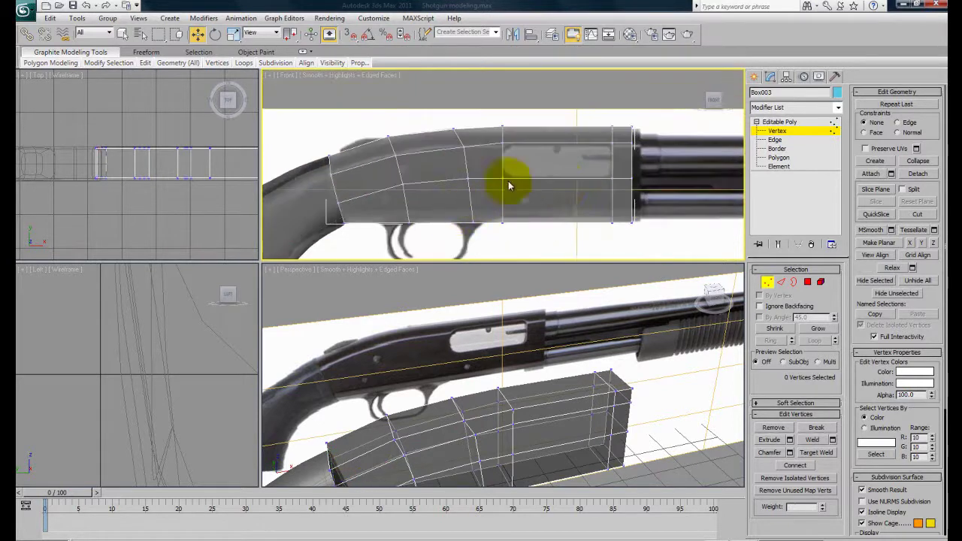
{"action": "scroll", "coordinate": [586, 441], "scroll_direction": "up", "scroll_amount": 2}
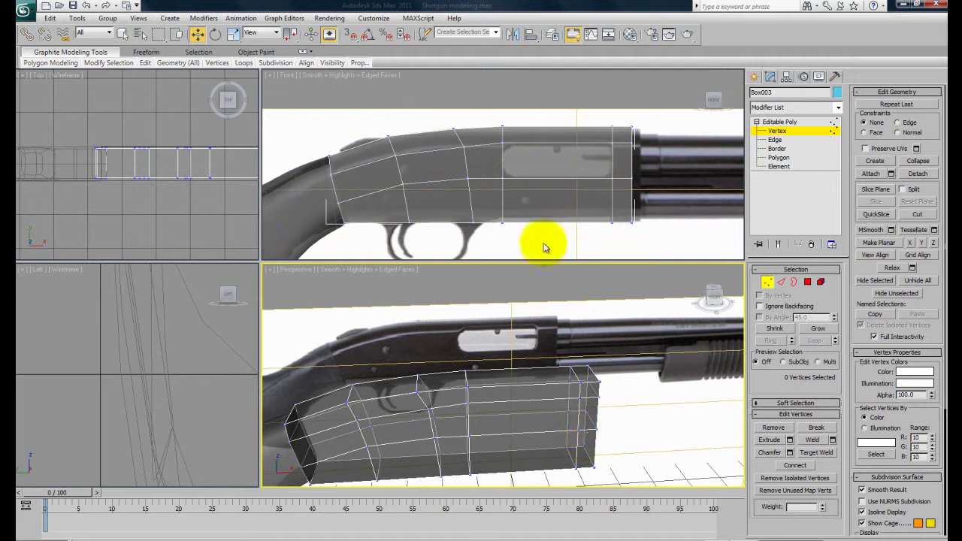
{"action": "middle_click", "coordinate": [551, 175]}
{"action": "scroll", "coordinate": [551, 175], "scroll_direction": "up", "scroll_amount": 2}
{"action": "middle_click_drag", "start_coordinate": [566, 162], "coordinate": [545, 164]}
{"action": "left_click", "coordinate": [775, 141]}
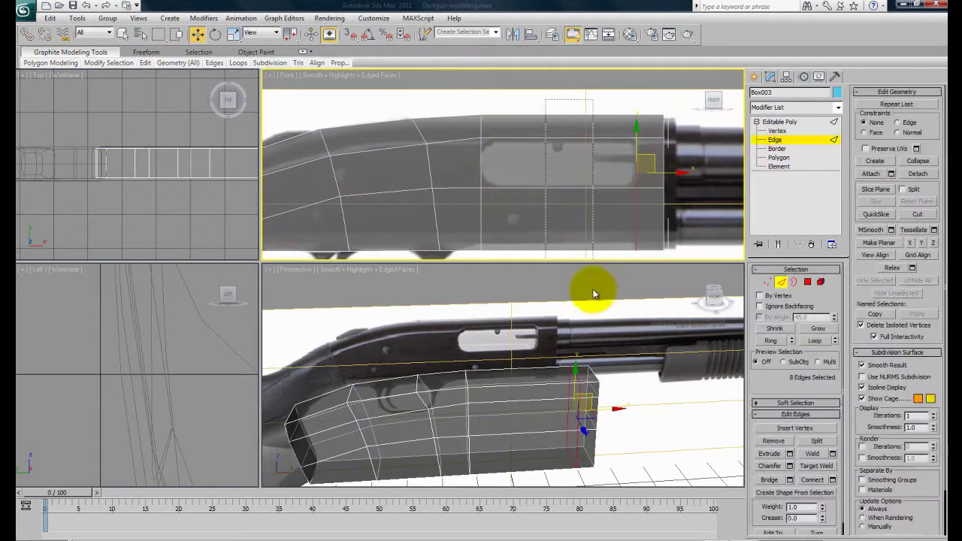
{"action": "left_click_drag", "start_coordinate": [594, 293], "coordinate": [586, 278]}
{"action": "left_click", "coordinate": [811, 481]}
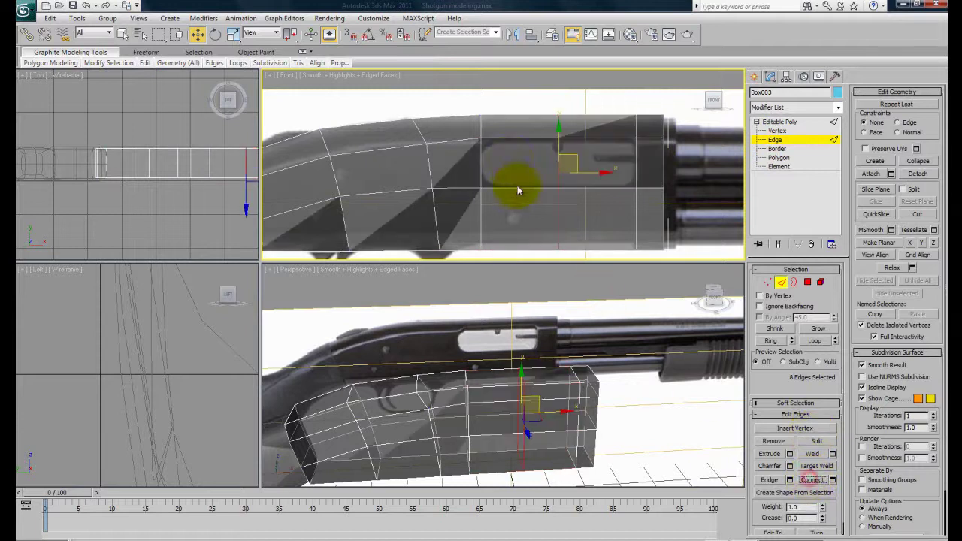
{"action": "left_click", "coordinate": [513, 103]}
{"action": "mouse_move", "coordinate": [580, 173]}
{"action": "middle_mouse_down"}
{"action": "mouse_move", "coordinate": [541, 177]}
{"action": "mouse_move", "coordinate": [564, 173]}
{"action": "middle_mouse_up"}
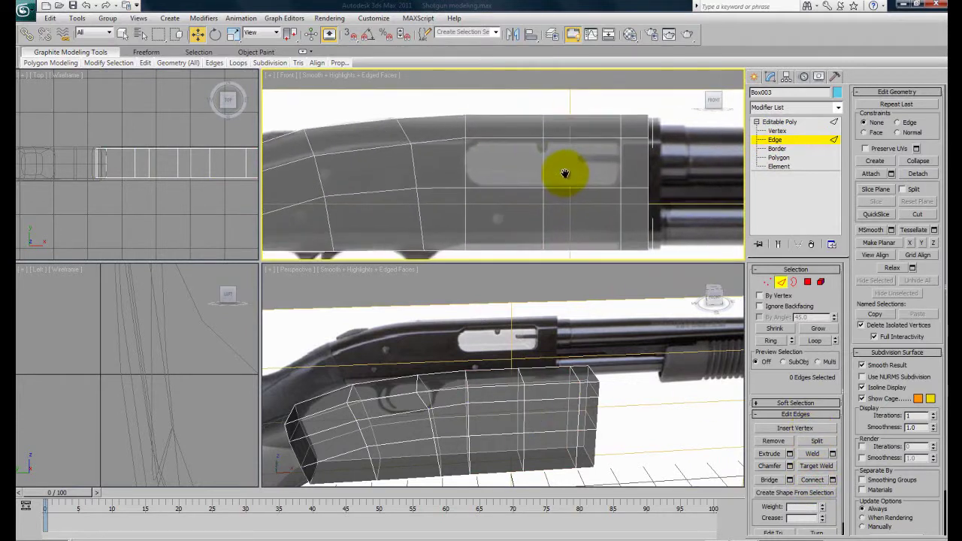
Apply a TurboSmooth modifier to the receiver with 2 iterations and Isoline Display enabled.
{"action": "left_click", "coordinate": [779, 122]}
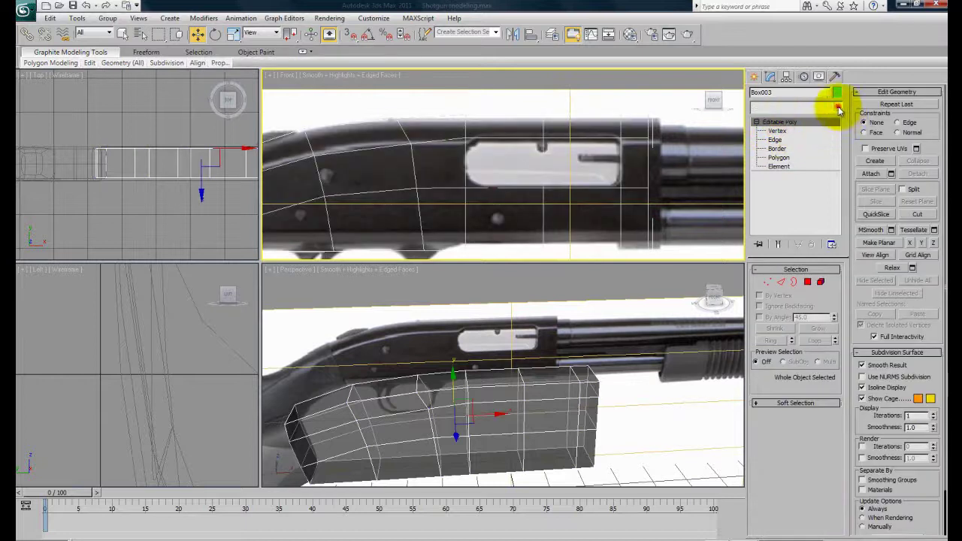
{"action": "left_click", "coordinate": [837, 107]}
{"action": "left_click_drag", "start_coordinate": [842, 146], "coordinate": [840, 419]}
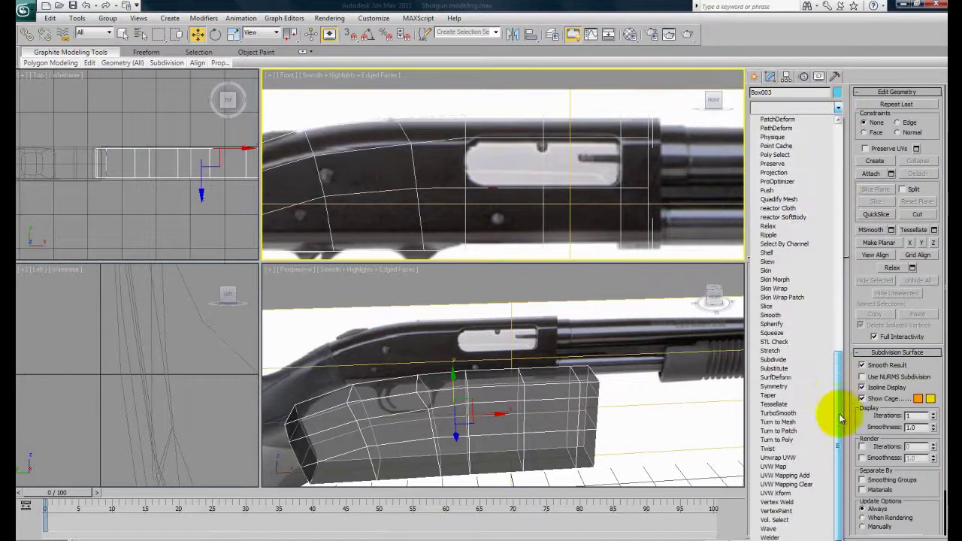
{"action": "left_click", "coordinate": [782, 412]}
{"action": "middle_click_drag", "start_coordinate": [578, 410], "coordinate": [602, 396]}
{"action": "left_click", "coordinate": [832, 286]}
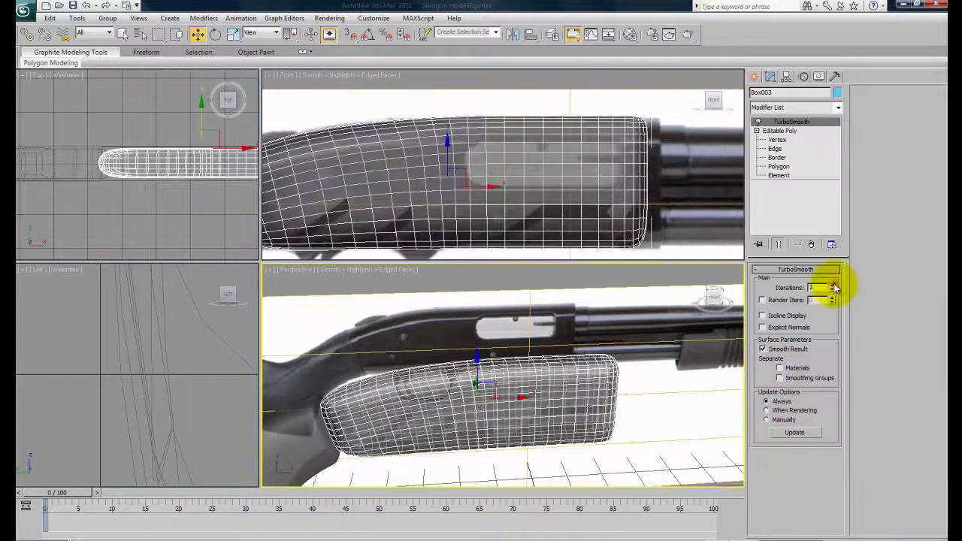
{"action": "left_click", "coordinate": [763, 316]}
Examine the smoothed receiver's rounded ends and outline against the stock and reference in the front and perspective views.
{"action": "middle_click_drag", "start_coordinate": [644, 413], "coordinate": [633, 367], "text": "alt"}
{"action": "scroll", "coordinate": [590, 371], "scroll_direction": "up", "scroll_amount": 2}
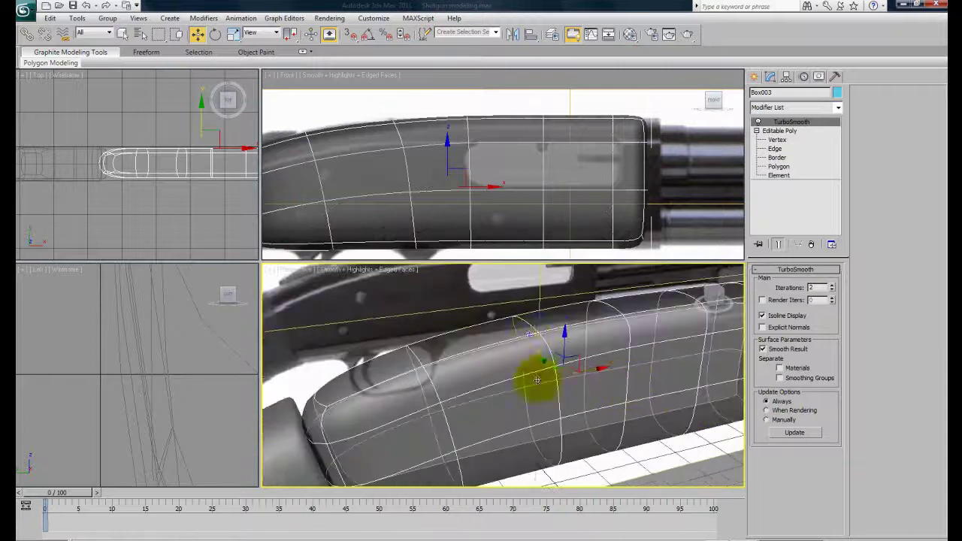
{"action": "scroll", "coordinate": [534, 381], "scroll_direction": "down", "scroll_amount": 2}
{"action": "middle_click", "coordinate": [430, 179]}
{"action": "middle_click_drag", "start_coordinate": [429, 179], "coordinate": [535, 149]}
{"action": "scroll", "coordinate": [464, 173], "scroll_direction": "down", "scroll_amount": 2}
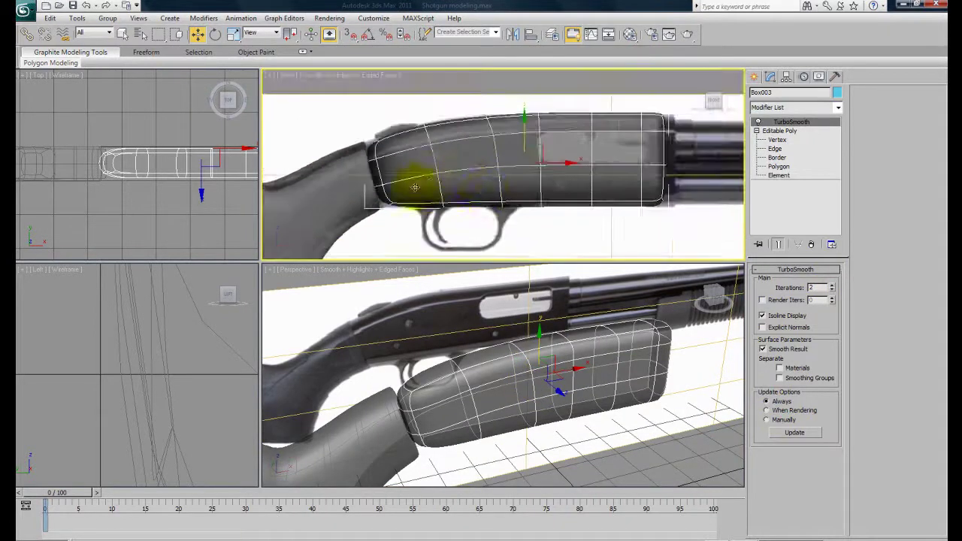
{"action": "middle_click_drag", "start_coordinate": [595, 381], "coordinate": [576, 368], "text": "alt"}
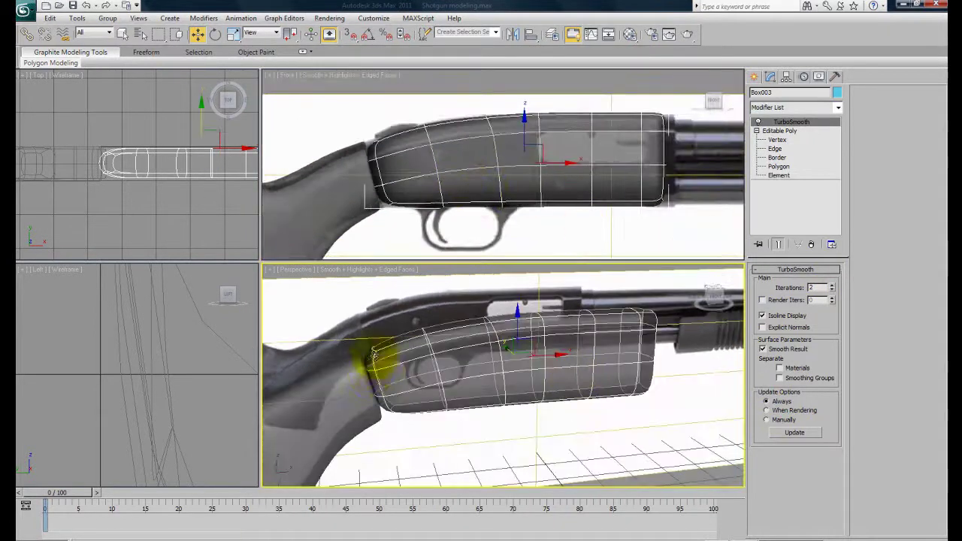
{"action": "left_click", "coordinate": [452, 174]}
Enter the receiver's edge level beneath TurboSmooth and compare the unsmoothed cage with the smoothed end result.
{"action": "left_click", "coordinate": [779, 166]}
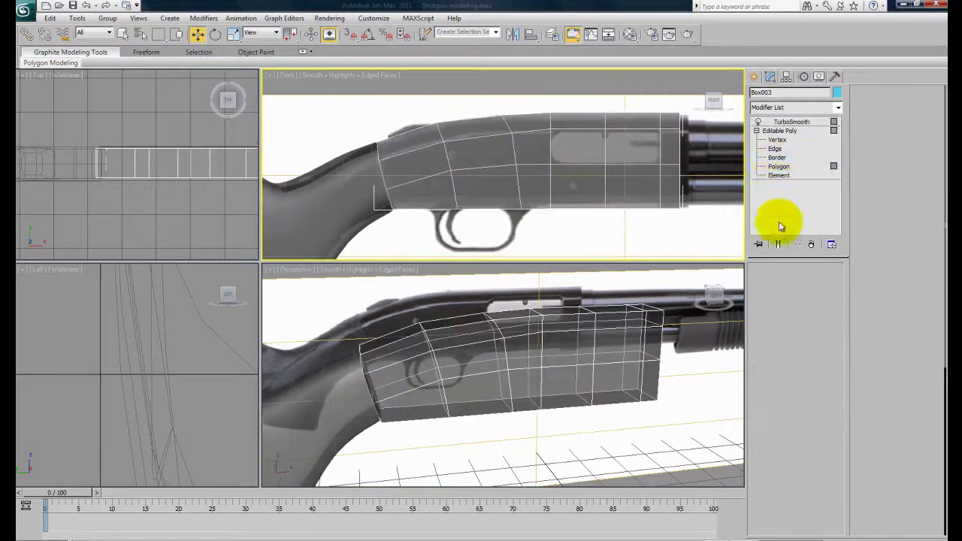
{"action": "left_click", "coordinate": [776, 149]}
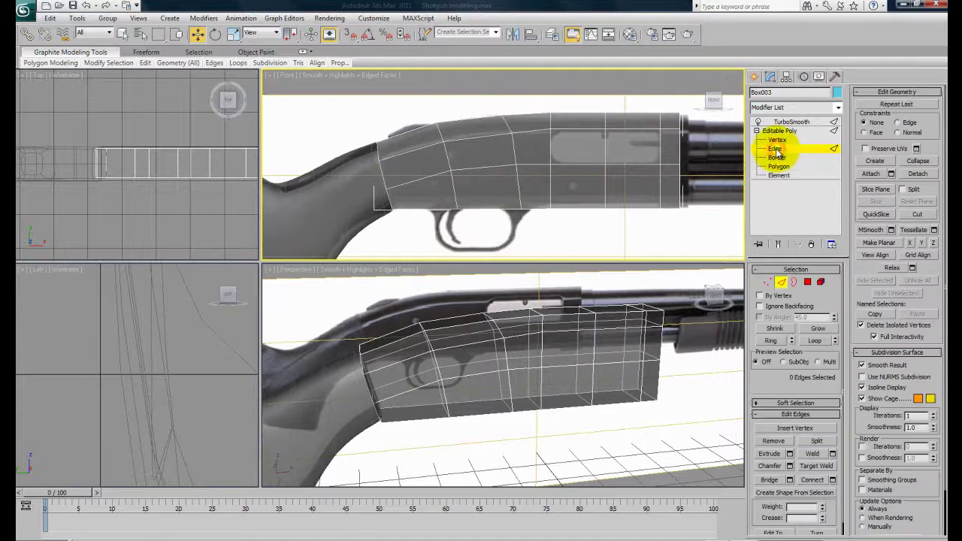
{"action": "left_click", "coordinate": [777, 244]}
{"action": "middle_click_drag", "start_coordinate": [526, 201], "coordinate": [550, 194]}
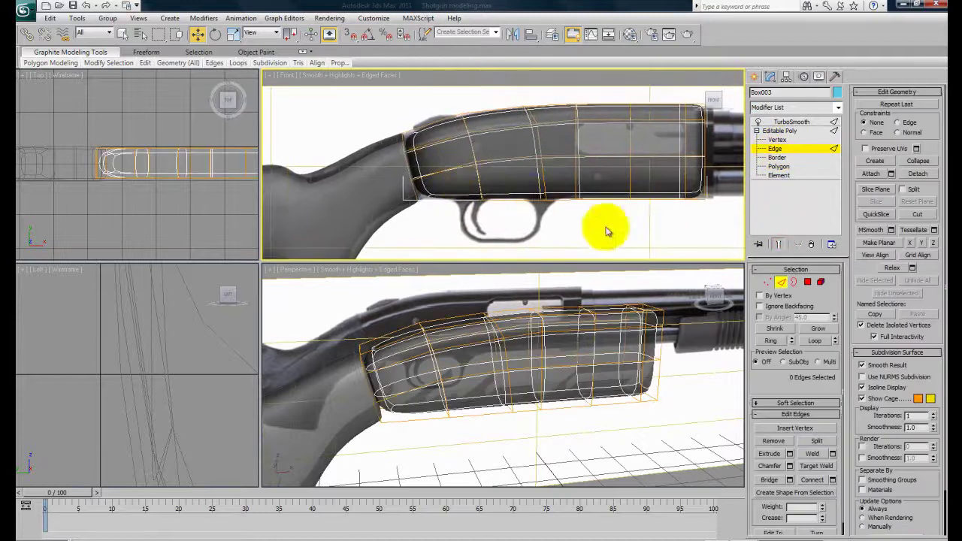
{"action": "left_click", "coordinate": [777, 244]}
Connect the lengthwise edges at the receiver's stock end with one support loop slid about -96 toward that end.
{"action": "scroll", "coordinate": [455, 155], "scroll_direction": "up", "scroll_amount": 4}
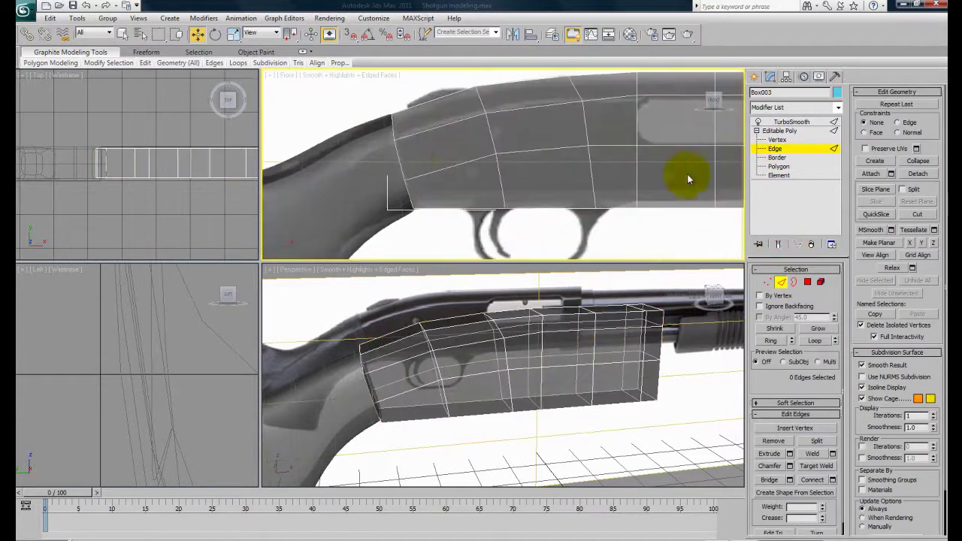
{"action": "left_click_drag", "start_coordinate": [421, 91], "coordinate": [458, 242]}
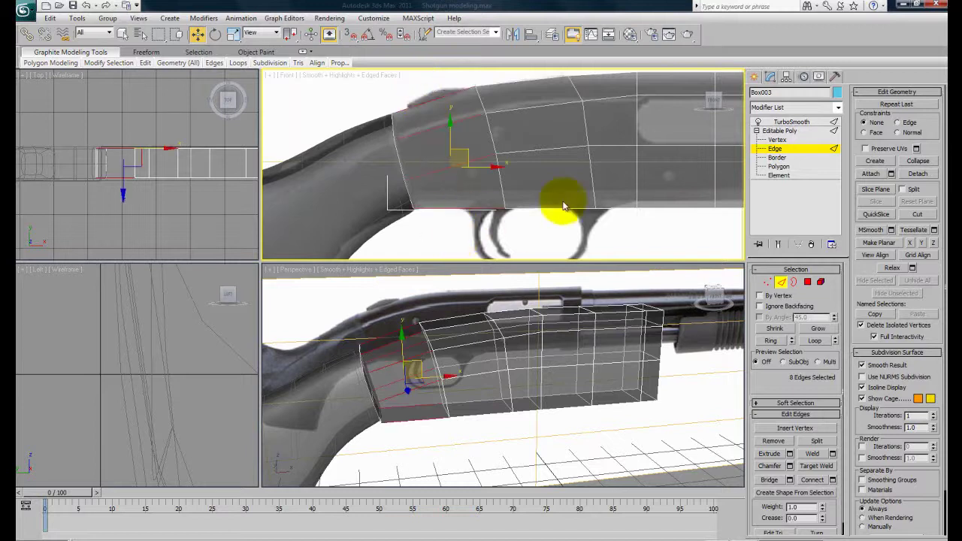
{"action": "left_click", "coordinate": [832, 481]}
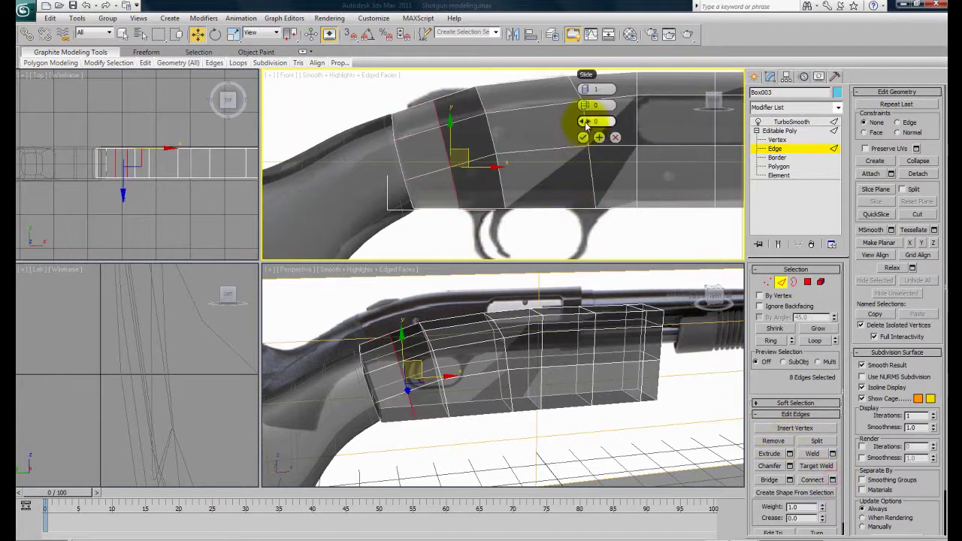
{"action": "left_click_drag", "start_coordinate": [600, 121], "coordinate": [395, 140]}
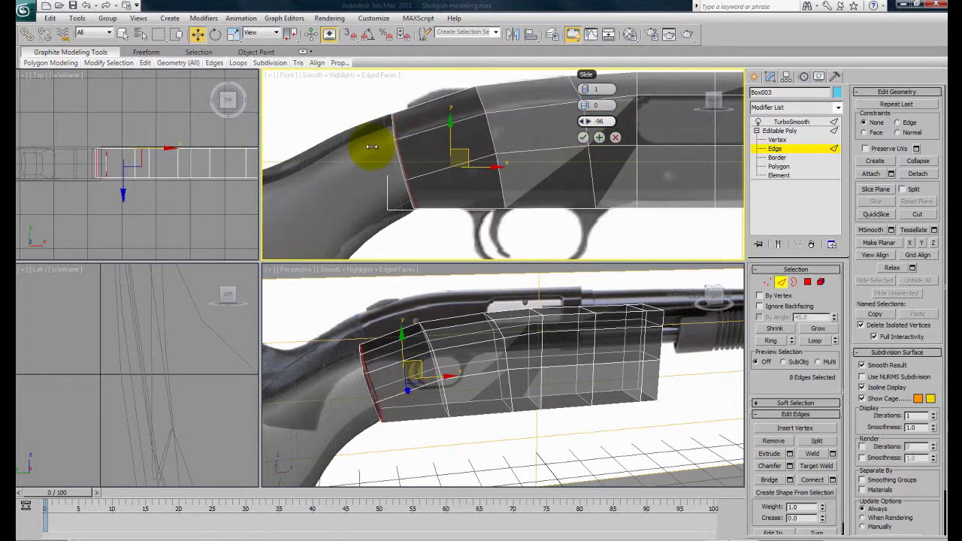
{"action": "left_click", "coordinate": [584, 139]}
Connect the lengthwise edges at the receiver's barrel end with one support loop slid tight against that end.
{"action": "middle_click_drag", "start_coordinate": [655, 176], "coordinate": [483, 176]}
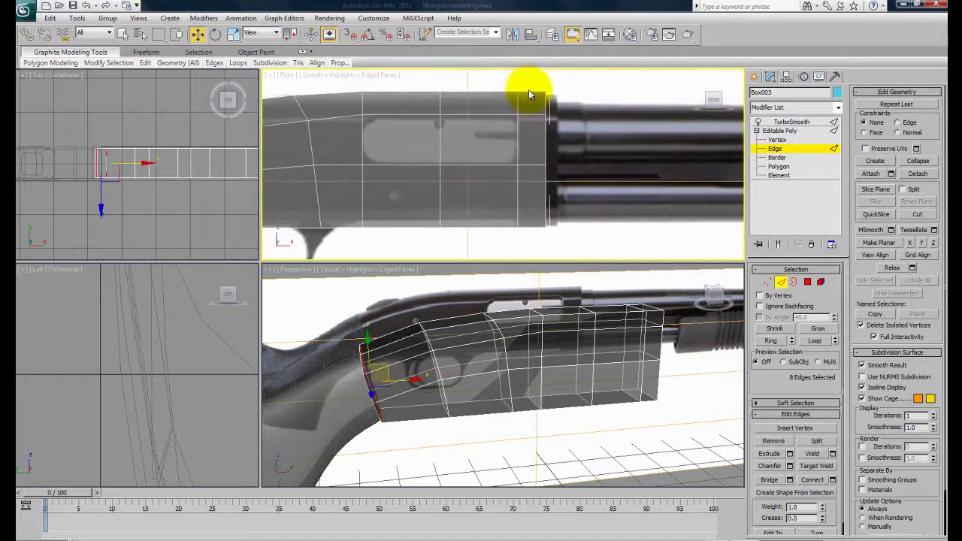
{"action": "left_click_drag", "start_coordinate": [526, 84], "coordinate": [540, 246]}
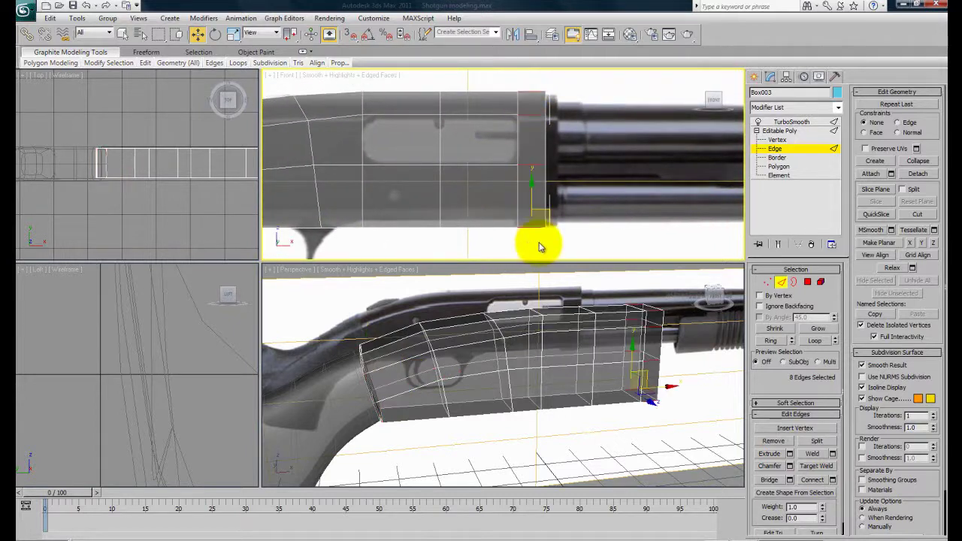
{"action": "left_click", "coordinate": [832, 480]}
{"action": "left_click", "coordinate": [663, 193]}
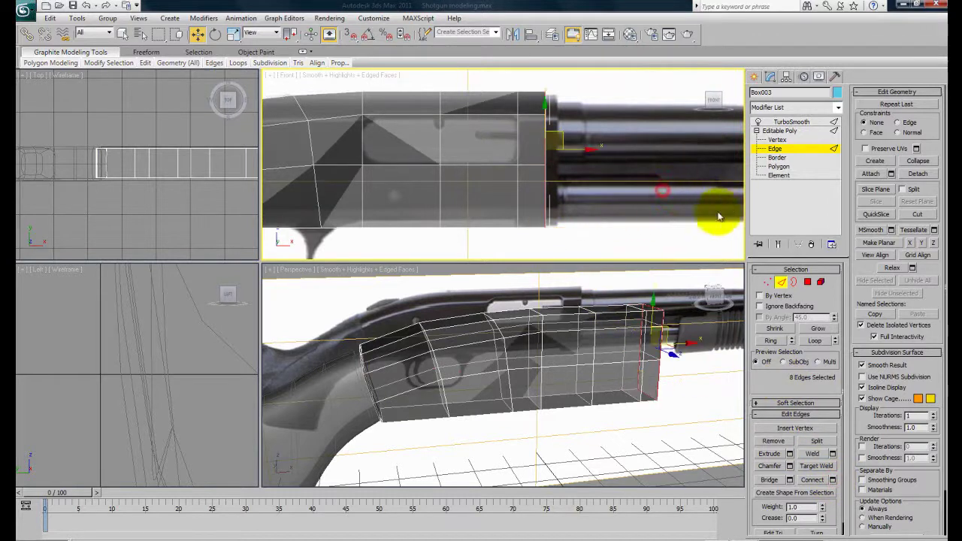
Show the smoothed end result with see-through off, test-render the perspective view and inspect the receiver's tightened ends.
{"action": "left_click", "coordinate": [780, 245]}
{"action": "middle_click_drag", "start_coordinate": [628, 421], "coordinate": [589, 404], "text": "alt"}
{"action": "key", "text": "alt+x"}
{"action": "key", "text": "shift+q"}
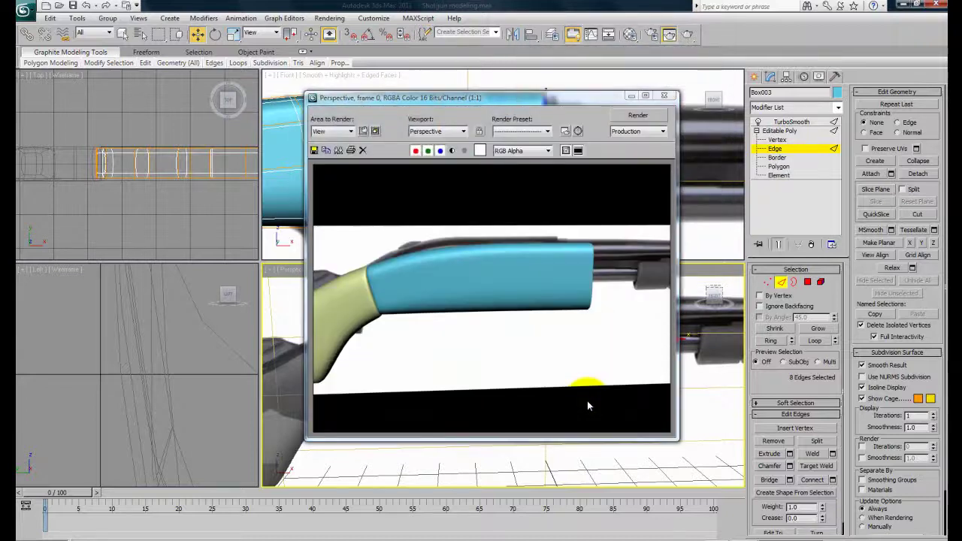
{"action": "left_click", "coordinate": [664, 96]}
{"action": "scroll", "coordinate": [579, 383], "scroll_direction": "up", "scroll_amount": 1}
{"action": "middle_click_drag", "start_coordinate": [580, 384], "coordinate": [574, 386]}
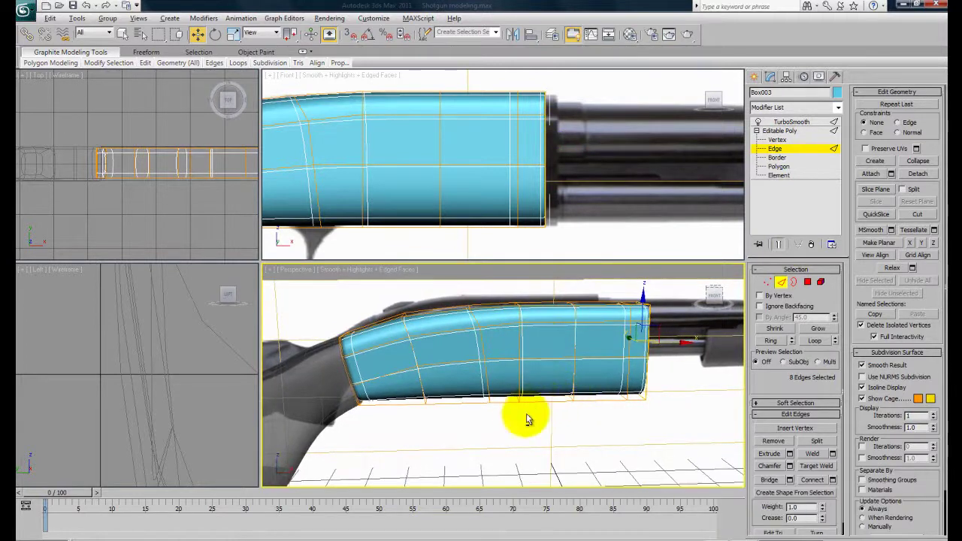
{"action": "mouse_move", "coordinate": [524, 425]}
{"action": "middle_mouse_down", "text": "alt"}
{"action": "mouse_move", "coordinate": [511, 426]}
{"action": "mouse_move", "coordinate": [613, 412]}
{"action": "mouse_move", "coordinate": [515, 408]}
{"action": "mouse_move", "coordinate": [487, 423]}
{"action": "mouse_move", "coordinate": [521, 435]}
{"action": "mouse_move", "coordinate": [611, 421]}
{"action": "mouse_move", "coordinate": [551, 419]}
{"action": "mouse_move", "coordinate": [507, 431]}
{"action": "mouse_move", "coordinate": [537, 421]}
{"action": "middle_mouse_up", "text": "alt"}
{"action": "scroll", "coordinate": [608, 421], "scroll_direction": "up", "scroll_amount": 2}
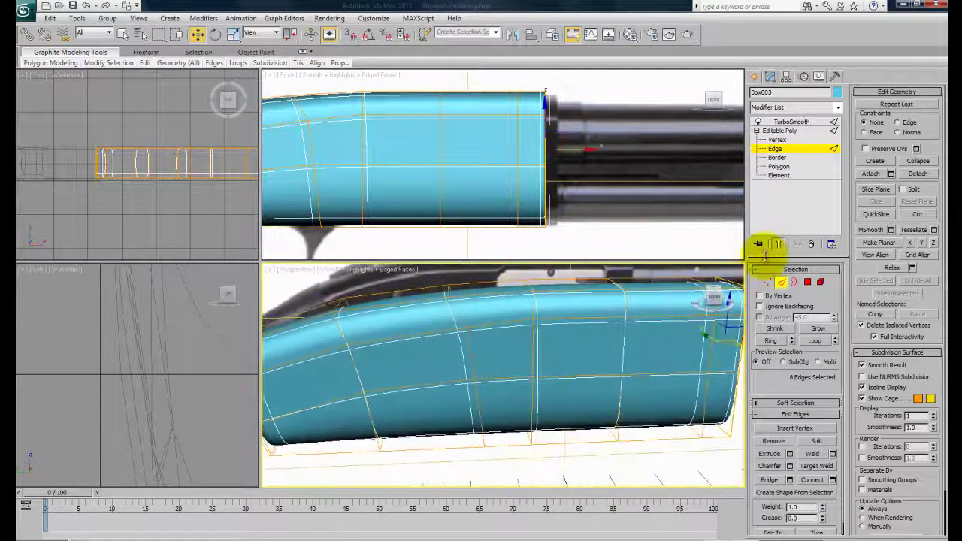
Return to the unsmoothed cage and connect the ring of crosswise edges on the receiver's top with one lengthwise loop at slide 0.
{"action": "left_click", "coordinate": [781, 246]}
{"action": "middle_click_drag", "start_coordinate": [536, 369], "coordinate": [576, 379], "text": "alt"}
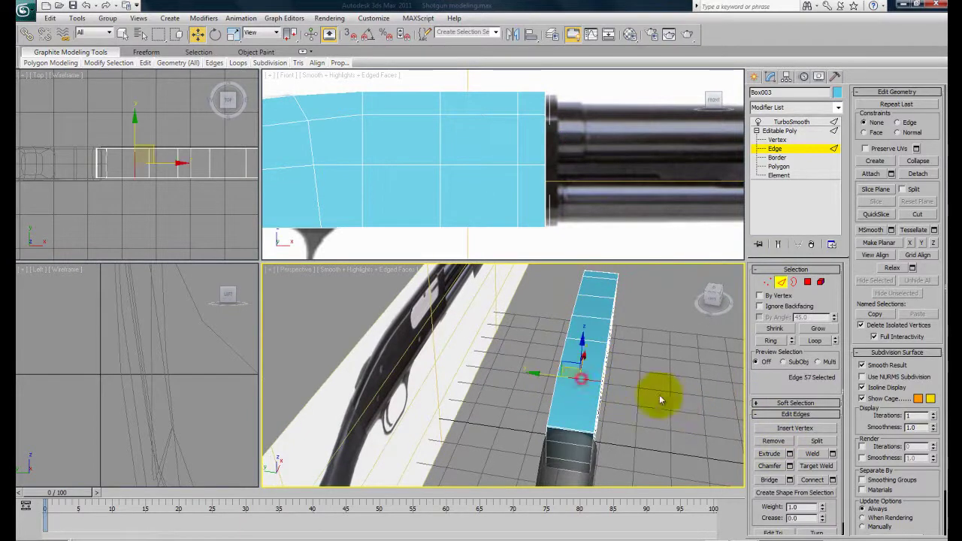
{"action": "left_click", "coordinate": [774, 342]}
{"action": "middle_click_drag", "start_coordinate": [623, 393], "coordinate": [741, 423], "text": "alt"}
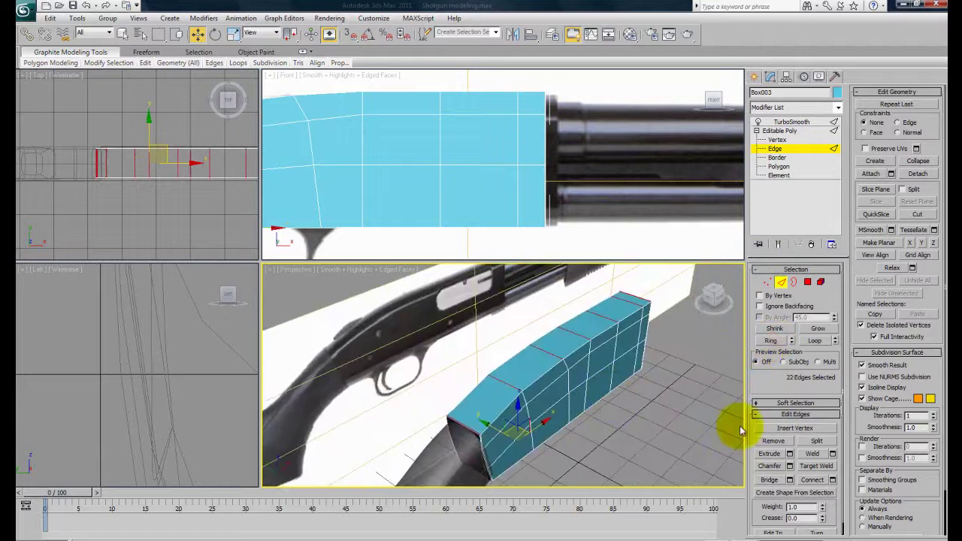
{"action": "left_click", "coordinate": [831, 479]}
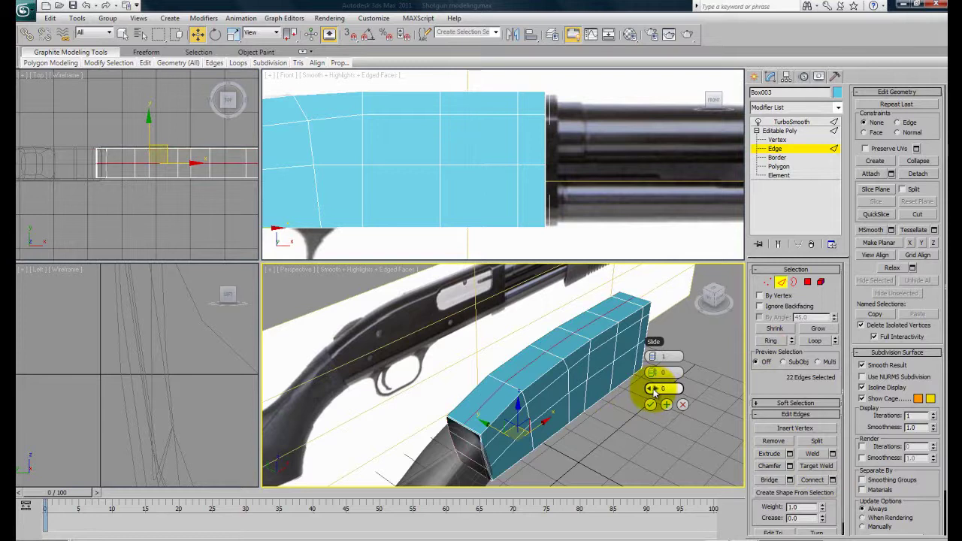
{"action": "middle_click_drag", "start_coordinate": [587, 416], "coordinate": [616, 419], "text": "alt"}
{"action": "scroll", "coordinate": [571, 371], "scroll_direction": "up", "scroll_amount": 3}
{"action": "middle_click_drag", "start_coordinate": [616, 387], "coordinate": [583, 426]}
{"action": "scroll", "coordinate": [605, 372], "scroll_direction": "down", "scroll_amount": 3}
{"action": "left_click", "coordinate": [680, 388]}
Select the vertices along both upper side edges of the receiver and lower them slightly so the top arches around its centre line.
{"action": "scroll", "coordinate": [613, 403], "scroll_direction": "down", "scroll_amount": 1}
{"action": "scroll", "coordinate": [611, 402], "scroll_direction": "up", "scroll_amount": 2}
{"action": "middle_click_drag", "start_coordinate": [501, 300], "coordinate": [575, 328], "text": "alt"}
{"action": "left_click", "coordinate": [772, 148]}
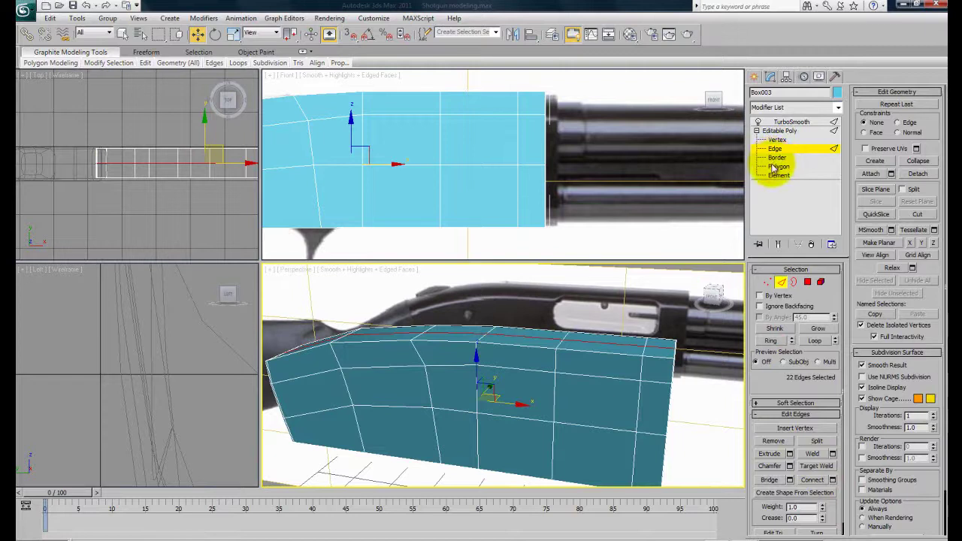
{"action": "left_click", "coordinate": [777, 141]}
{"action": "middle_click_drag", "start_coordinate": [455, 335], "coordinate": [518, 353], "text": "alt"}
{"action": "middle_click_drag", "start_coordinate": [518, 353], "coordinate": [572, 316]}
{"action": "middle_click_drag", "start_coordinate": [457, 350], "coordinate": [436, 361], "text": "alt"}
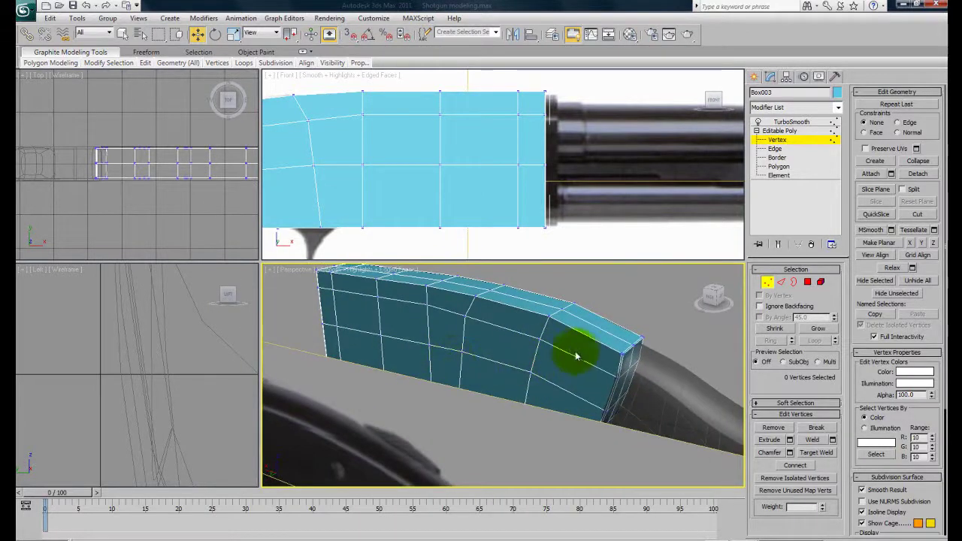
{"action": "middle_click_drag", "start_coordinate": [581, 356], "coordinate": [551, 373], "text": "alt"}
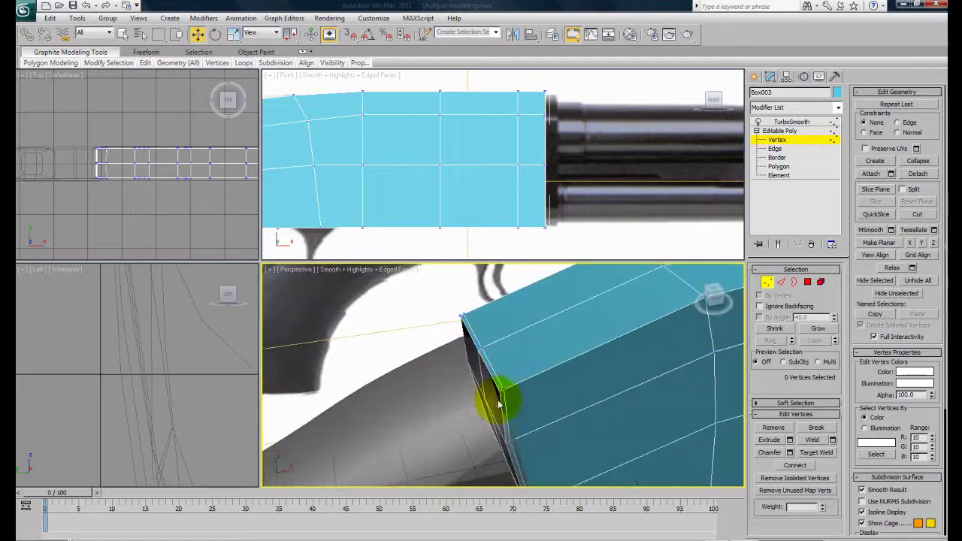
{"action": "middle_click_drag", "start_coordinate": [605, 390], "coordinate": [556, 349], "text": "alt"}
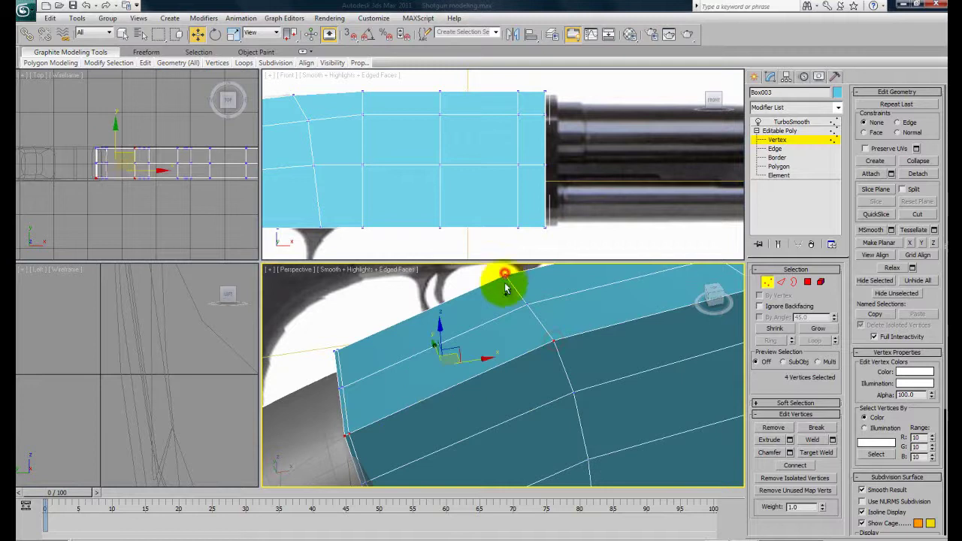
{"action": "middle_click_drag", "start_coordinate": [525, 386], "coordinate": [482, 398], "text": "alt"}
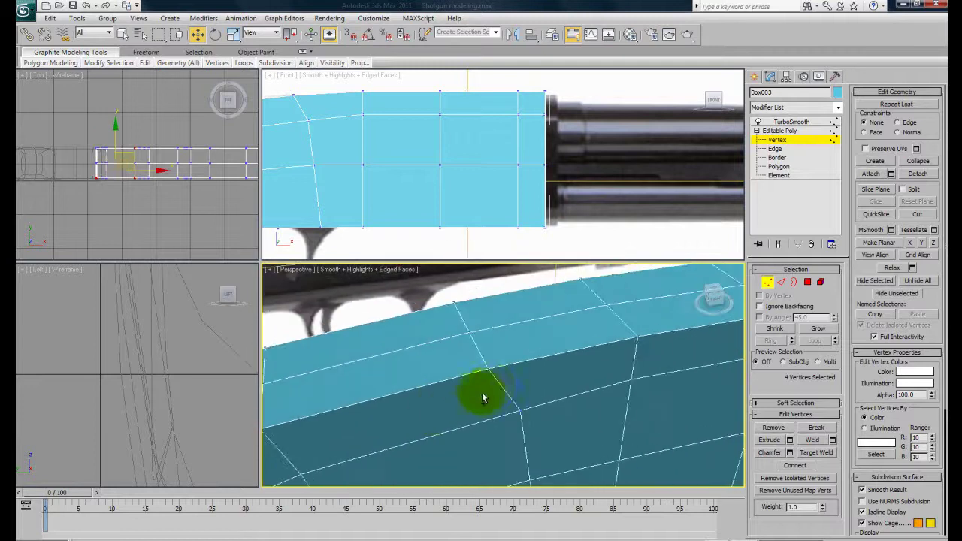
{"action": "left_click", "coordinate": [489, 369], "text": "ctrl"}
{"action": "middle_click_drag", "start_coordinate": [650, 343], "coordinate": [536, 332], "text": "alt"}
{"action": "left_click", "coordinate": [656, 354], "text": "ctrl"}
{"action": "left_click", "coordinate": [528, 347], "text": "ctrl"}
{"action": "left_click_drag", "start_coordinate": [554, 341], "coordinate": [555, 343], "text": "ctrl"}
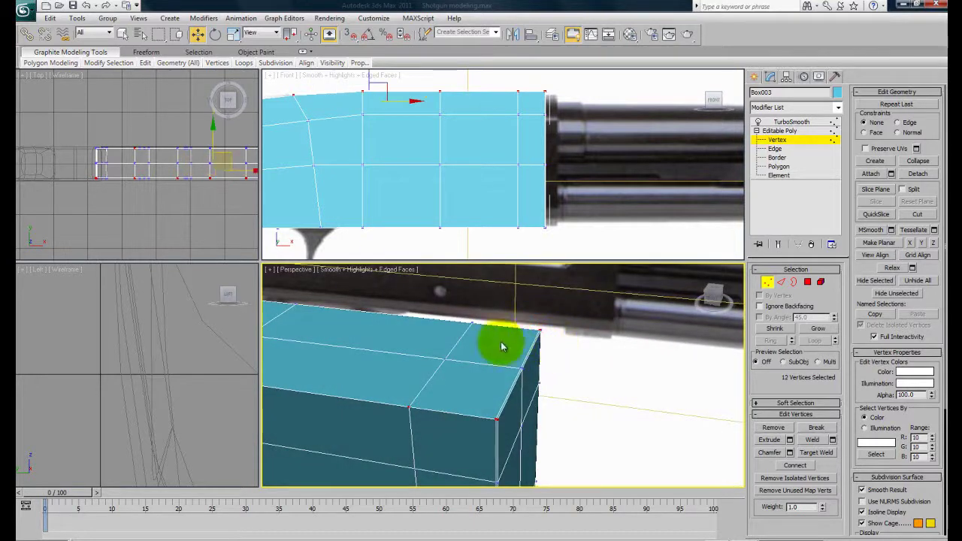
{"action": "middle_click_drag", "start_coordinate": [472, 321], "coordinate": [729, 378], "text": "alt"}
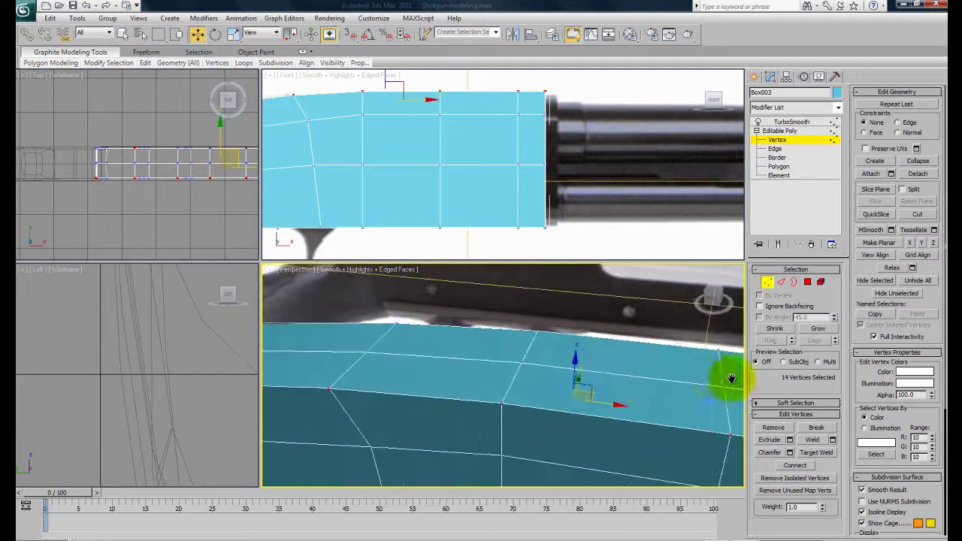
{"action": "left_click_drag", "start_coordinate": [411, 331], "coordinate": [558, 346]}
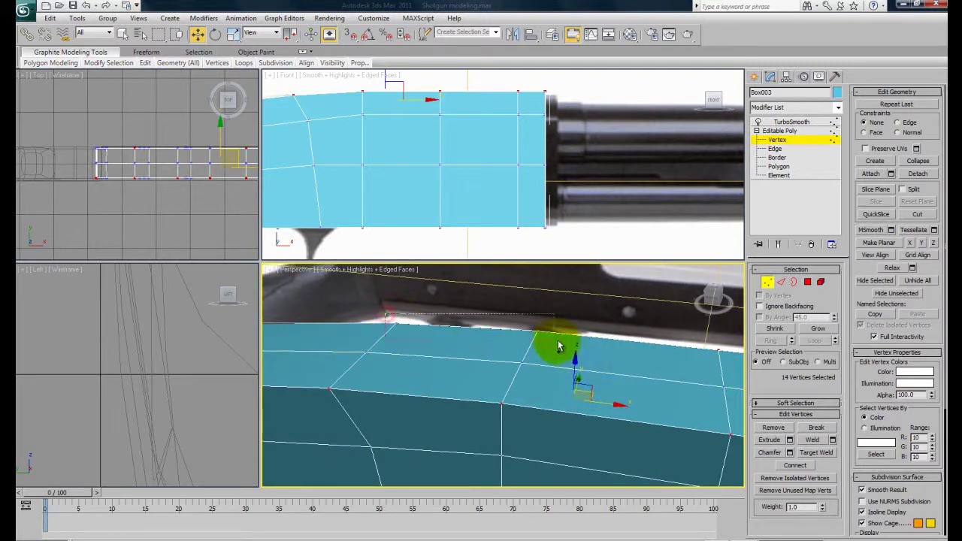
{"action": "middle_click_drag", "start_coordinate": [553, 356], "coordinate": [508, 333], "text": "alt"}
{"action": "left_click_drag", "start_coordinate": [508, 323], "coordinate": [507, 337]}
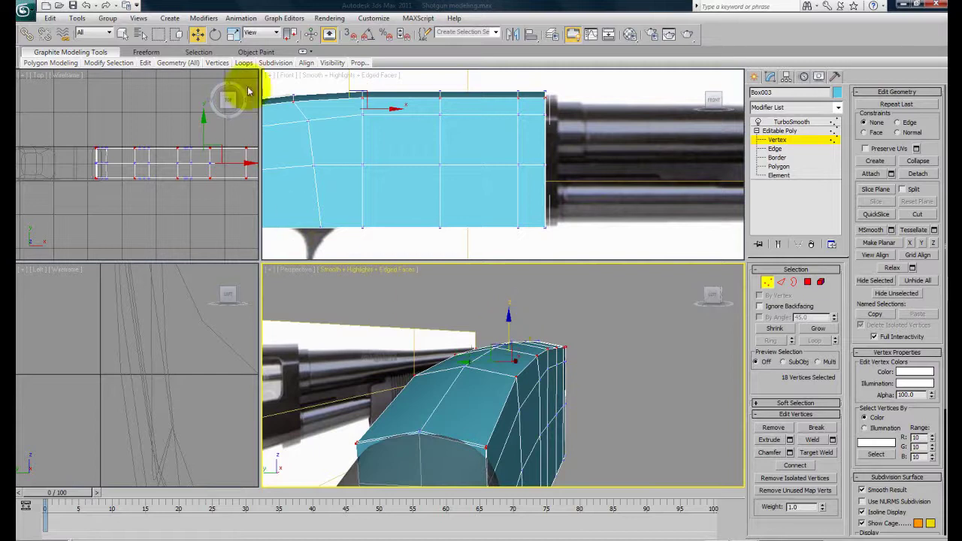
Scale the selected upper side vertices inward across the receiver's width to round its top, and clear the selection.
{"action": "left_click", "coordinate": [235, 34]}
{"action": "mouse_move", "coordinate": [554, 419]}
{"action": "middle_mouse_down", "text": "alt"}
{"action": "mouse_move", "coordinate": [456, 440]}
{"action": "mouse_move", "coordinate": [365, 403]}
{"action": "mouse_move", "coordinate": [460, 439]}
{"action": "mouse_move", "coordinate": [457, 425]}
{"action": "mouse_move", "coordinate": [542, 425]}
{"action": "middle_mouse_up", "text": "alt"}
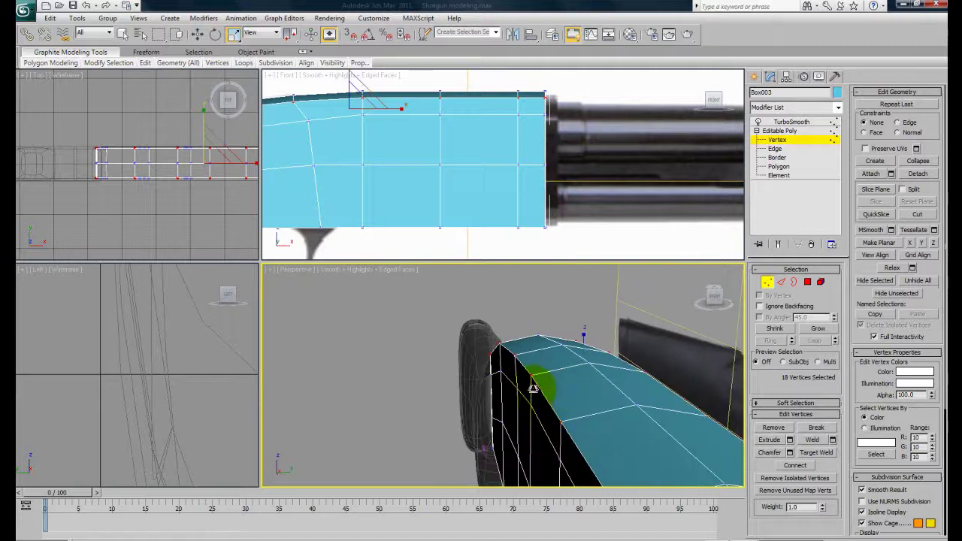
{"action": "left_click_drag", "start_coordinate": [534, 388], "coordinate": [538, 389]}
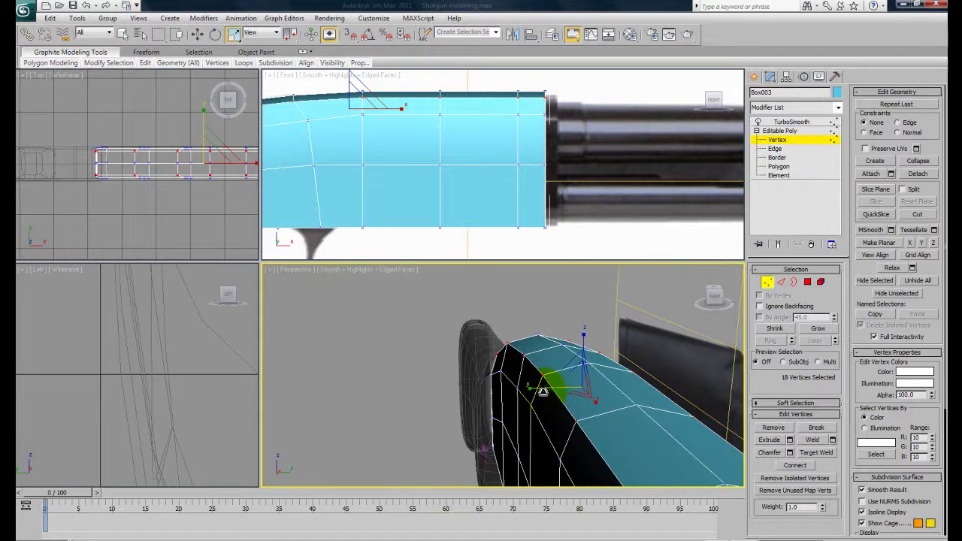
{"action": "left_click", "coordinate": [414, 393]}
{"action": "middle_click_drag", "start_coordinate": [414, 393], "coordinate": [579, 403], "text": "alt"}
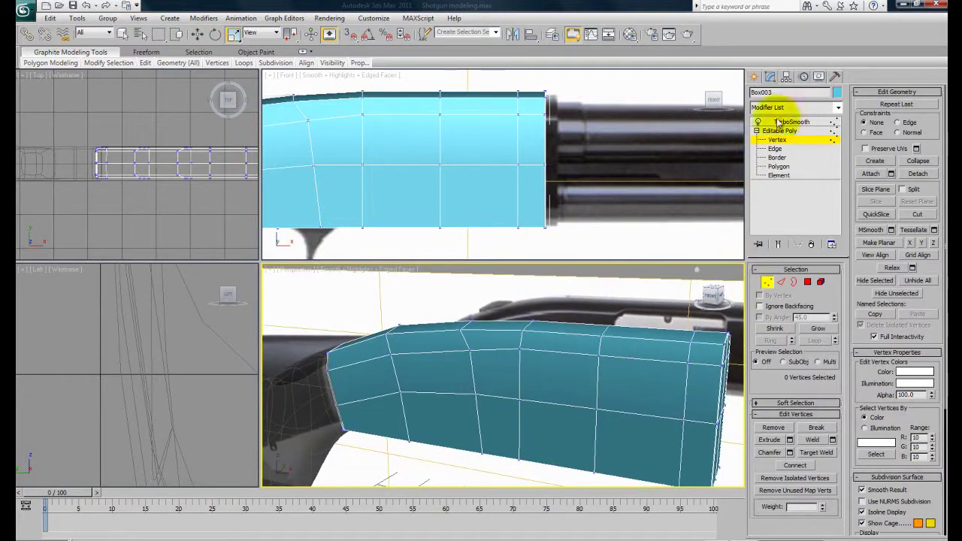
Examine the receiver's rounded top with the smoothed end result shown, and return to the unsmoothed cage.
{"action": "left_click", "coordinate": [777, 245]}
{"action": "middle_click_drag", "start_coordinate": [489, 339], "coordinate": [518, 349], "text": "alt"}
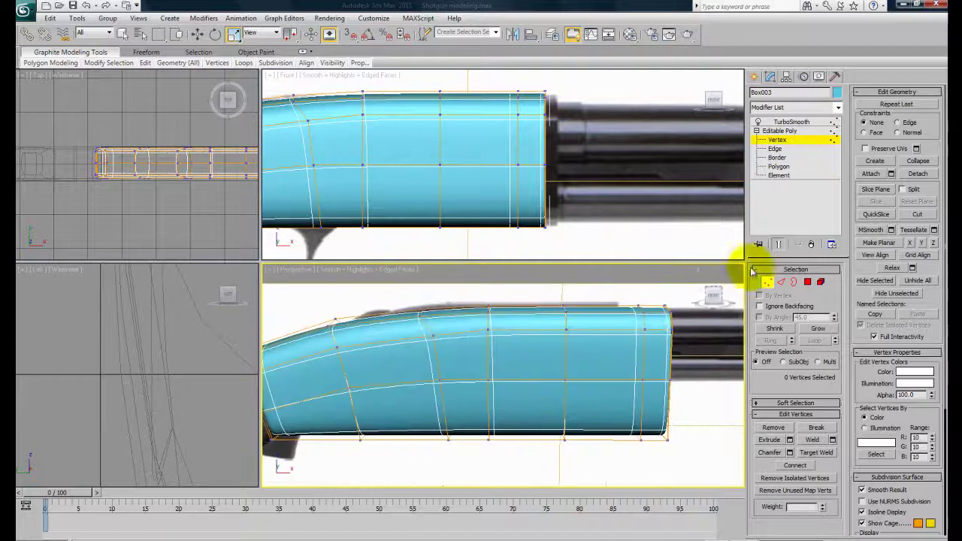
{"action": "left_click", "coordinate": [777, 245]}
{"action": "middle_click_drag", "start_coordinate": [633, 366], "coordinate": [526, 324], "text": "alt"}
{"action": "middle_click_drag", "start_coordinate": [601, 355], "coordinate": [571, 376], "text": "alt"}
Select the two side polygons covering the ejection port and compare them with the reference in see-through display.
{"action": "left_click", "coordinate": [593, 205]}
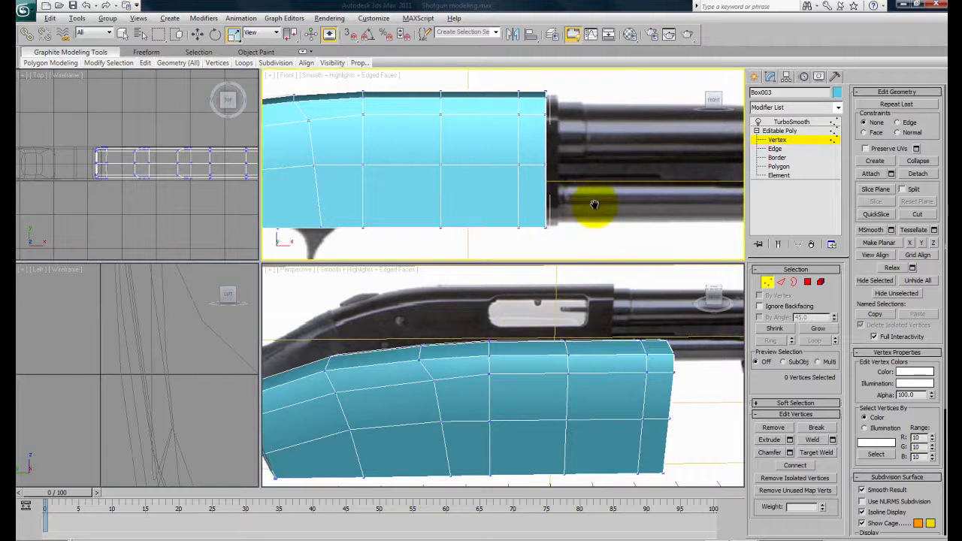
{"action": "key", "text": "alt+x"}
{"action": "middle_click_drag", "start_coordinate": [525, 198], "coordinate": [578, 211]}
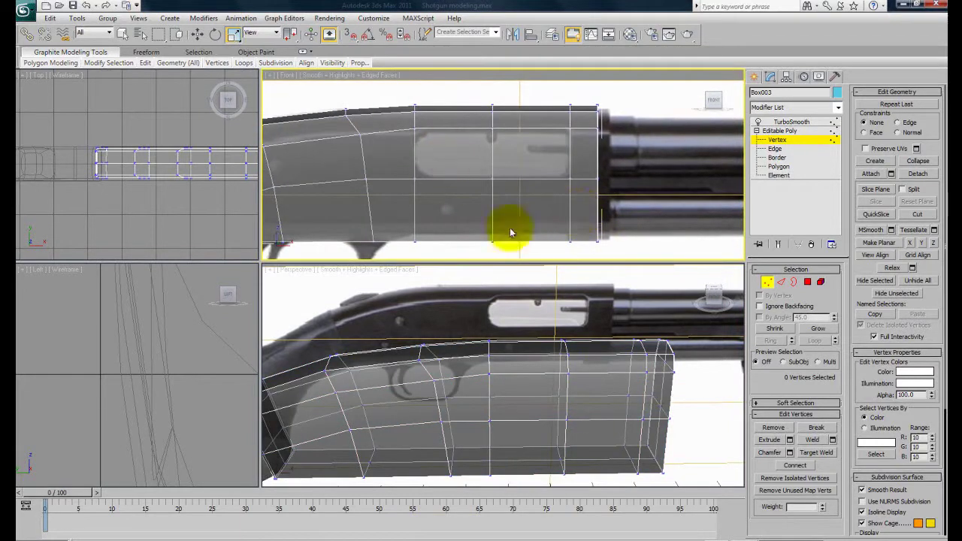
{"action": "left_click", "coordinate": [779, 166]}
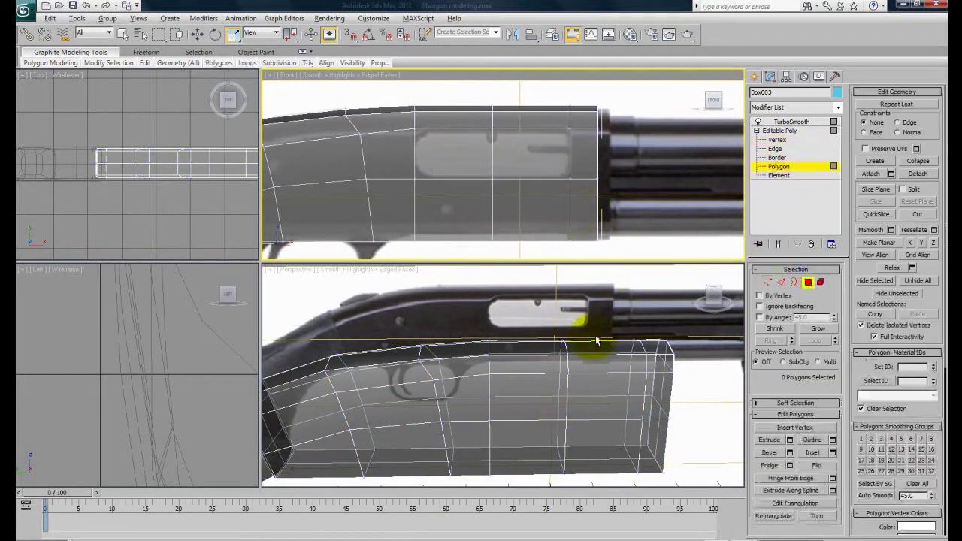
{"action": "key", "text": "alt+x"}
{"action": "left_click", "coordinate": [536, 390]}
{"action": "left_click", "coordinate": [584, 399], "text": "ctrl"}
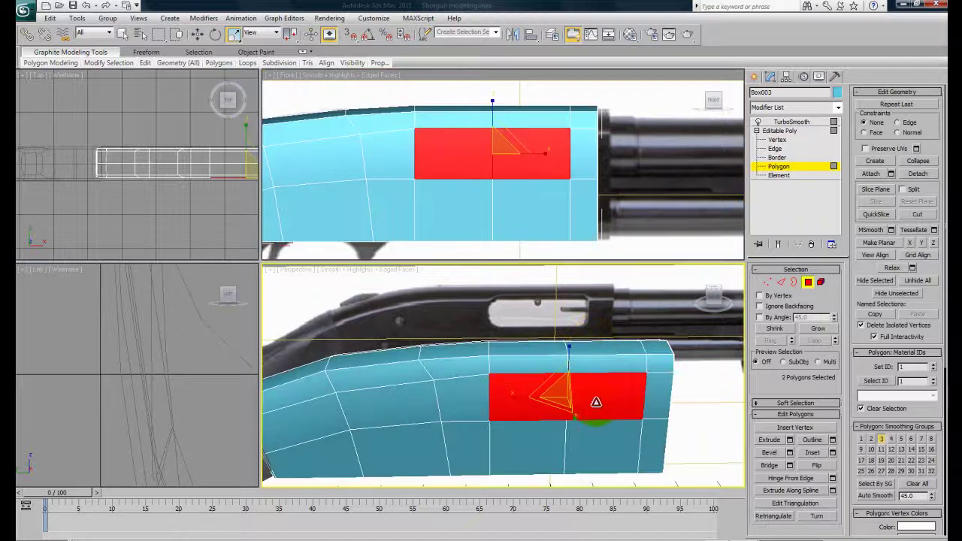
{"action": "key", "text": "alt+x"}
{"action": "mouse_move", "coordinate": [516, 200]}
{"action": "middle_mouse_down"}
{"action": "mouse_move", "coordinate": [519, 214]}
{"action": "mouse_move", "coordinate": [515, 193]}
{"action": "middle_mouse_up"}
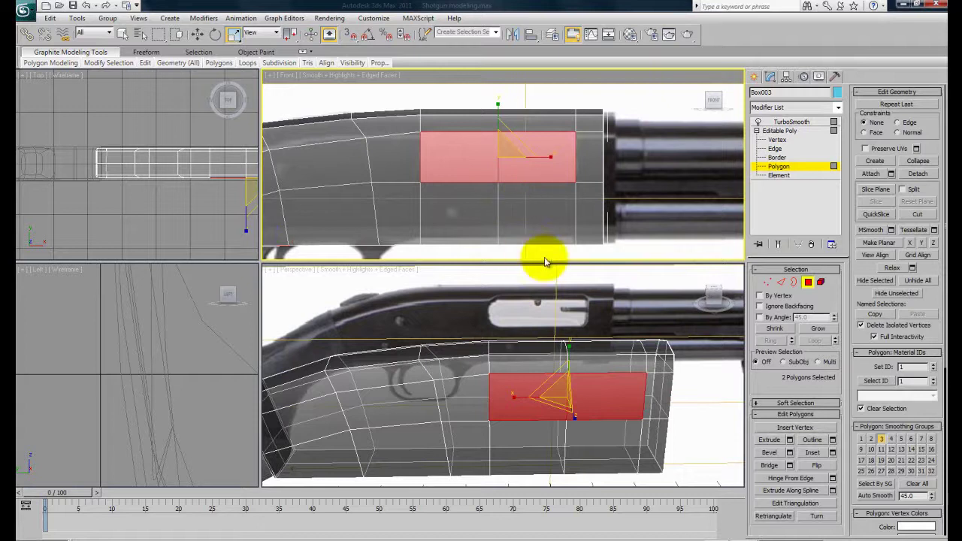
Inspect the selected ejection-port polygons and the receiver's open inside from several angles in wireframe and solid shading.
{"action": "middle_click_drag", "start_coordinate": [610, 437], "coordinate": [582, 411], "text": "alt"}
{"action": "scroll", "coordinate": [572, 418], "scroll_direction": "up", "scroll_amount": 3}
{"action": "key", "text": "F3"}
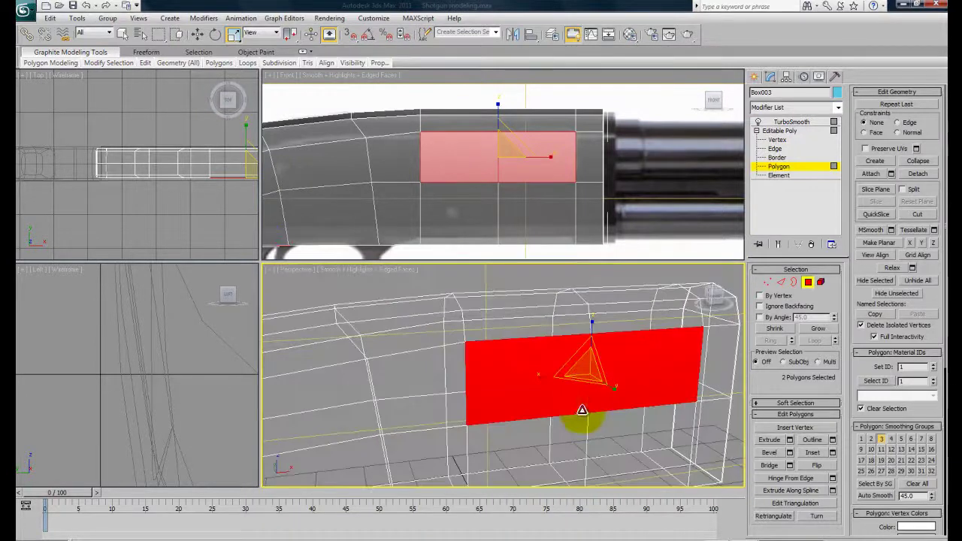
{"action": "key", "text": "F3"}
{"action": "key", "text": "alt+x"}
{"action": "middle_click_drag", "start_coordinate": [583, 414], "coordinate": [562, 371], "text": "alt"}
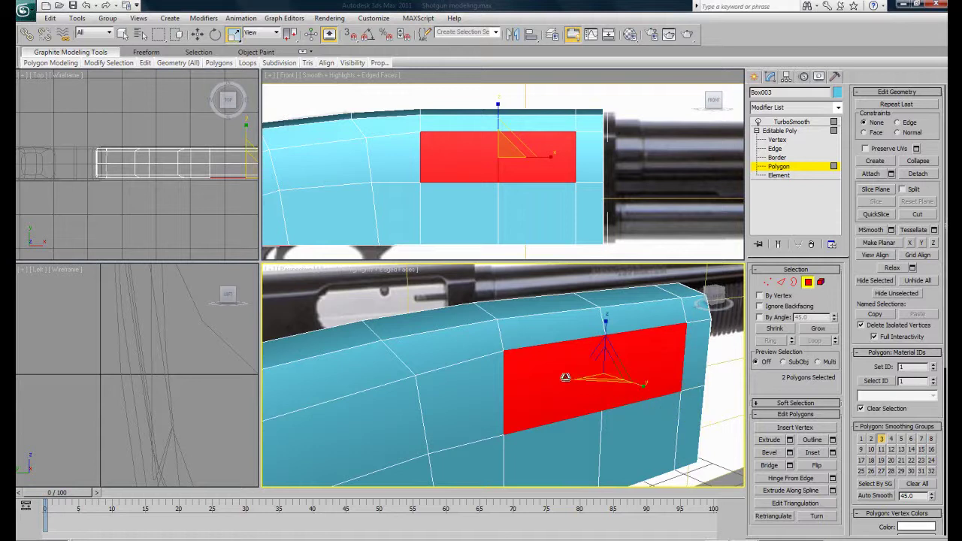
{"action": "middle_click_drag", "start_coordinate": [580, 390], "coordinate": [671, 392], "text": "alt"}
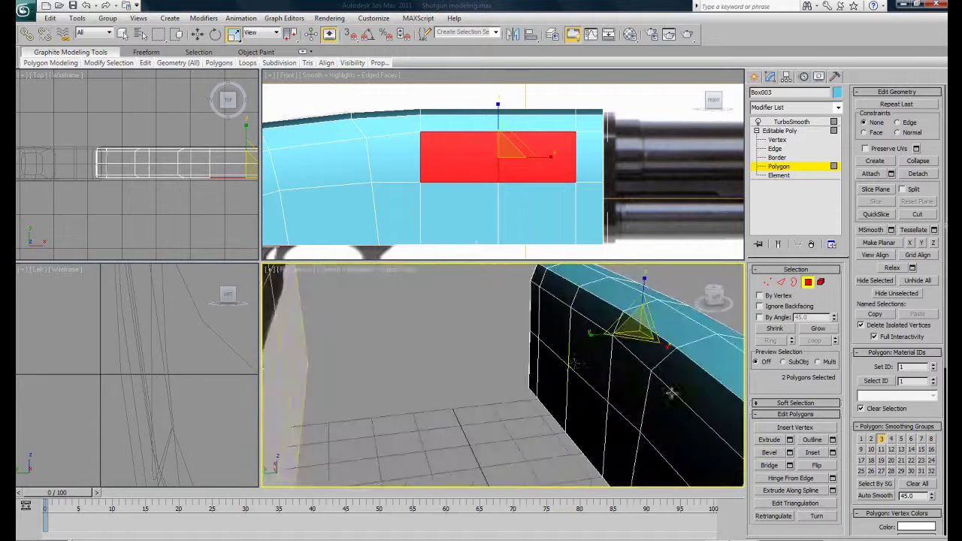
{"action": "middle_click_drag", "start_coordinate": [592, 357], "coordinate": [579, 390], "text": "alt"}
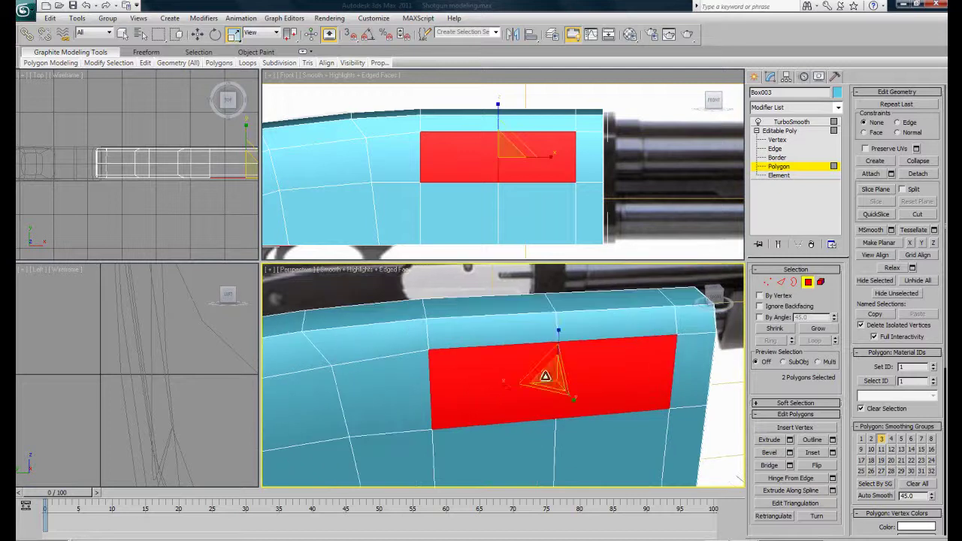
Extrude the two selected ejection-port polygons slightly inward with a height of -0.345, keeping Extrude active for another pass.
{"action": "left_click", "coordinate": [790, 441]}
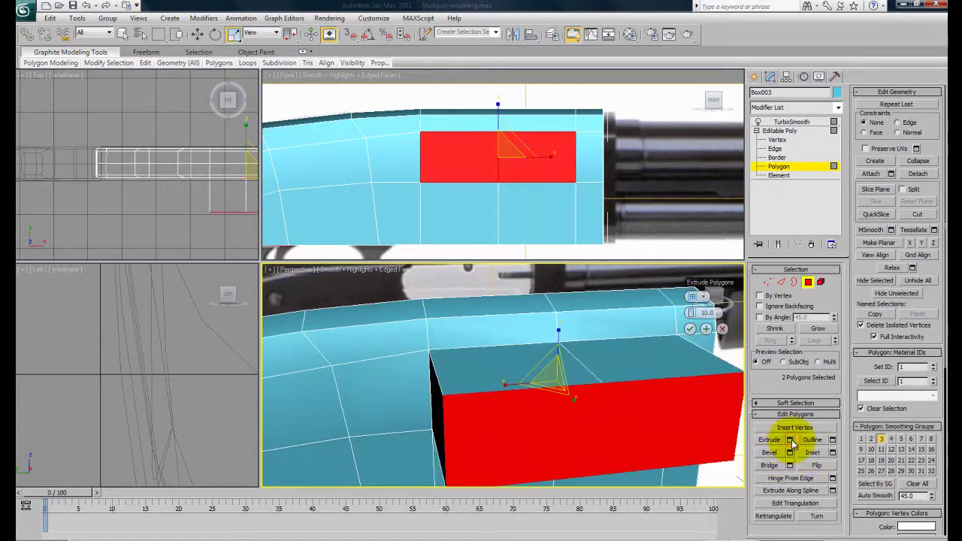
{"action": "left_click_drag", "start_coordinate": [694, 316], "coordinate": [660, 315]}
{"action": "mouse_move", "coordinate": [644, 410]}
{"action": "middle_mouse_down"}
{"action": "mouse_move", "coordinate": [620, 382]}
{"action": "mouse_move", "coordinate": [655, 406]}
{"action": "mouse_move", "coordinate": [641, 414]}
{"action": "middle_mouse_up"}
{"action": "scroll", "coordinate": [608, 388], "scroll_direction": "up", "scroll_amount": 3}
{"action": "scroll", "coordinate": [655, 405], "scroll_direction": "down", "scroll_amount": 3}
{"action": "scroll", "coordinate": [642, 414], "scroll_direction": "up", "scroll_amount": 4}
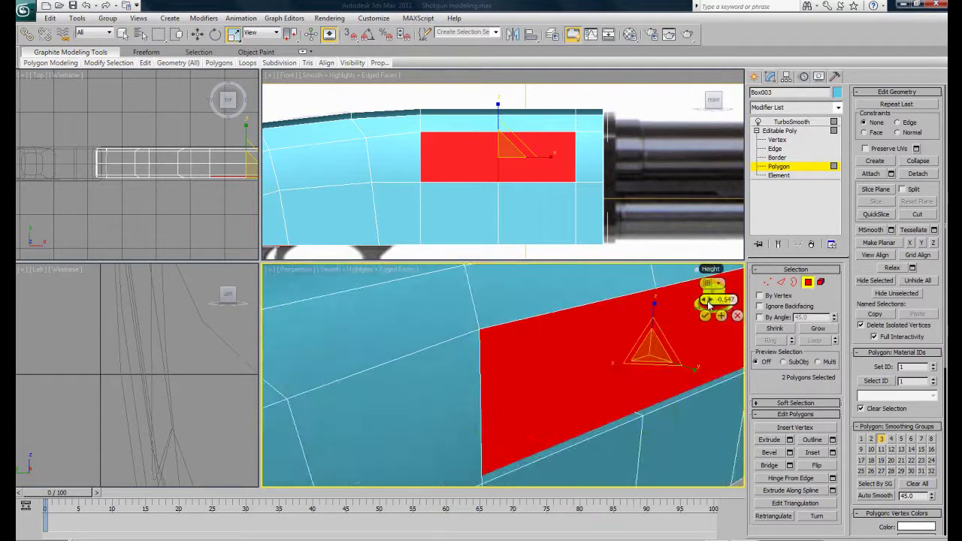
{"action": "left_click_drag", "start_coordinate": [707, 300], "coordinate": [707, 299]}
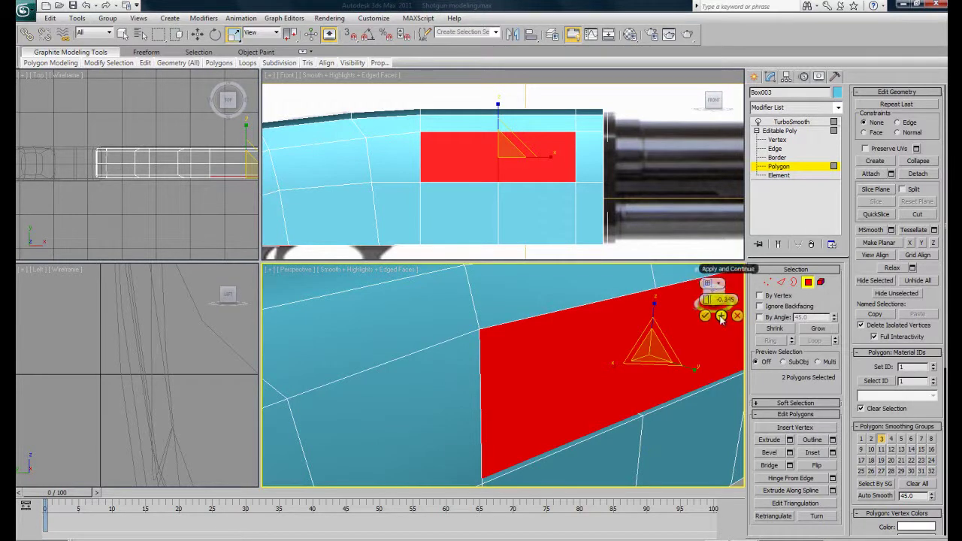
{"action": "left_click", "coordinate": [721, 316]}
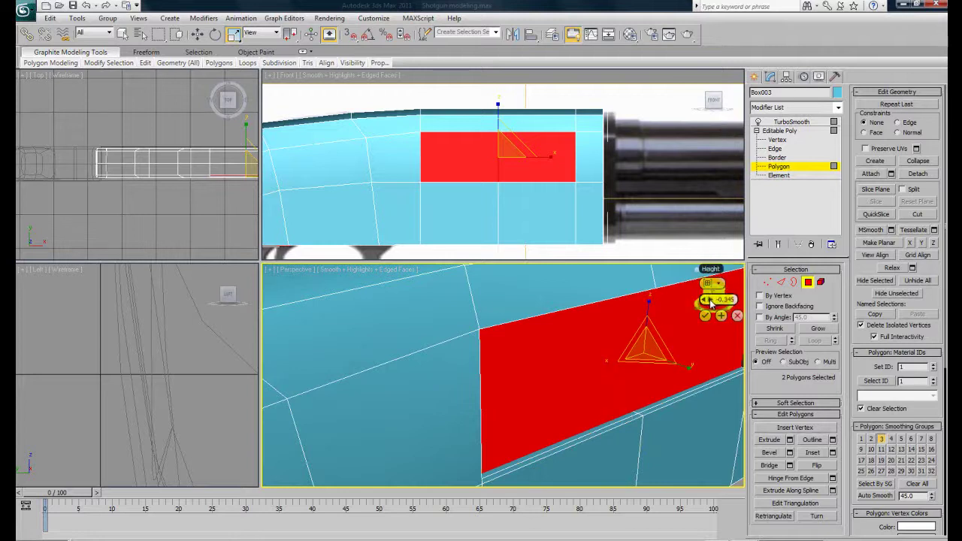
Extrude the port polygons further inward with a height of about -2.464, and delete them to open the port.
{"action": "left_click_drag", "start_coordinate": [707, 300], "coordinate": [701, 304]}
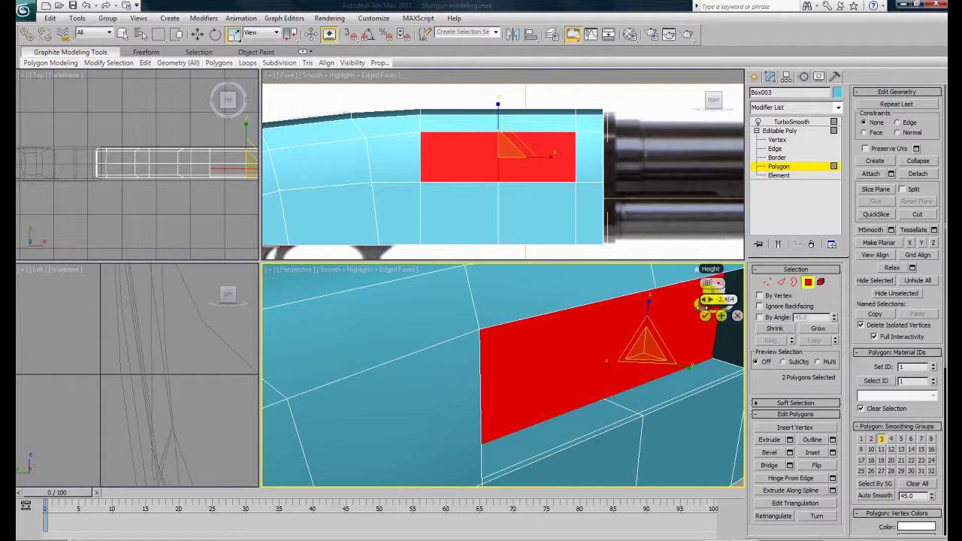
{"action": "left_click", "coordinate": [705, 316]}
{"action": "middle_click_drag", "start_coordinate": [619, 378], "coordinate": [601, 388], "text": "alt"}
{"action": "key", "text": "Delete"}
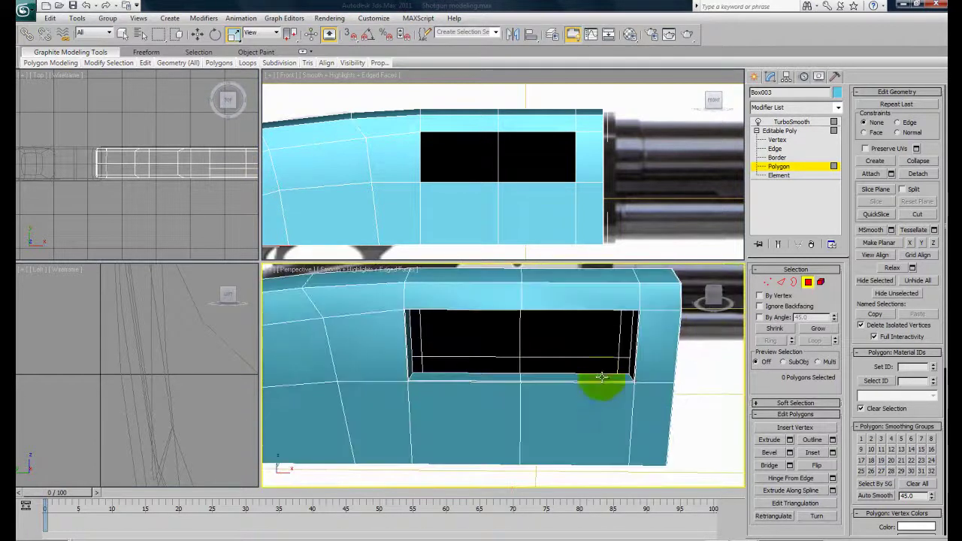
Examine the open ejection port on the smoothed receiver and compare its corner shapes with the reference image.
{"action": "left_click", "coordinate": [779, 245]}
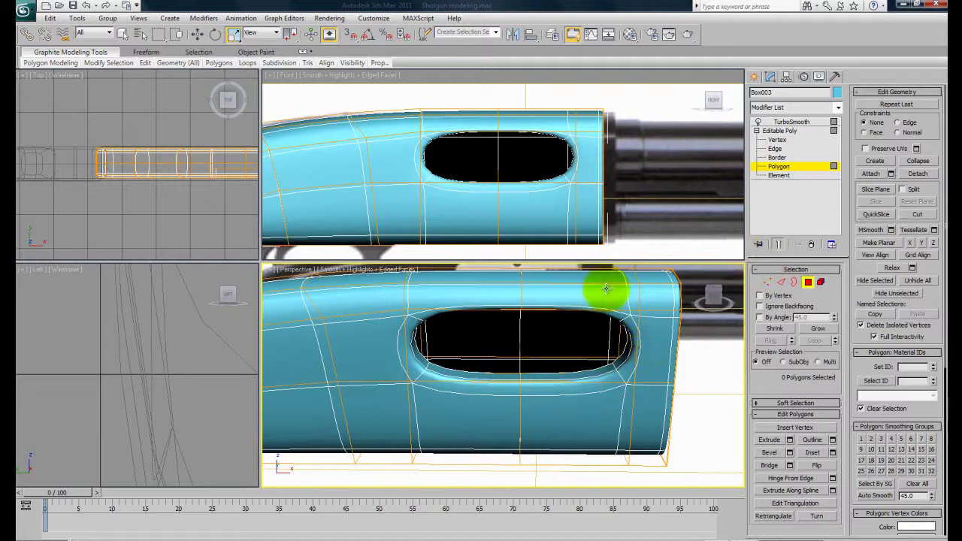
{"action": "middle_click_drag", "start_coordinate": [544, 196], "coordinate": [559, 192]}
{"action": "scroll", "coordinate": [559, 193], "scroll_direction": "down", "scroll_amount": 2}
{"action": "middle_click_drag", "start_coordinate": [564, 397], "coordinate": [616, 383], "text": "alt"}
{"action": "scroll", "coordinate": [582, 391], "scroll_direction": "down", "scroll_amount": 5}
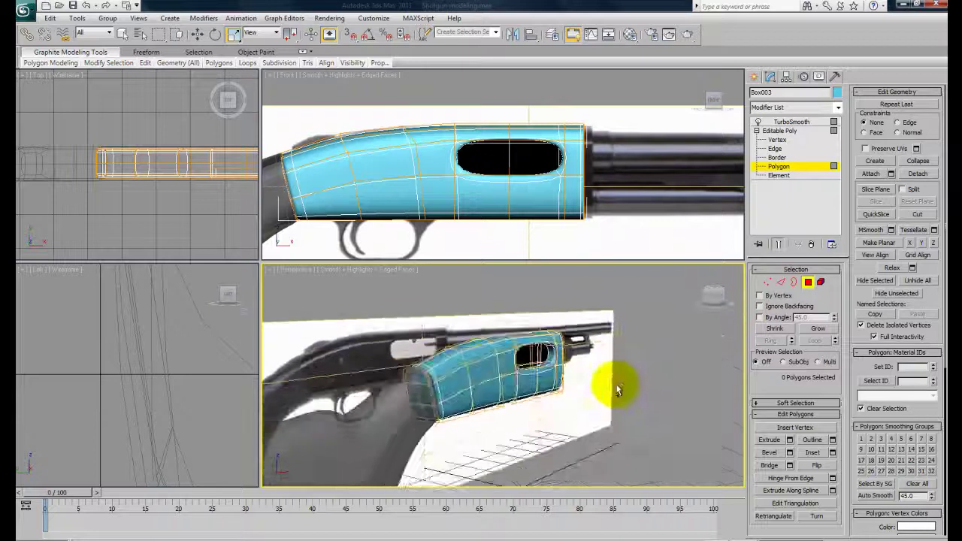
{"action": "scroll", "coordinate": [576, 389], "scroll_direction": "up", "scroll_amount": 5}
{"action": "scroll", "coordinate": [533, 388], "scroll_direction": "down", "scroll_amount": 3}
{"action": "middle_click_drag", "start_coordinate": [535, 391], "coordinate": [563, 378], "text": "alt"}
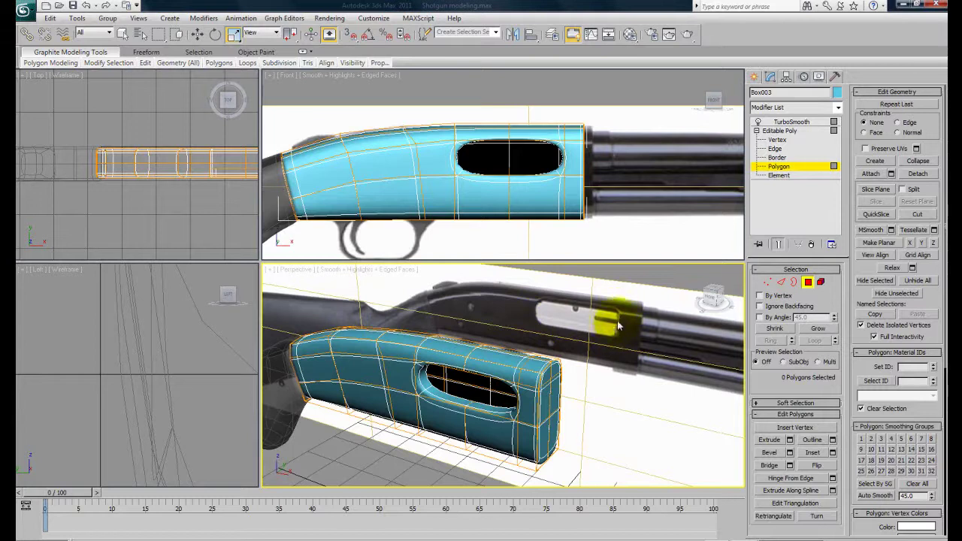
{"action": "middle_click_drag", "start_coordinate": [590, 383], "coordinate": [614, 365], "text": "alt"}
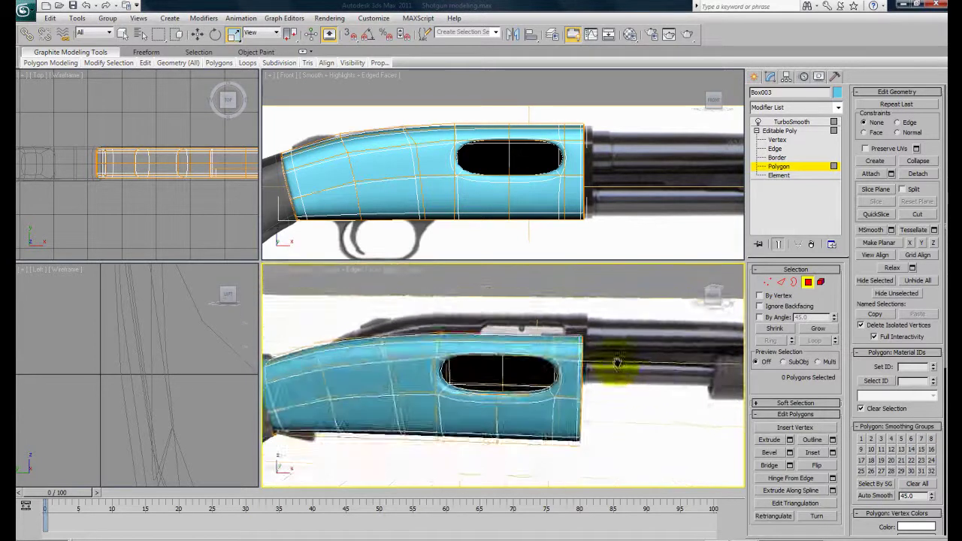
{"action": "scroll", "coordinate": [586, 370], "scroll_direction": "up", "scroll_amount": 3}
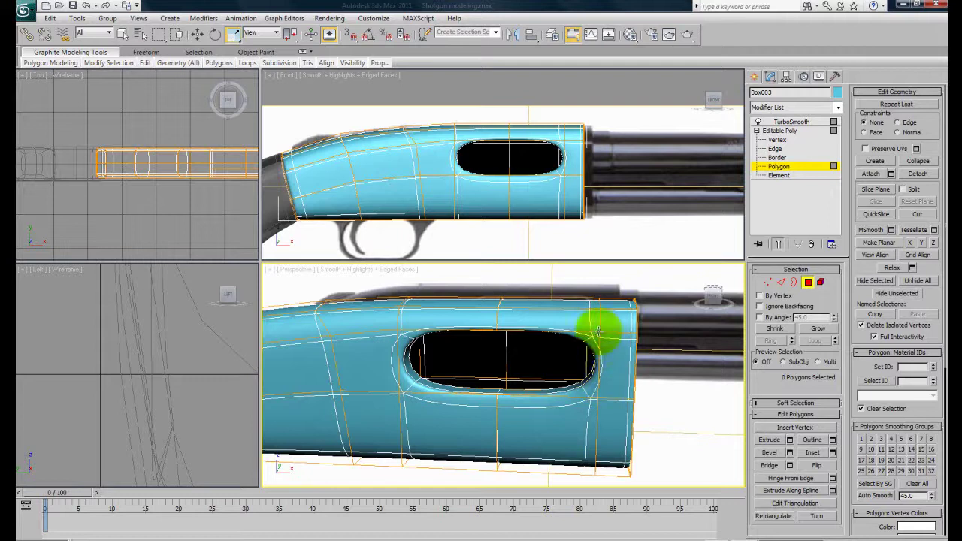
{"action": "middle_click_drag", "start_coordinate": [593, 398], "coordinate": [590, 392], "text": "alt"}
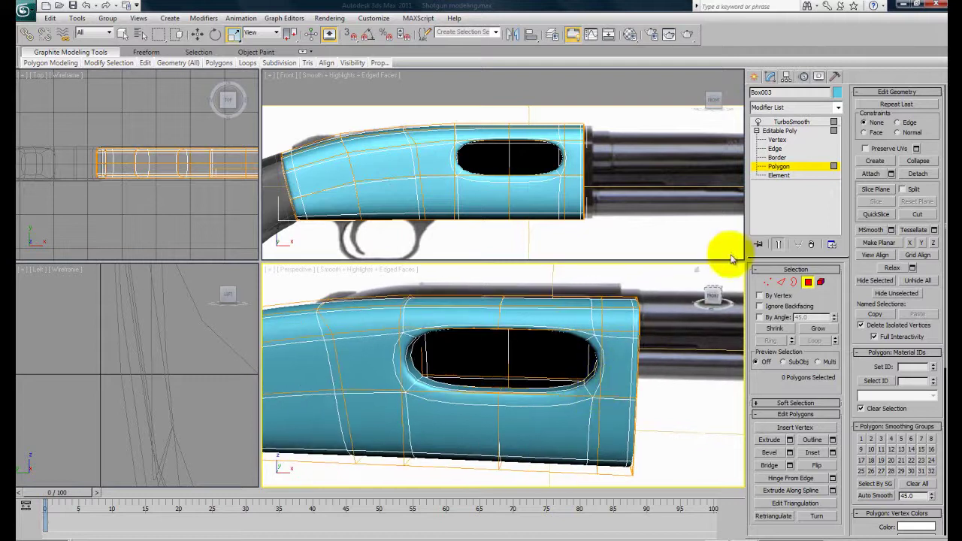
Set the receiver's TurboSmooth iterations to 3 and return to the unsmoothed cage at edge level.
{"action": "left_click", "coordinate": [791, 121]}
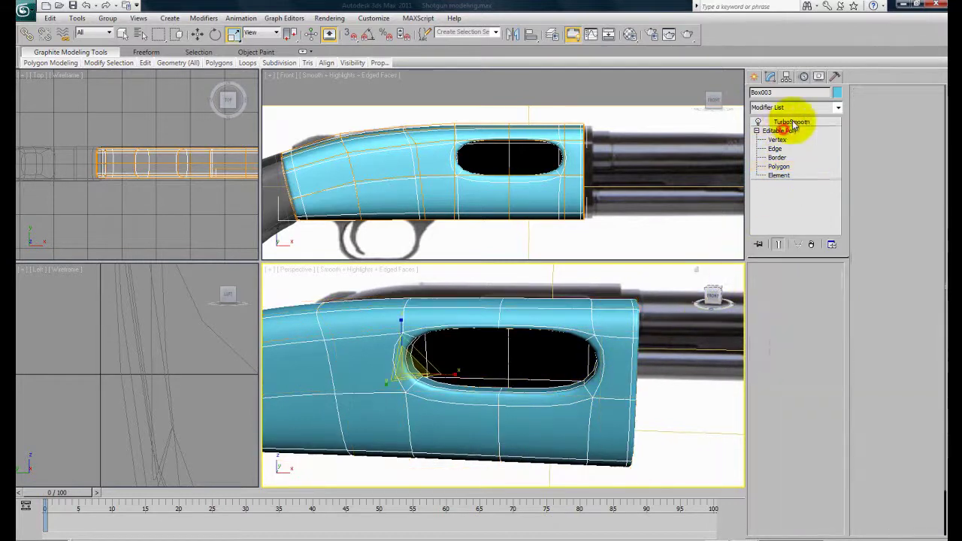
{"action": "left_click", "coordinate": [832, 287]}
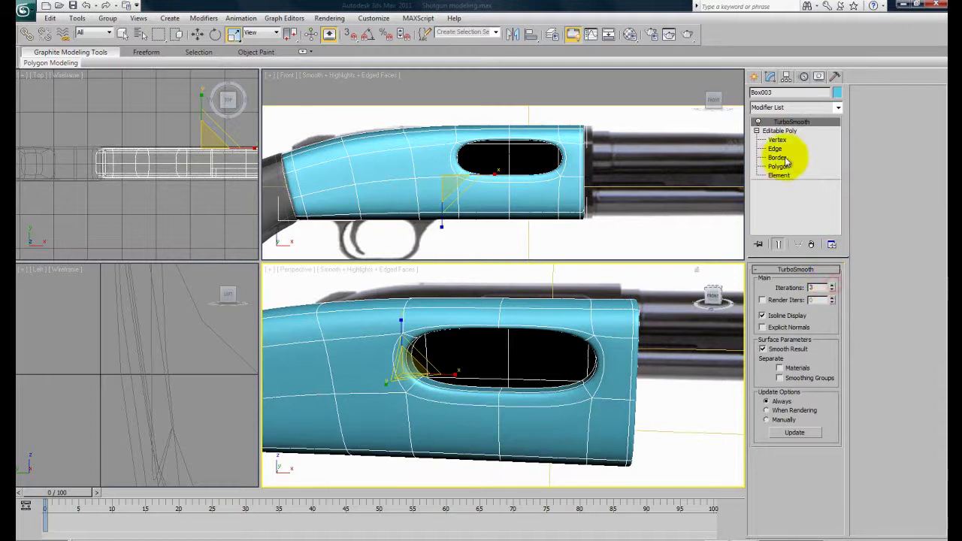
{"action": "left_click", "coordinate": [779, 132]}
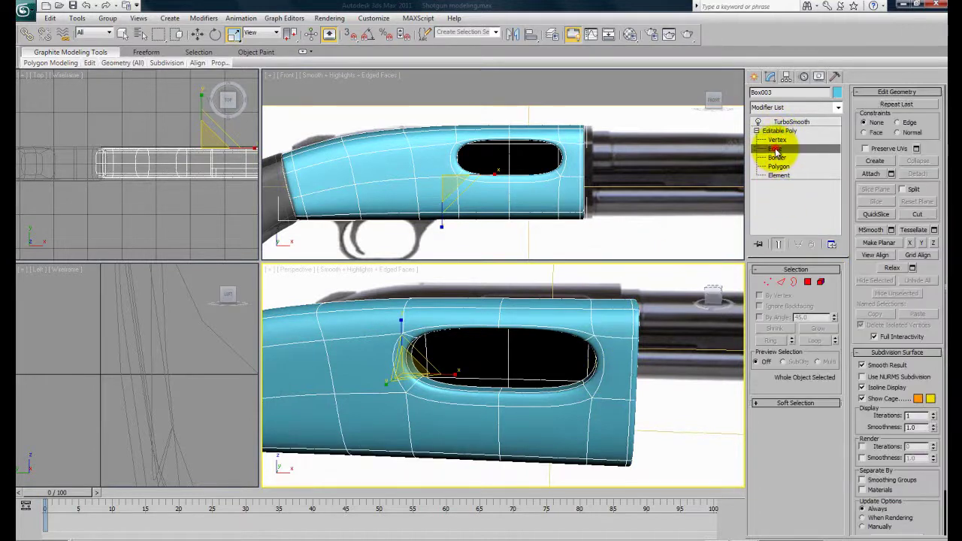
{"action": "left_click", "coordinate": [776, 149]}
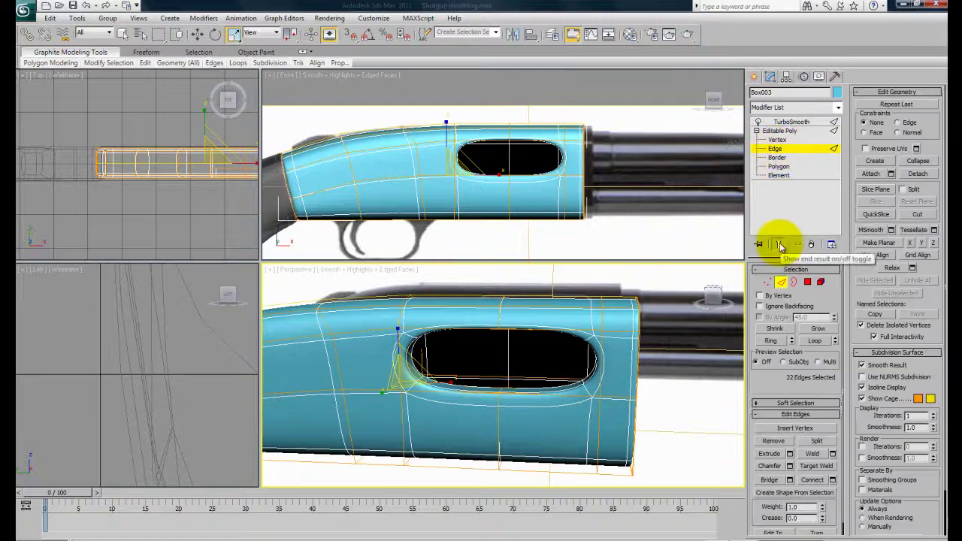
{"action": "left_click", "coordinate": [780, 246]}
Connect the lengthwise edges in the port's front half with one segment, pinch 0, slid close against the port's front end.
{"action": "middle_click_drag", "start_coordinate": [536, 200], "coordinate": [521, 211]}
{"action": "scroll", "coordinate": [531, 208], "scroll_direction": "up", "scroll_amount": 2}
{"action": "middle_click_drag", "start_coordinate": [575, 196], "coordinate": [565, 168]}
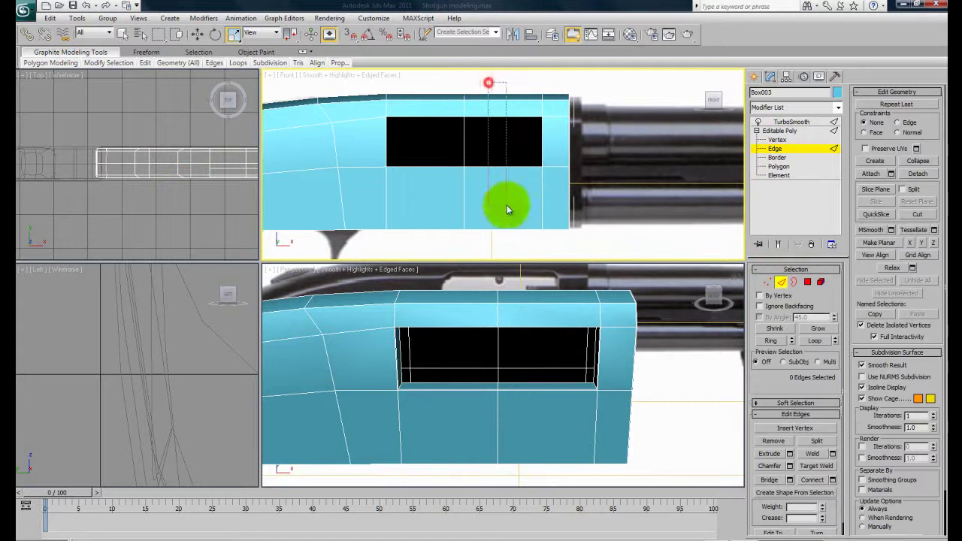
{"action": "left_click_drag", "start_coordinate": [522, 254], "coordinate": [522, 252]}
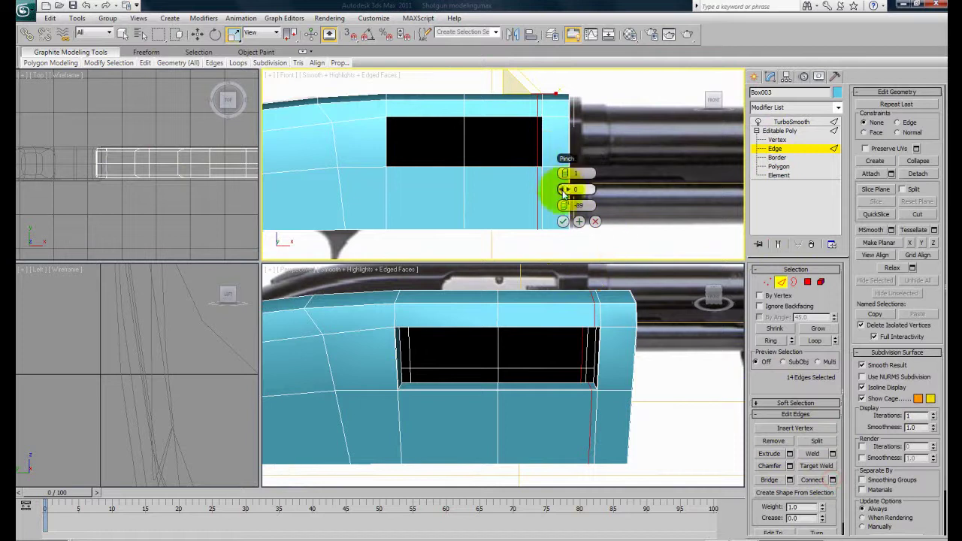
{"action": "left_click_drag", "start_coordinate": [565, 211], "coordinate": [554, 206]}
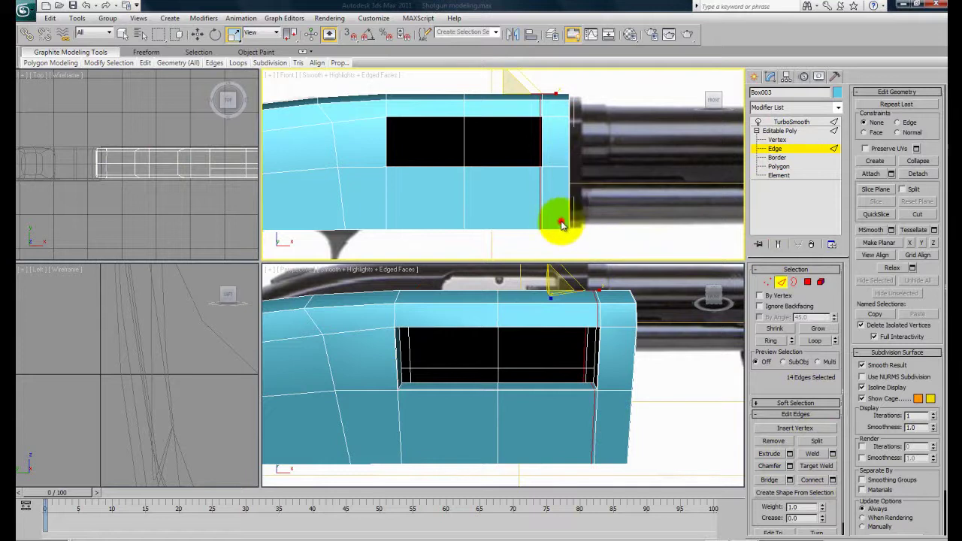
{"action": "left_click", "coordinate": [561, 224]}
Show the smoothed end result and test-render the receiver's ejection port in perspective from two viewpoints.
{"action": "left_click", "coordinate": [779, 245]}
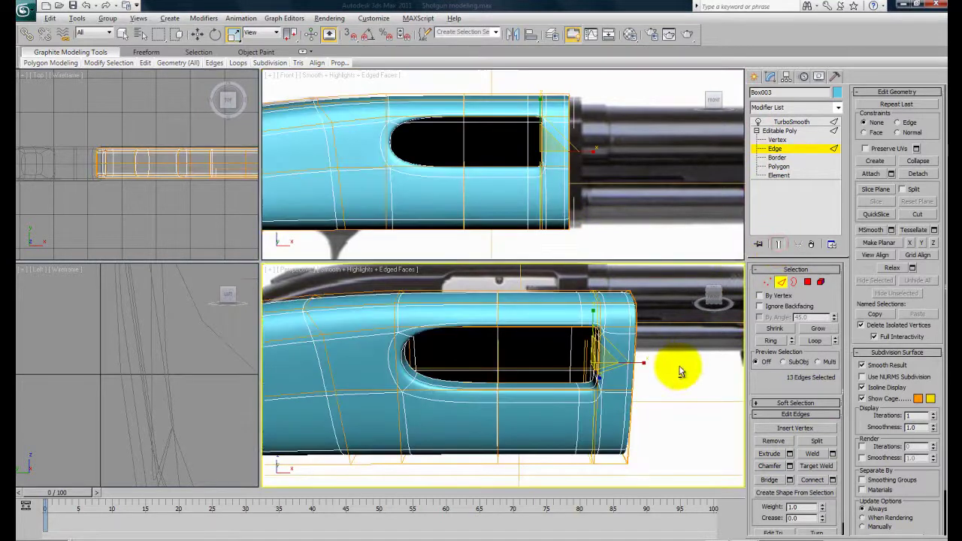
{"action": "right_click", "coordinate": [685, 362]}
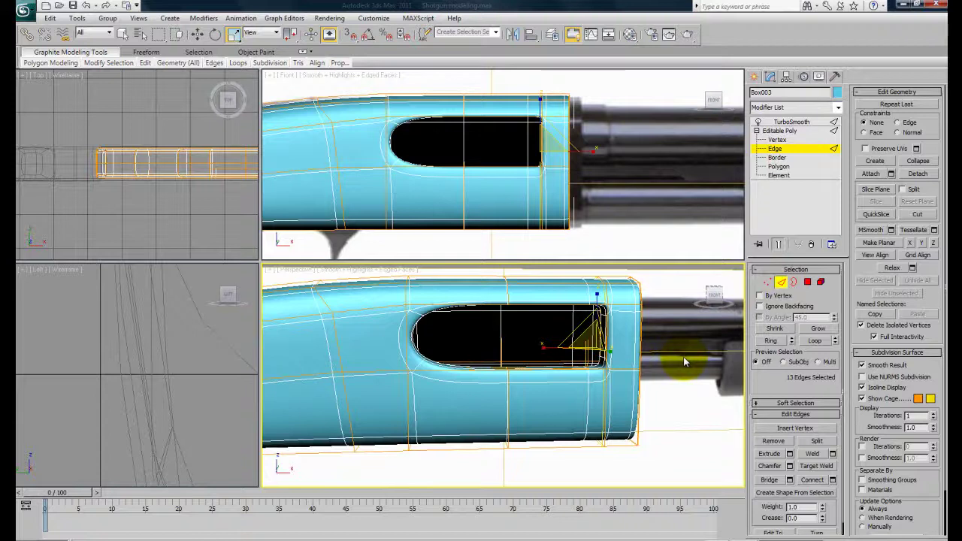
{"action": "key", "text": "shift+q"}
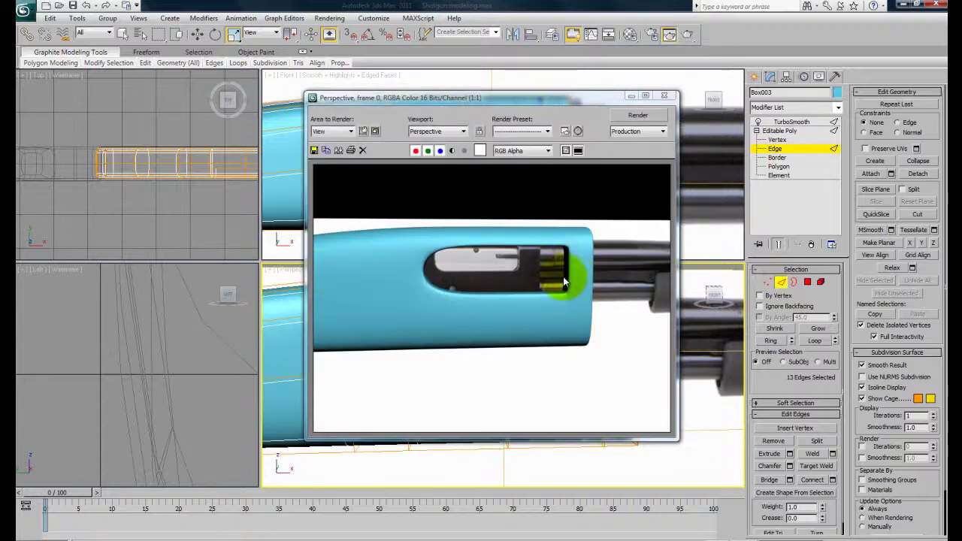
{"action": "left_click", "coordinate": [664, 96]}
{"action": "middle_click_drag", "start_coordinate": [608, 323], "coordinate": [628, 346], "text": "alt"}
{"action": "middle_click_drag", "start_coordinate": [686, 383], "coordinate": [612, 393], "text": "alt"}
{"action": "key", "text": "shift+q"}
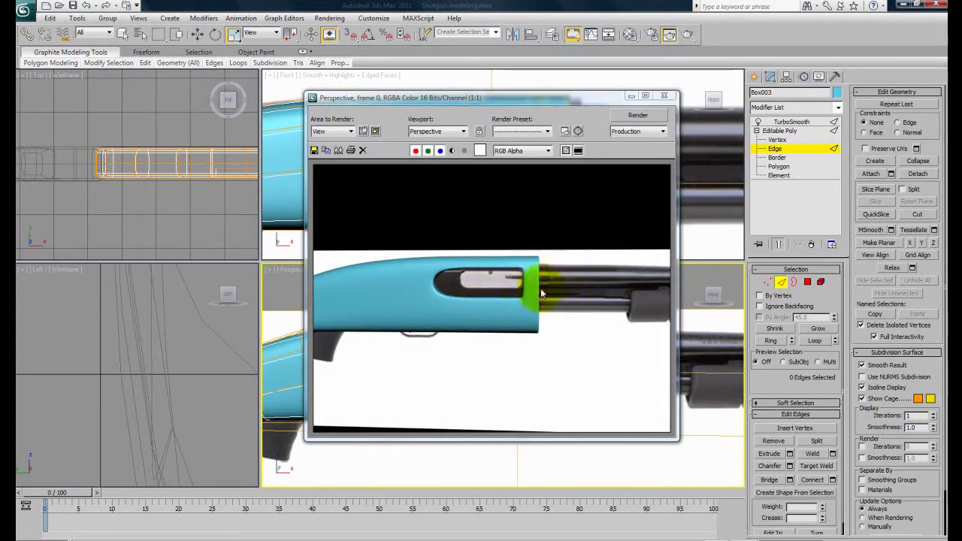
{"action": "left_click", "coordinate": [664, 98]}
Inspect the receiver from its front end and side, and render a closer perspective view of the ejection port.
{"action": "middle_click_drag", "start_coordinate": [595, 388], "coordinate": [470, 368], "text": "alt"}
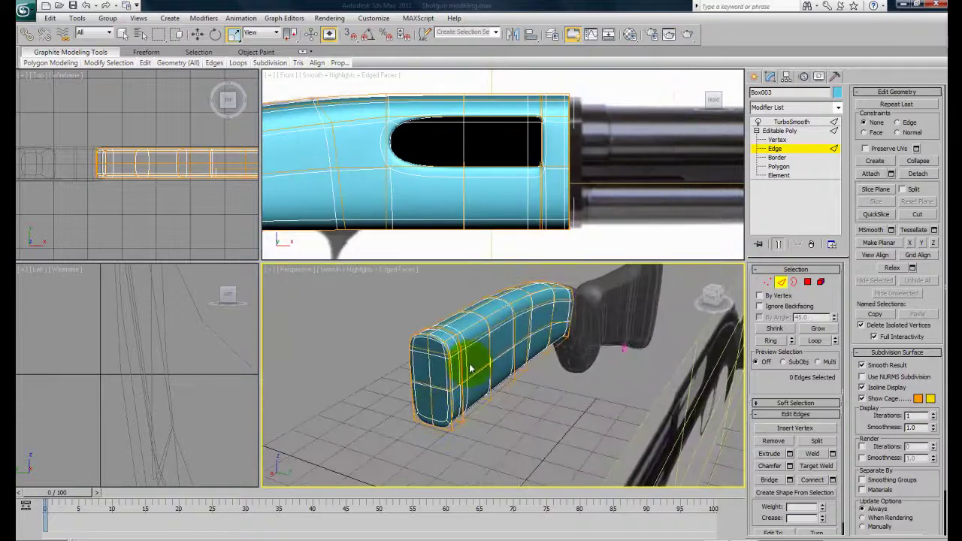
{"action": "middle_click_drag", "start_coordinate": [487, 336], "coordinate": [515, 333], "text": "alt"}
{"action": "middle_click_drag", "start_coordinate": [619, 367], "coordinate": [591, 350], "text": "alt"}
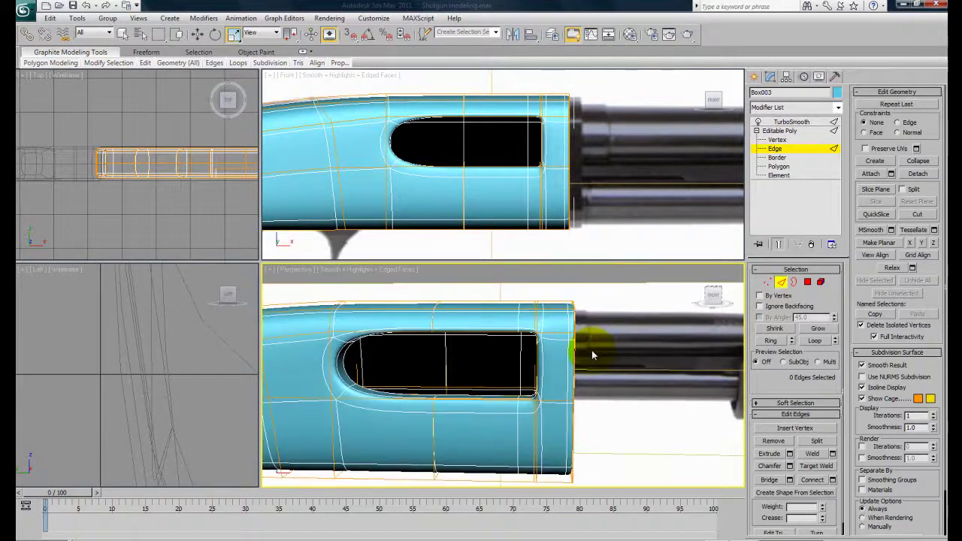
{"action": "key", "text": "shift+q"}
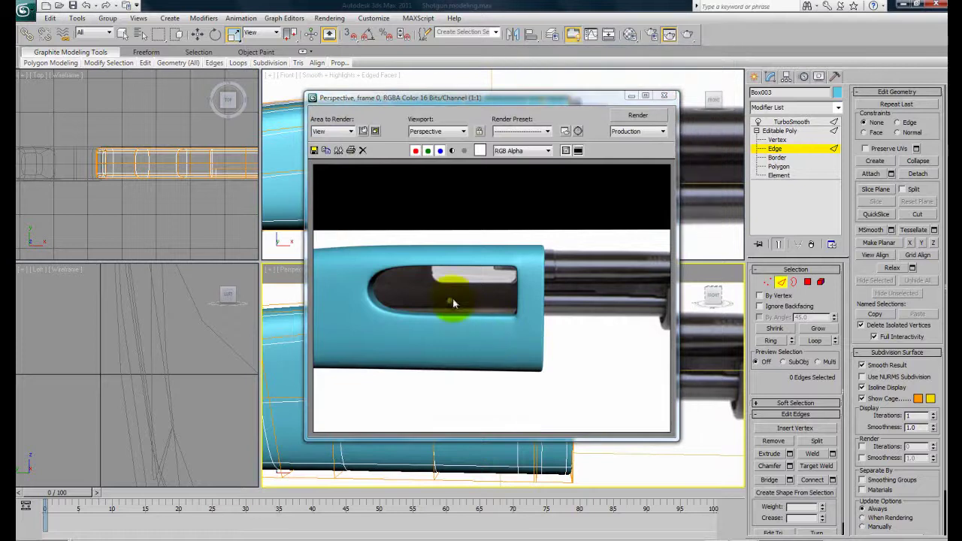
{"action": "left_click", "coordinate": [663, 95]}
{"action": "middle_click_drag", "start_coordinate": [460, 380], "coordinate": [474, 364], "text": "alt"}
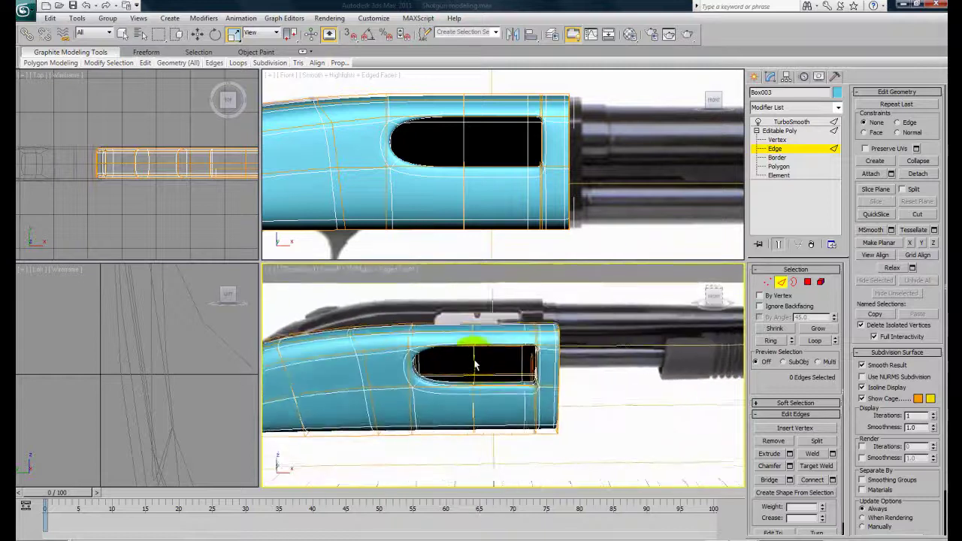
{"action": "scroll", "coordinate": [473, 365], "scroll_direction": "up", "scroll_amount": 2}
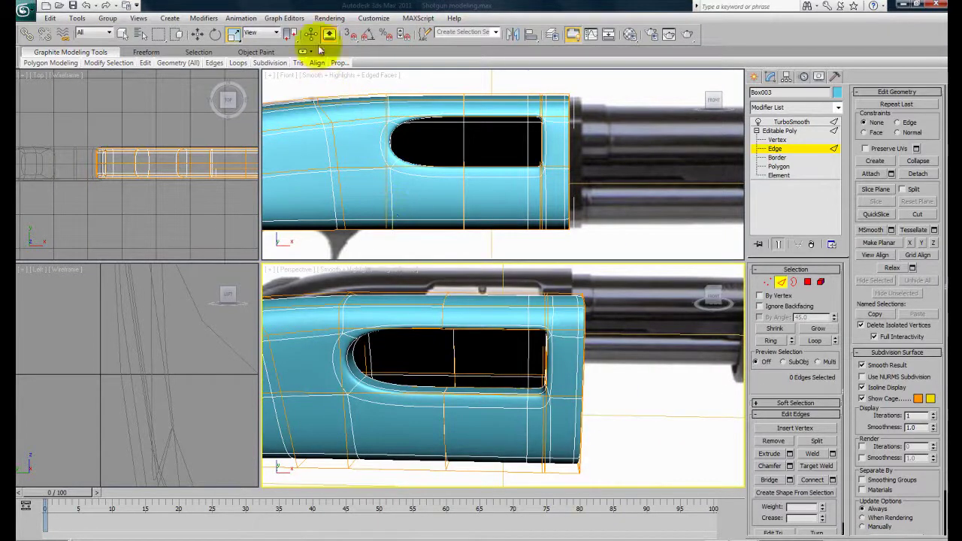
Enable Force 2-Sided in the render setup and render the perspective view to check the port's inside.
{"action": "left_click", "coordinate": [331, 19]}
{"action": "left_click", "coordinate": [347, 44]}
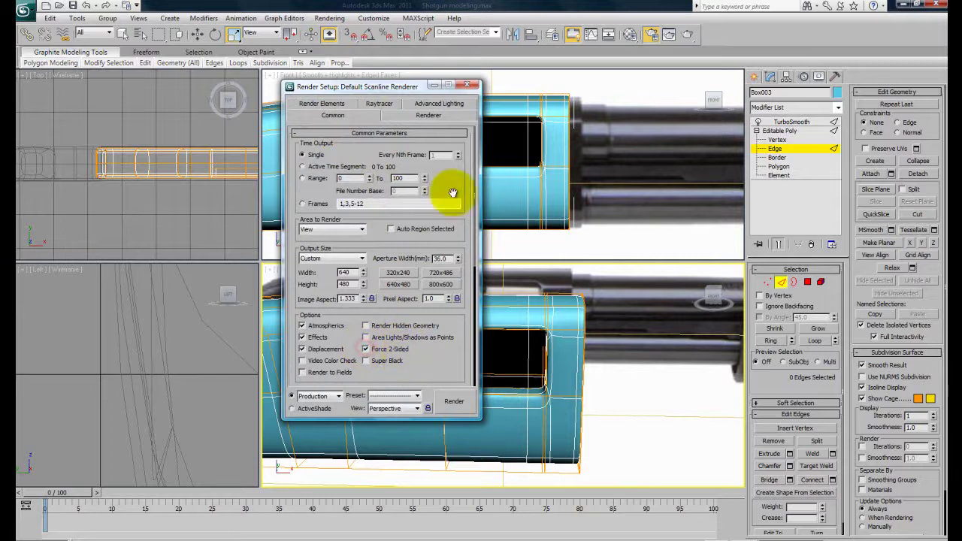
{"action": "left_click", "coordinate": [466, 85]}
{"action": "middle_click_drag", "start_coordinate": [562, 382], "coordinate": [559, 387], "text": "alt"}
{"action": "key", "text": "shift+q"}
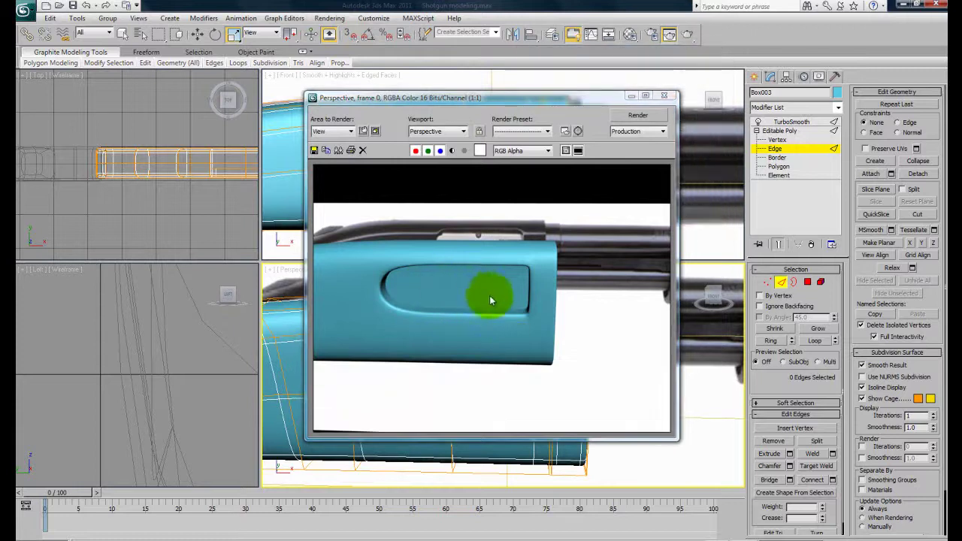
{"action": "left_click", "coordinate": [664, 98]}
Turn on see-through display and move the four vertices at the port's upper rear corner rearward to match the reference.
{"action": "mouse_move", "coordinate": [563, 386]}
{"action": "middle_mouse_down", "text": "alt"}
{"action": "mouse_move", "coordinate": [516, 383]}
{"action": "mouse_move", "coordinate": [567, 386]}
{"action": "middle_mouse_up", "text": "alt"}
{"action": "scroll", "coordinate": [562, 382], "scroll_direction": "down", "scroll_amount": 5}
{"action": "scroll", "coordinate": [567, 386], "scroll_direction": "up", "scroll_amount": 3}
{"action": "mouse_move", "coordinate": [492, 198]}
{"action": "middle_mouse_down"}
{"action": "mouse_move", "coordinate": [528, 200]}
{"action": "mouse_move", "coordinate": [484, 203]}
{"action": "middle_mouse_up"}
{"action": "key", "text": "alt+x"}
{"action": "scroll", "coordinate": [509, 205], "scroll_direction": "up", "scroll_amount": 4}
{"action": "left_click", "coordinate": [773, 143]}
{"action": "middle_click_drag", "start_coordinate": [467, 167], "coordinate": [495, 173]}
{"action": "left_click_drag", "start_coordinate": [389, 95], "coordinate": [452, 149]}
{"action": "key", "text": "w"}
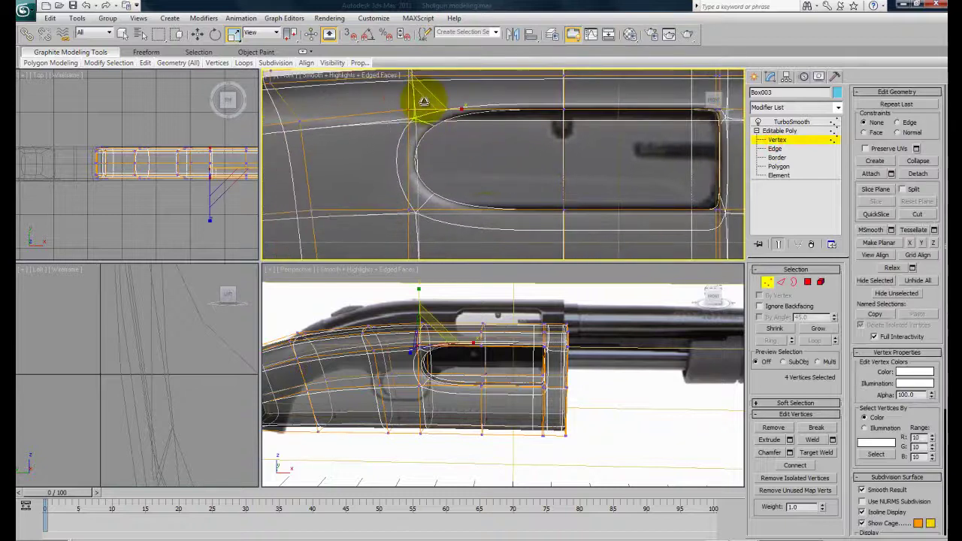
{"action": "left_click_drag", "start_coordinate": [424, 95], "coordinate": [412, 100]}
Move the four vertices at the port's lower rear corner rearward to match the reference outline.
{"action": "middle_click_drag", "start_coordinate": [451, 169], "coordinate": [458, 157]}
{"action": "left_click_drag", "start_coordinate": [378, 179], "coordinate": [473, 228]}
{"action": "left_click_drag", "start_coordinate": [432, 183], "coordinate": [418, 183]}
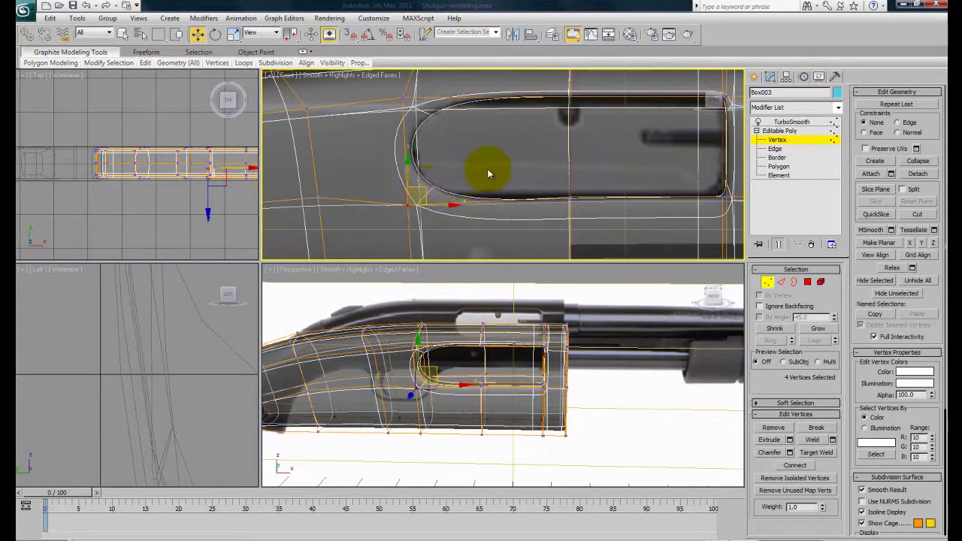
Nudge the port's lower middle and lower rear corner vertices vertically onto the reference outline, and clear the selection.
{"action": "scroll", "coordinate": [517, 211], "scroll_direction": "down", "scroll_amount": 2}
{"action": "left_click_drag", "start_coordinate": [556, 196], "coordinate": [550, 158]}
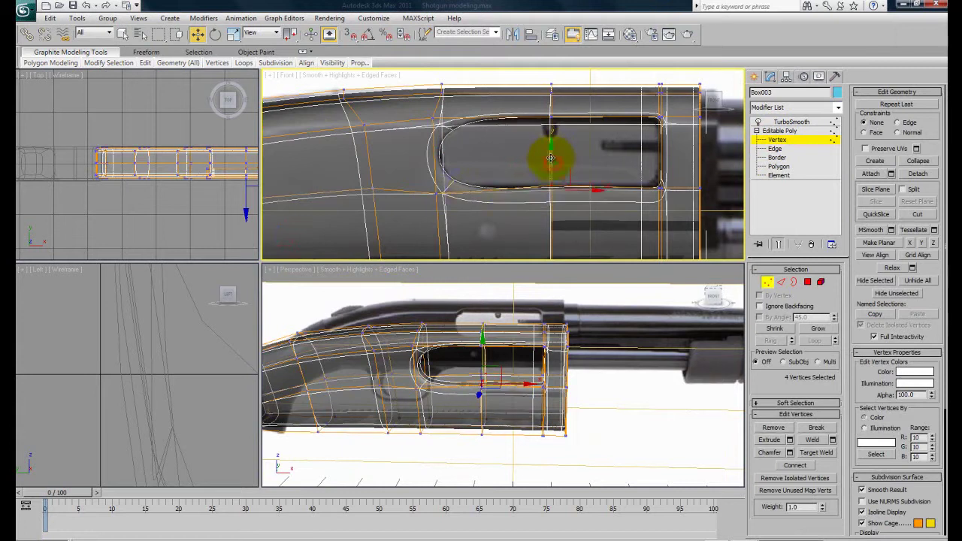
{"action": "left_click_drag", "start_coordinate": [460, 208], "coordinate": [447, 175]}
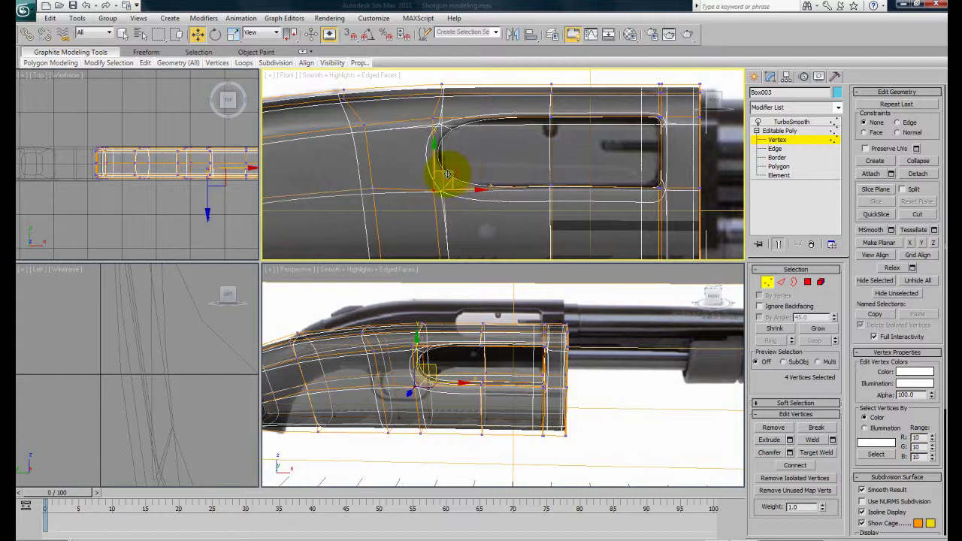
{"action": "left_click", "coordinate": [486, 164]}
Return to the TurboSmooth level and check the see-through receiver against the reference in perspective.
{"action": "scroll", "coordinate": [583, 381], "scroll_direction": "down", "scroll_amount": 3}
{"action": "middle_click_drag", "start_coordinate": [586, 386], "coordinate": [586, 368], "text": "alt"}
{"action": "left_click", "coordinate": [783, 122]}
{"action": "middle_click_drag", "start_coordinate": [533, 394], "coordinate": [557, 387], "text": "alt"}
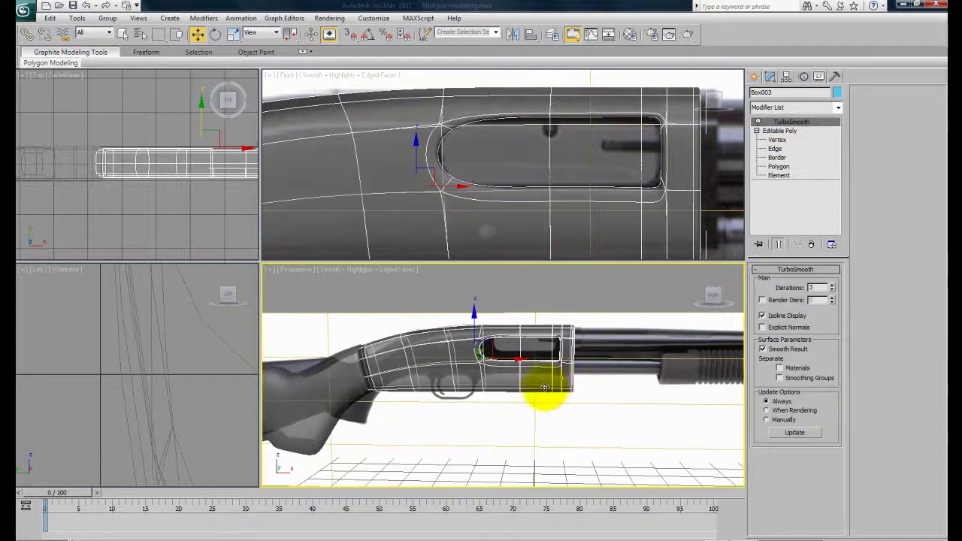
Turn off the receiver's see-through display and examine its ejection port against the reference from several angles.
{"action": "left_click", "coordinate": [553, 419]}
{"action": "middle_click_drag", "start_coordinate": [547, 412], "coordinate": [511, 406], "text": "alt"}
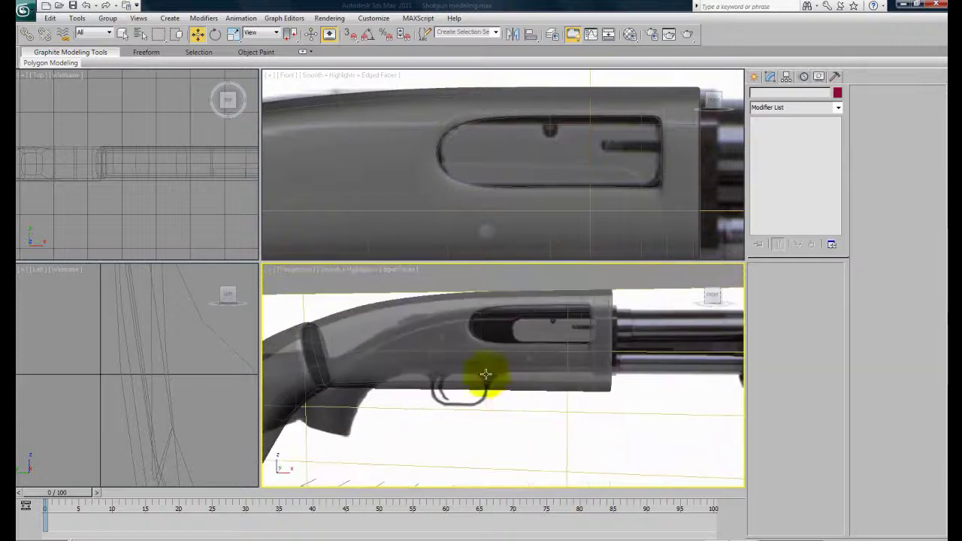
{"action": "left_click", "coordinate": [446, 363]}
{"action": "mouse_move", "coordinate": [447, 359]}
{"action": "middle_mouse_down", "text": "alt"}
{"action": "mouse_move", "coordinate": [489, 382]}
{"action": "mouse_move", "coordinate": [468, 407]}
{"action": "mouse_move", "coordinate": [535, 409]}
{"action": "mouse_move", "coordinate": [509, 412]}
{"action": "middle_mouse_up", "text": "alt"}
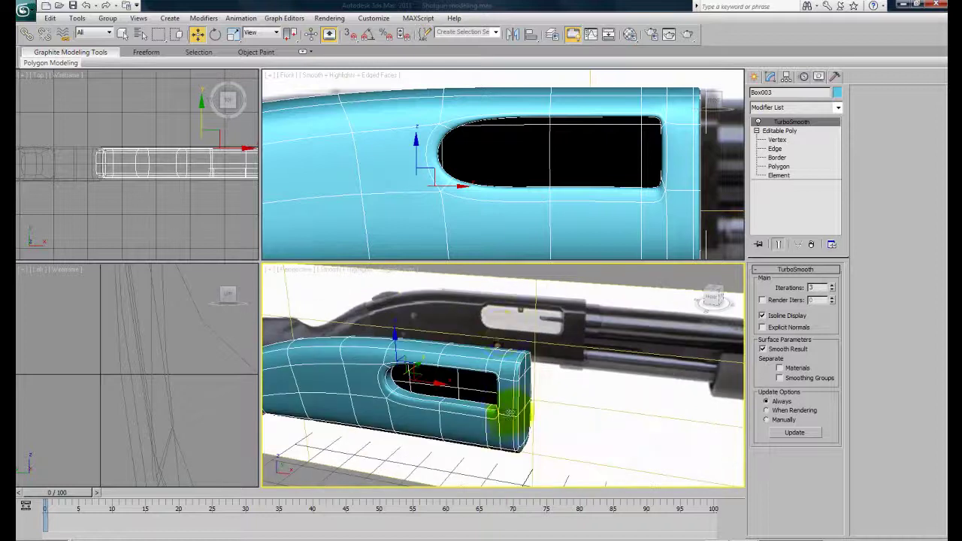
{"action": "middle_click_drag", "start_coordinate": [517, 321], "coordinate": [509, 336], "text": "alt"}
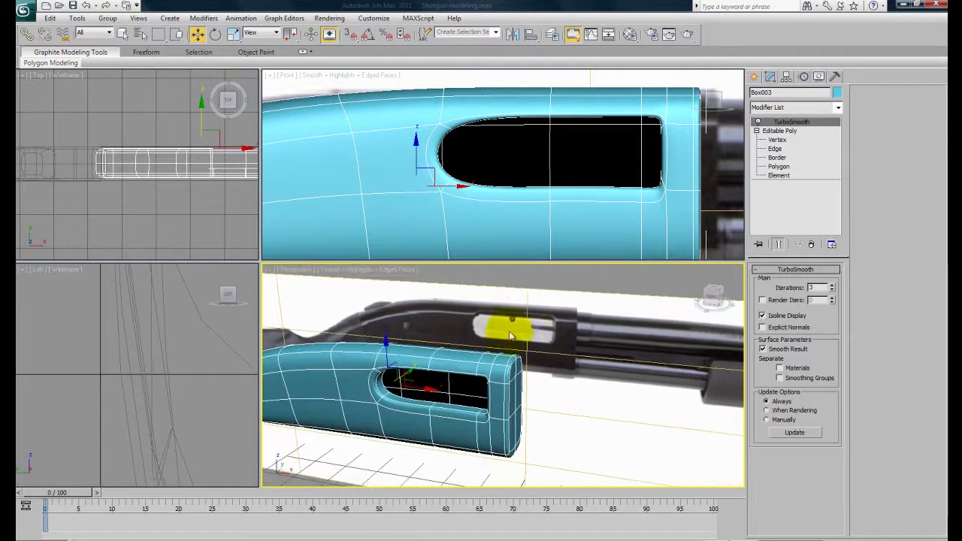
{"action": "middle_click_drag", "start_coordinate": [530, 389], "coordinate": [569, 399], "text": "alt"}
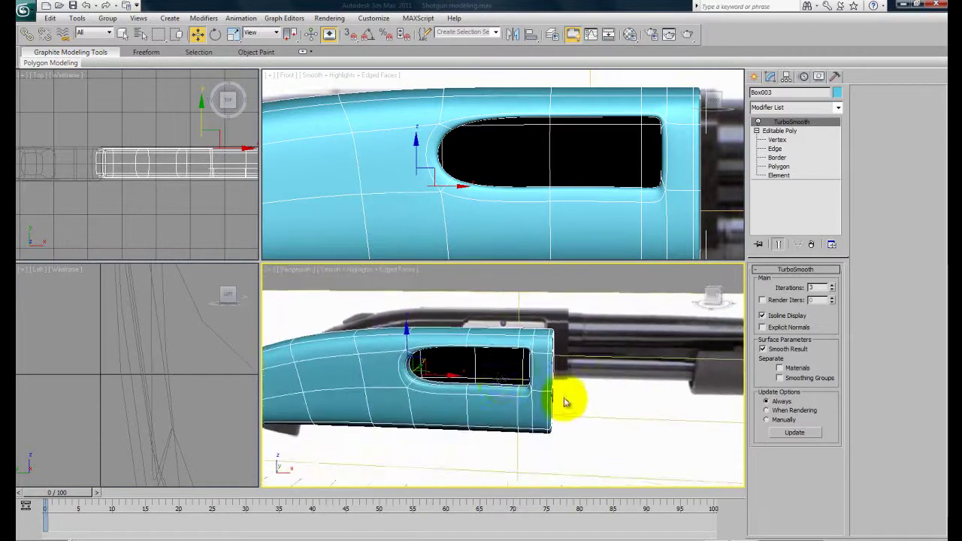
Draw a box about 8.1 long and 25.6 wide over the barrel in the front view, just ahead of the receiver.
{"action": "left_click", "coordinate": [754, 77]}
{"action": "left_click", "coordinate": [773, 149]}
{"action": "middle_click_drag", "start_coordinate": [643, 194], "coordinate": [513, 177]}
{"action": "scroll", "coordinate": [512, 178], "scroll_direction": "down", "scroll_amount": 3}
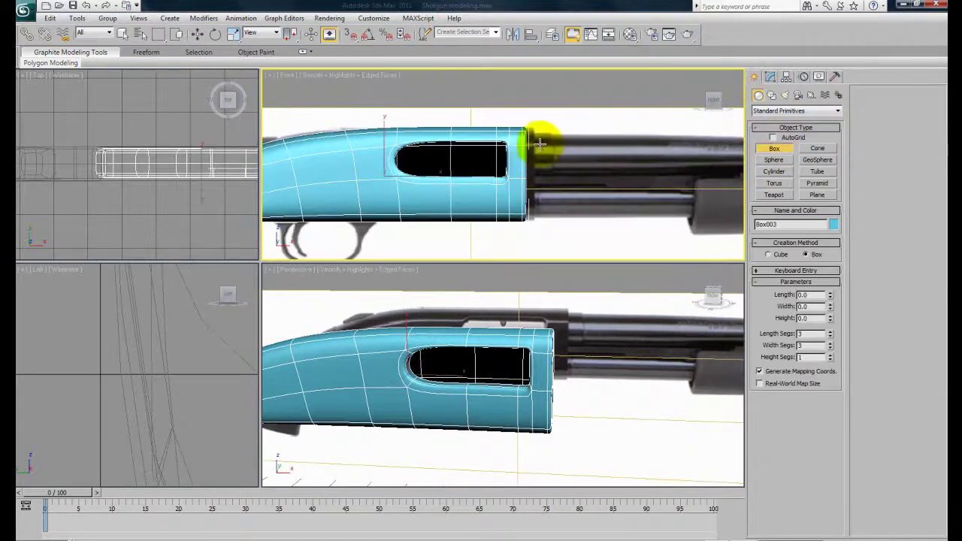
{"action": "left_click_drag", "start_coordinate": [535, 141], "coordinate": [669, 183]}
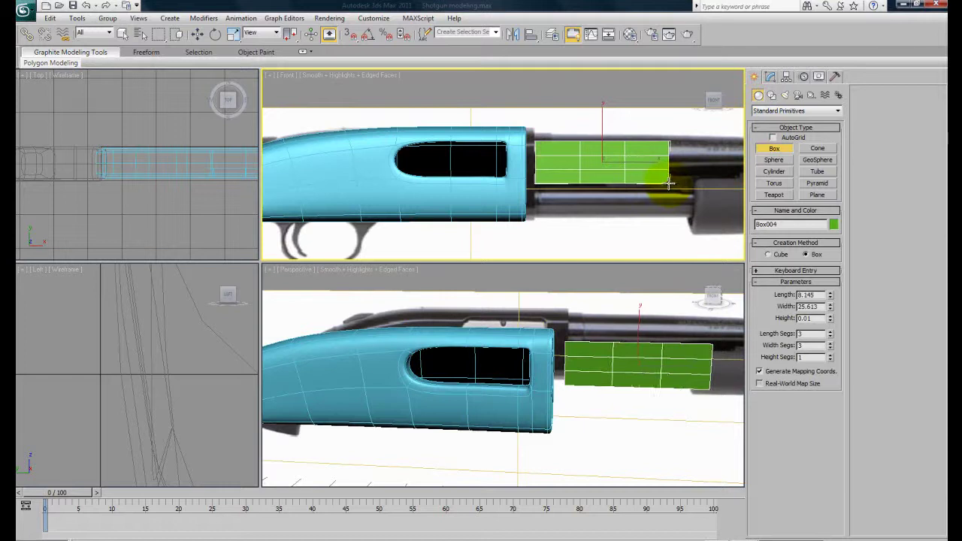
{"action": "key", "text": "w"}
Move the new box back into the receiver and adjust its depth so it sits just behind the ejection port opening.
{"action": "middle_click_drag", "start_coordinate": [644, 382], "coordinate": [556, 426], "text": "alt"}
{"action": "left_click_drag", "start_coordinate": [558, 422], "coordinate": [471, 336]}
{"action": "middle_click_drag", "start_coordinate": [471, 336], "coordinate": [530, 374], "text": "alt"}
{"action": "scroll", "coordinate": [543, 316], "scroll_direction": "up", "scroll_amount": 3}
{"action": "scroll", "coordinate": [581, 320], "scroll_direction": "up", "scroll_amount": 3}
{"action": "mouse_move", "coordinate": [527, 376]}
{"action": "left_mouse_down"}
{"action": "mouse_move", "coordinate": [507, 377]}
{"action": "mouse_move", "coordinate": [516, 378]}
{"action": "left_mouse_up"}
{"action": "middle_click_drag", "start_coordinate": [601, 411], "coordinate": [567, 424], "text": "alt"}
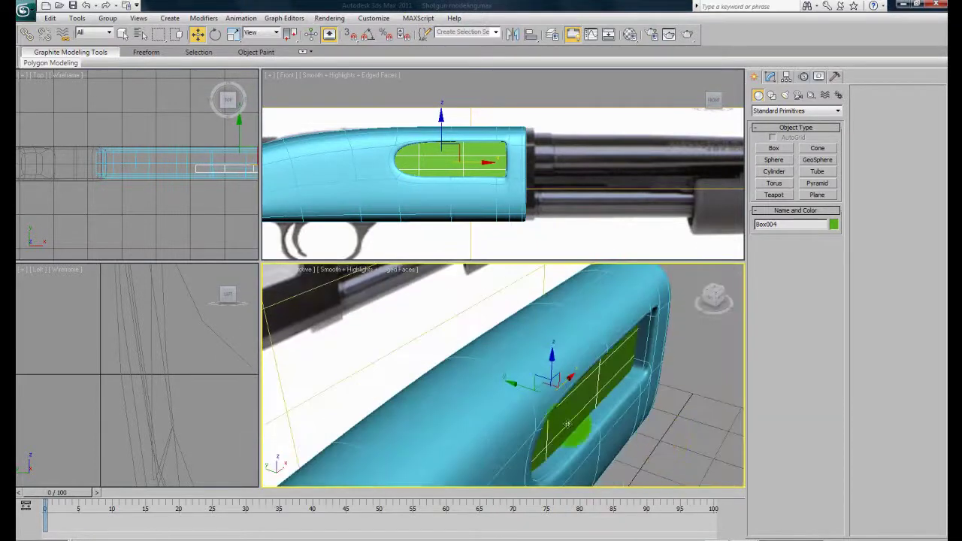
{"action": "left_click_drag", "start_coordinate": [522, 388], "coordinate": [529, 388]}
{"action": "middle_click_drag", "start_coordinate": [658, 425], "coordinate": [548, 341], "text": "alt"}
{"action": "scroll", "coordinate": [548, 341], "scroll_direction": "down", "scroll_amount": 3}
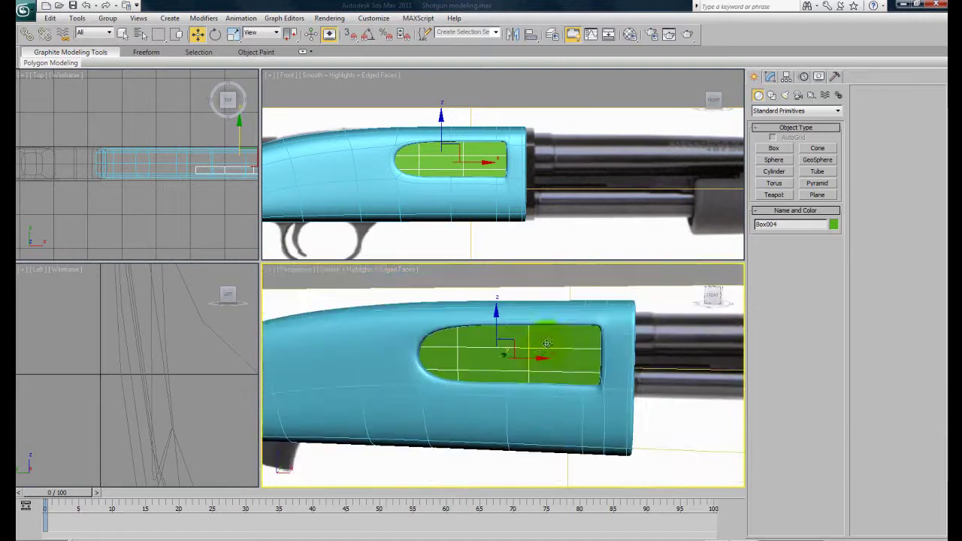
Hide the edged faces in perspective, clear the selection and compare the filled port with the reference photo.
{"action": "middle_click_drag", "start_coordinate": [485, 411], "coordinate": [499, 405]}
{"action": "scroll", "coordinate": [448, 309], "scroll_direction": "up", "scroll_amount": 3}
{"action": "left_click", "coordinate": [446, 306]}
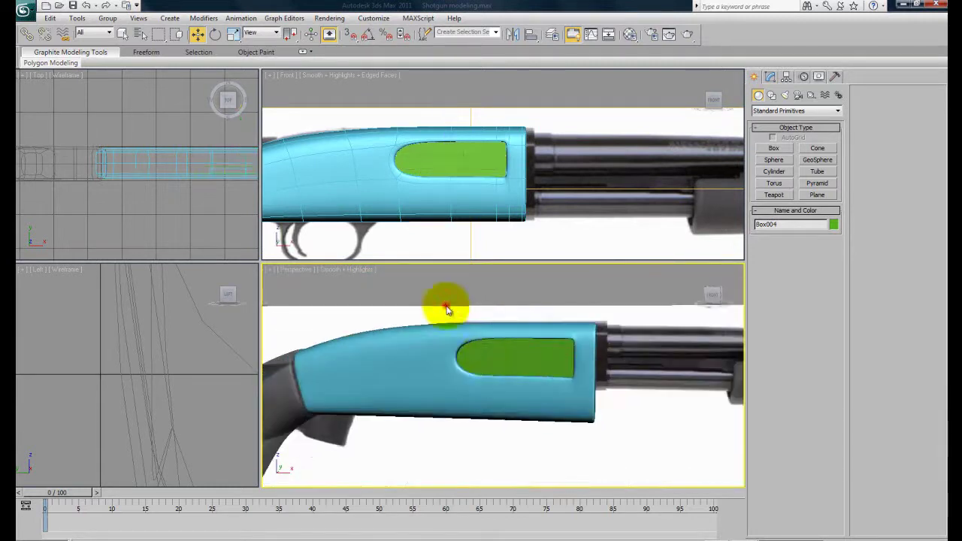
{"action": "middle_click_drag", "start_coordinate": [593, 421], "coordinate": [500, 463], "text": "alt"}
{"action": "scroll", "coordinate": [500, 464], "scroll_direction": "up", "scroll_amount": 4}
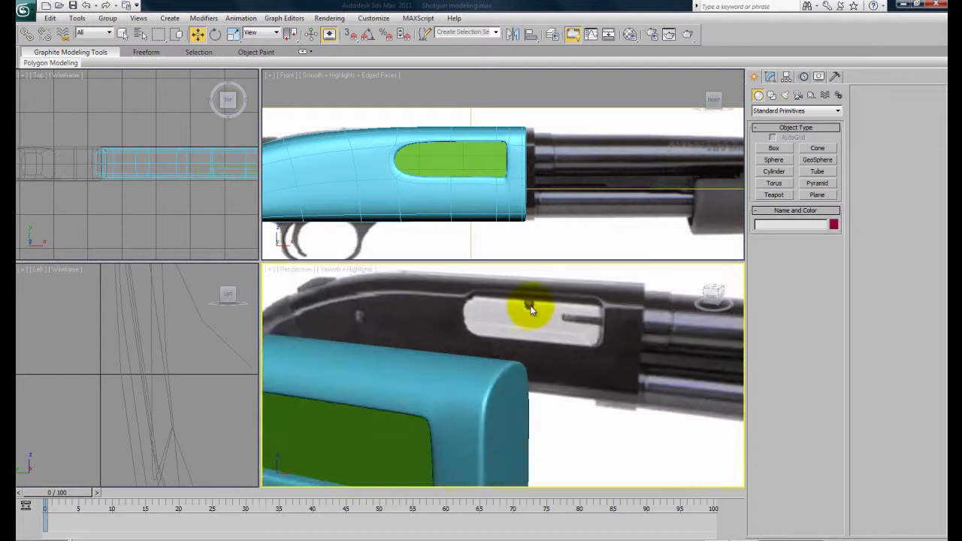
Create a small sphere over the barrel in the front view, just ahead of the receiver.
{"action": "left_click", "coordinate": [780, 161]}
{"action": "middle_click_drag", "start_coordinate": [584, 180], "coordinate": [552, 216]}
{"action": "scroll", "coordinate": [552, 216], "scroll_direction": "up", "scroll_amount": 3}
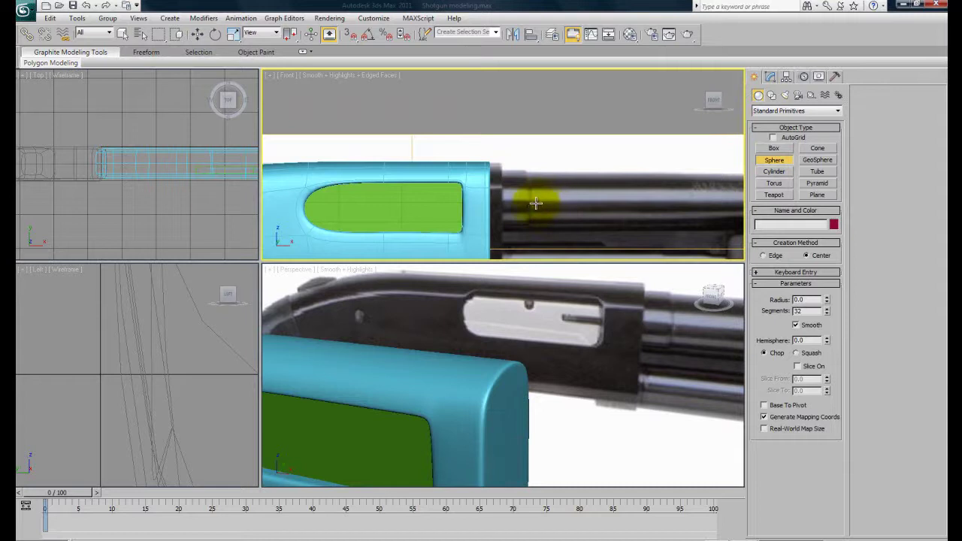
{"action": "key", "text": "F3"}
{"action": "key", "text": "F3"}
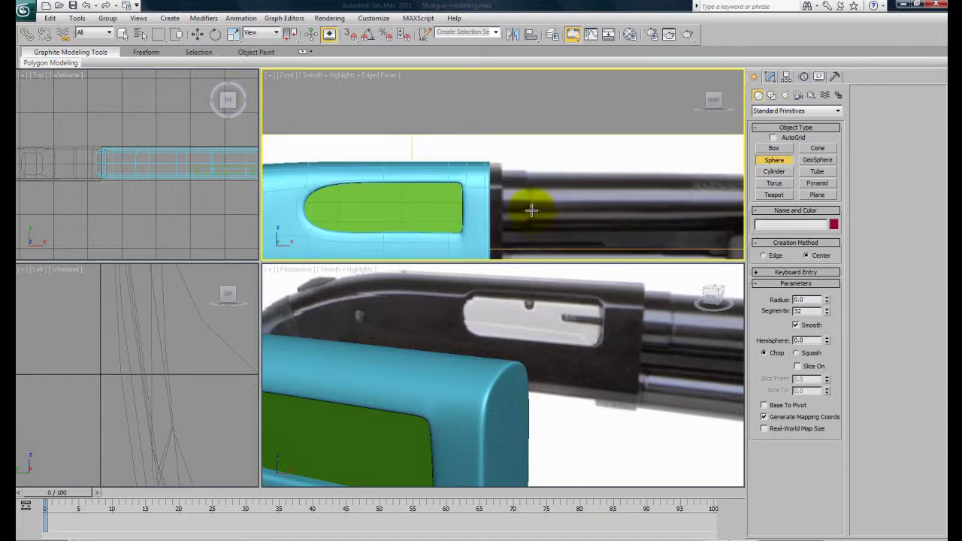
{"action": "key", "text": "w"}
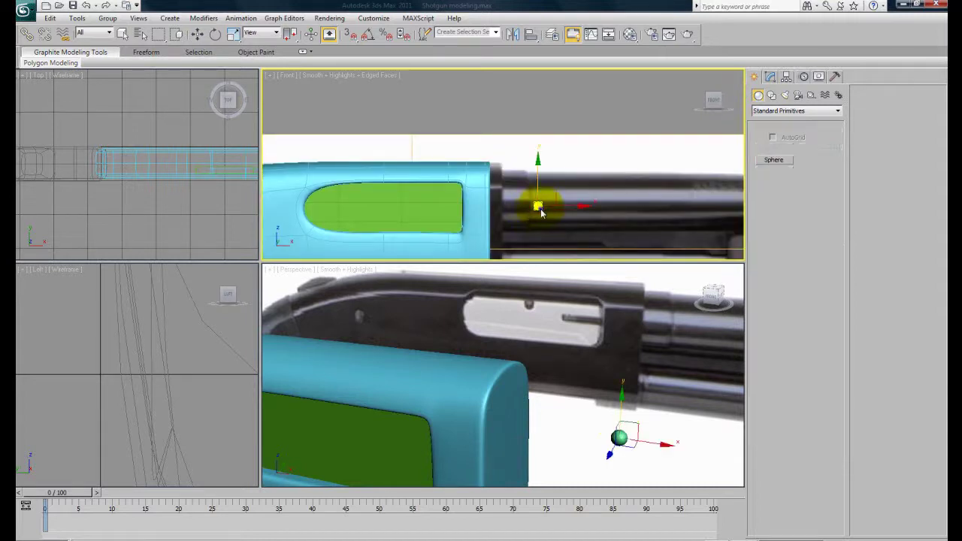
Move the small sphere rearward along X to the ejection port area.
{"action": "middle_click_drag", "start_coordinate": [581, 402], "coordinate": [556, 387], "text": "alt"}
{"action": "scroll", "coordinate": [564, 416], "scroll_direction": "down", "scroll_amount": 1}
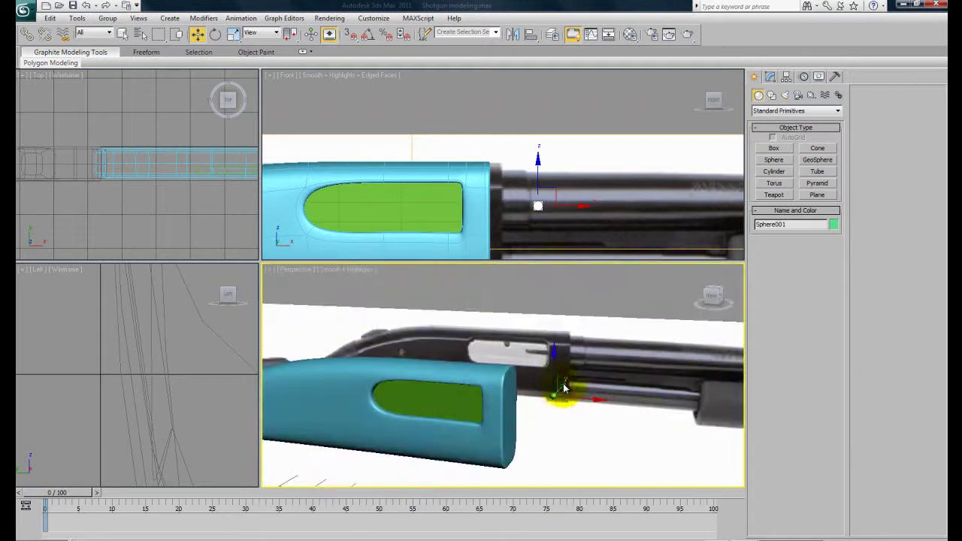
{"action": "middle_click_drag", "start_coordinate": [551, 217], "coordinate": [612, 194]}
{"action": "left_click_drag", "start_coordinate": [616, 167], "coordinate": [493, 167]}
{"action": "middle_click_drag", "start_coordinate": [509, 426], "coordinate": [513, 399], "text": "alt"}
Turn on see-through display for both the port box and the receiver, and reselect the box.
{"action": "left_click", "coordinate": [415, 182]}
{"action": "left_click", "coordinate": [414, 182]}
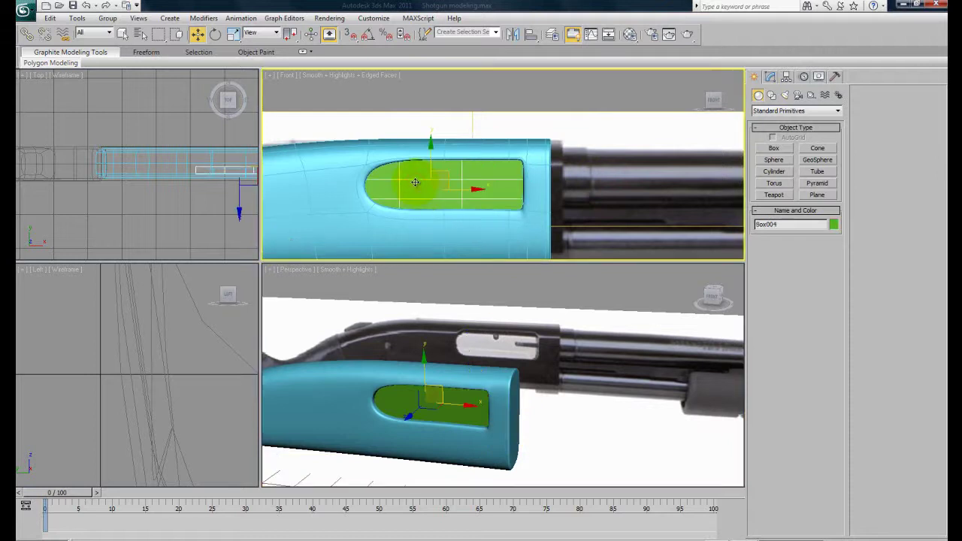
{"action": "key", "text": "alt+x"}
{"action": "left_click", "coordinate": [337, 168]}
{"action": "key", "text": "alt+x"}
{"action": "left_click", "coordinate": [474, 190]}
{"action": "left_click", "coordinate": [475, 185]}
{"action": "left_click", "coordinate": [476, 185]}
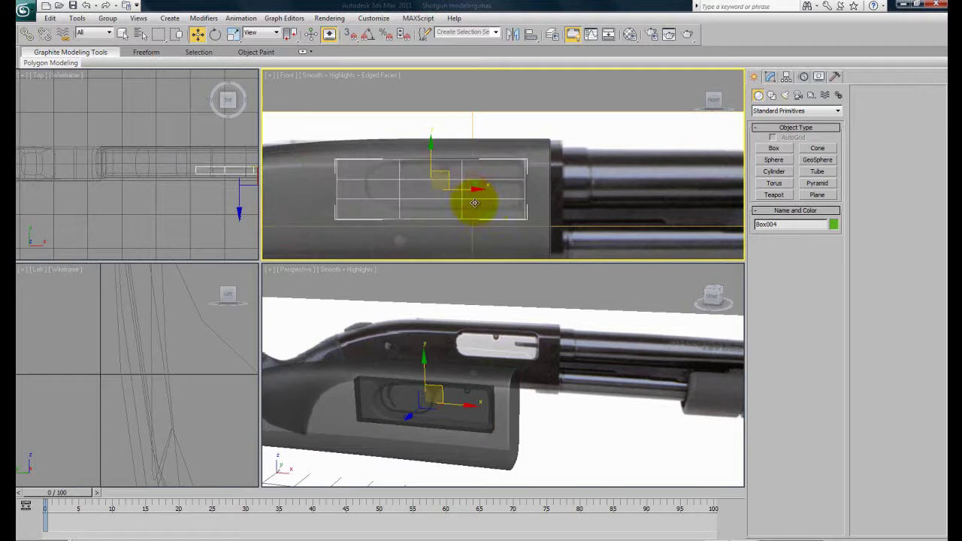
Move the sphere sideways to the box's outer face, aligning it in the front view with the reference's round detail near the port's upper edge.
{"action": "middle_click_drag", "start_coordinate": [504, 400], "coordinate": [457, 382], "text": "alt"}
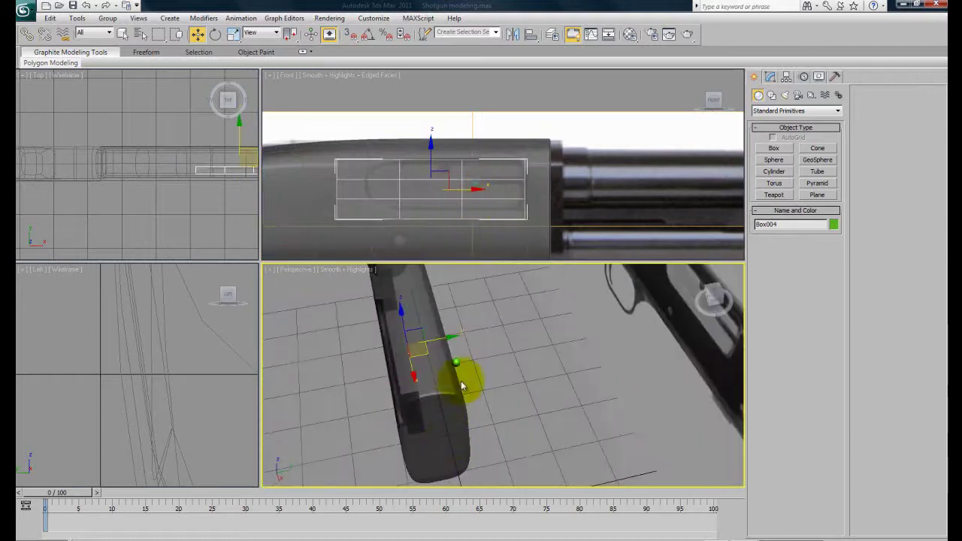
{"action": "left_click", "coordinate": [456, 364]}
{"action": "left_click_drag", "start_coordinate": [486, 357], "coordinate": [423, 366]}
{"action": "middle_click_drag", "start_coordinate": [430, 380], "coordinate": [534, 325], "text": "alt"}
{"action": "scroll", "coordinate": [483, 188], "scroll_direction": "up", "scroll_amount": 4}
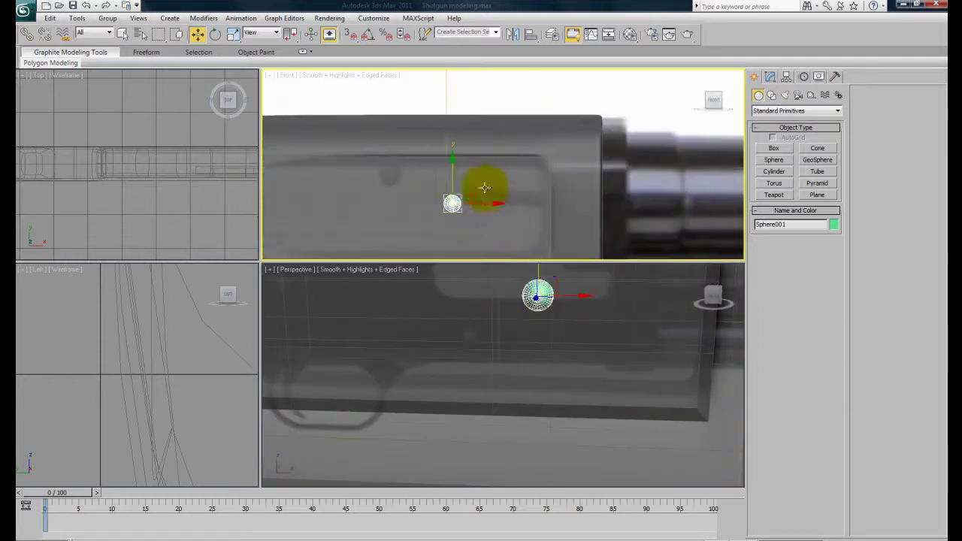
{"action": "left_click_drag", "start_coordinate": [458, 200], "coordinate": [409, 158]}
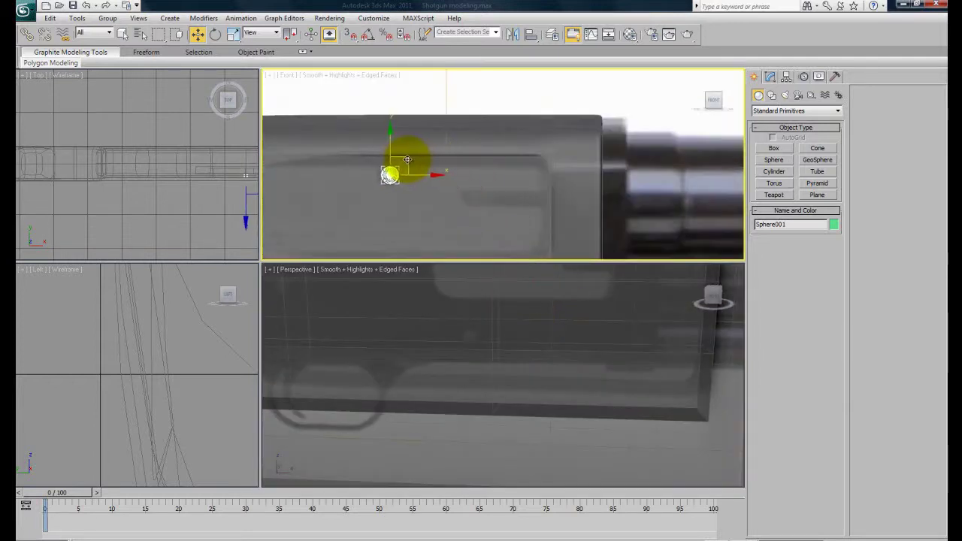
{"action": "scroll", "coordinate": [502, 373], "scroll_direction": "down", "scroll_amount": 5}
{"action": "mouse_move", "coordinate": [502, 373]}
{"action": "middle_mouse_down", "text": "alt"}
{"action": "mouse_move", "coordinate": [458, 400]}
{"action": "mouse_move", "coordinate": [475, 405]}
{"action": "mouse_move", "coordinate": [429, 382]}
{"action": "mouse_move", "coordinate": [426, 365]}
{"action": "mouse_move", "coordinate": [441, 399]}
{"action": "mouse_move", "coordinate": [500, 414]}
{"action": "middle_mouse_up", "text": "alt"}
{"action": "scroll", "coordinate": [459, 400], "scroll_direction": "up", "scroll_amount": 4}
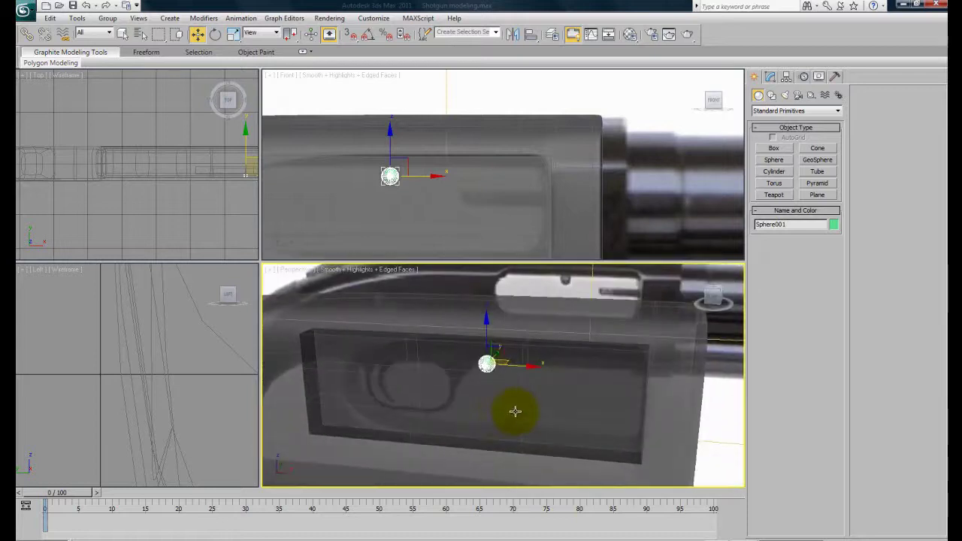
Turn off see-through display for the port box and push the sphere slightly into the box's face.
{"action": "left_click", "coordinate": [515, 411]}
{"action": "key", "text": "alt+x"}
{"action": "middle_click_drag", "start_coordinate": [514, 391], "coordinate": [459, 383], "text": "alt"}
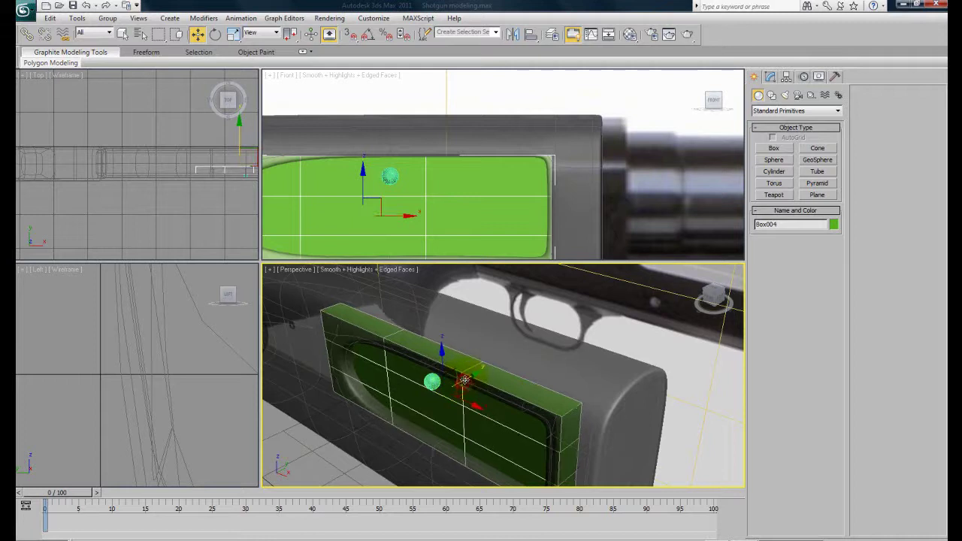
{"action": "left_click", "coordinate": [430, 381]}
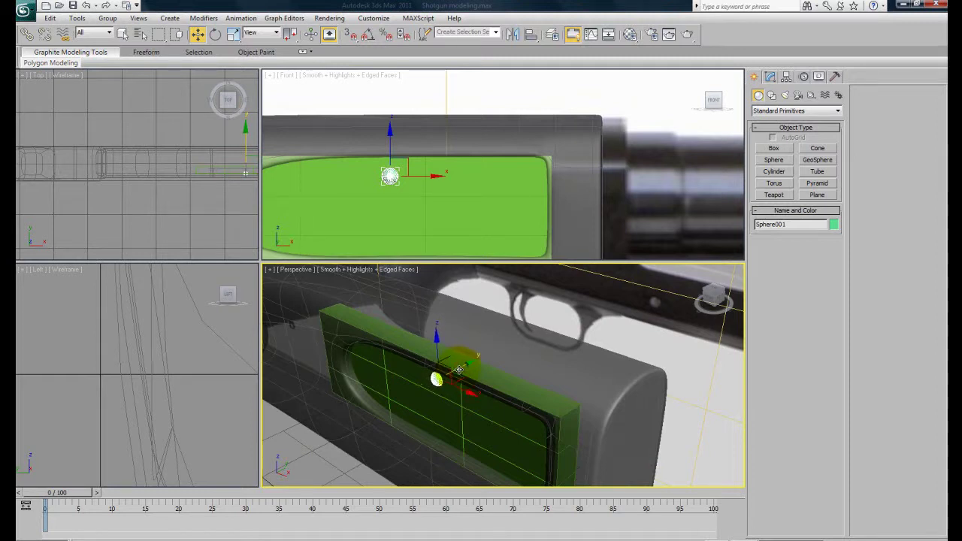
{"action": "middle_click_drag", "start_coordinate": [487, 384], "coordinate": [548, 380], "text": "alt"}
{"action": "scroll", "coordinate": [524, 364], "scroll_direction": "down", "scroll_amount": 3}
Hide the edged faces in perspective, turn off the receiver's see-through display and clear the selection.
{"action": "left_click", "coordinate": [533, 286]}
{"action": "key", "text": "F4"}
{"action": "mouse_move", "coordinate": [529, 419]}
{"action": "middle_mouse_down", "text": "alt"}
{"action": "mouse_move", "coordinate": [503, 416]}
{"action": "mouse_move", "coordinate": [512, 415]}
{"action": "middle_mouse_up", "text": "alt"}
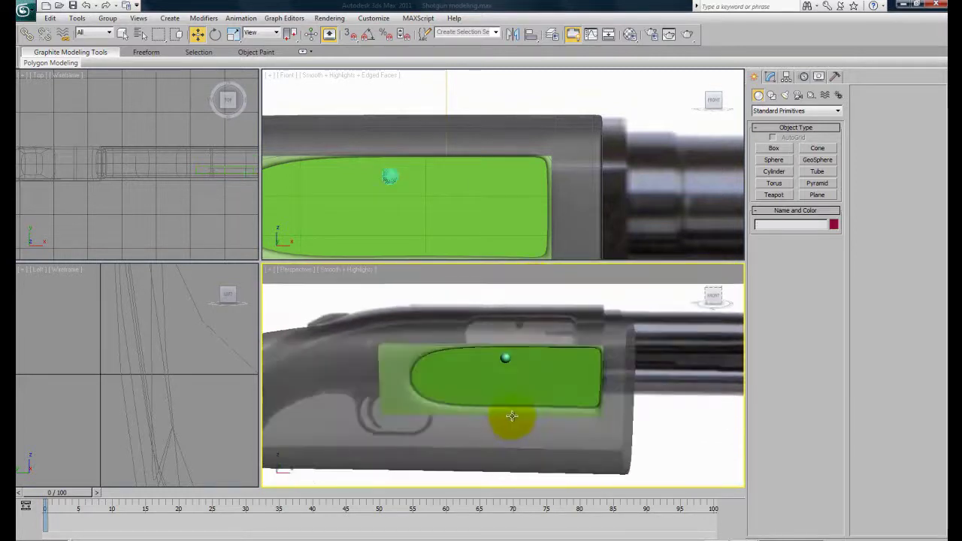
{"action": "scroll", "coordinate": [510, 416], "scroll_direction": "down", "scroll_amount": 3}
{"action": "left_click", "coordinate": [385, 395]}
{"action": "key", "text": "alt+x"}
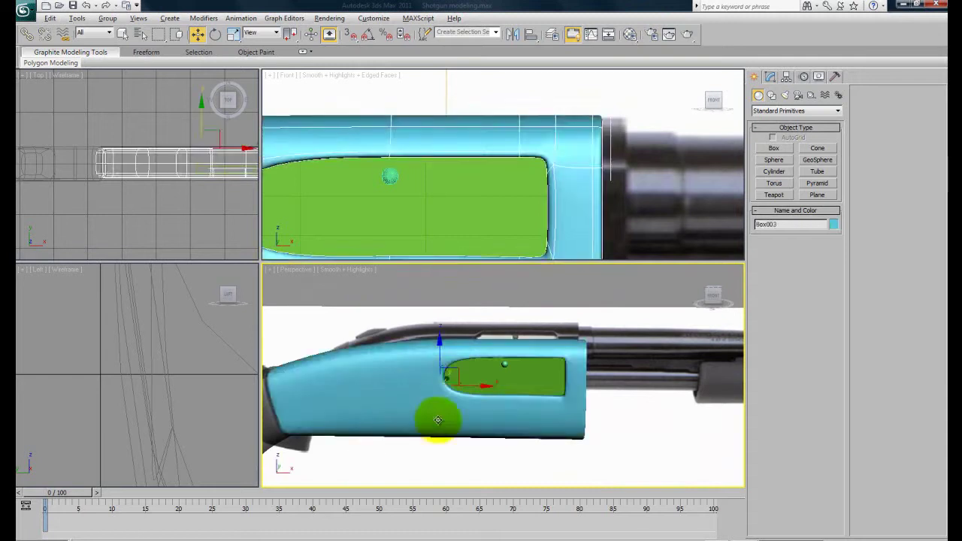
{"action": "left_click", "coordinate": [510, 298]}
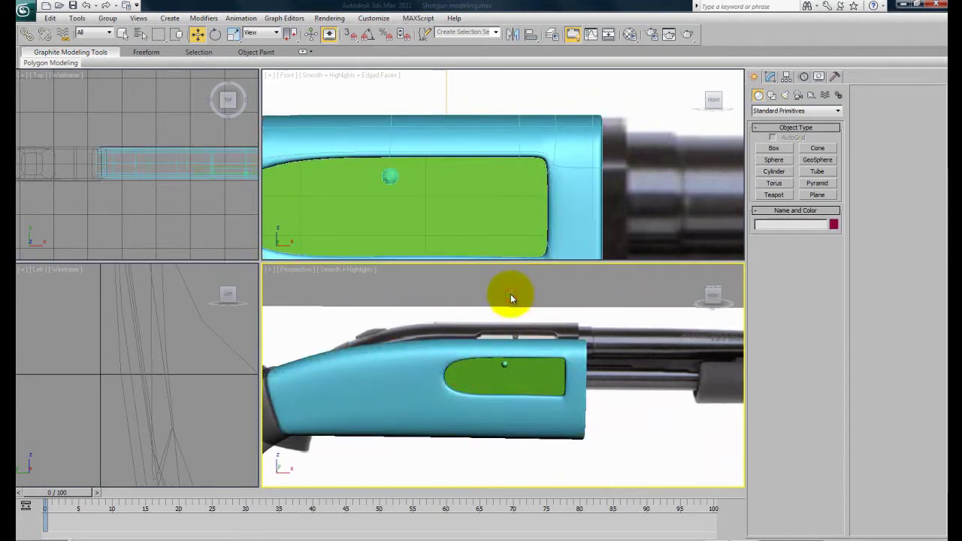
Examine the details inside the reference photo's ejection port beside the modelled receiver, with edged faces shown again in perspective.
{"action": "middle_click_drag", "start_coordinate": [568, 362], "coordinate": [515, 423], "text": "alt"}
{"action": "scroll", "coordinate": [516, 422], "scroll_direction": "up", "scroll_amount": 3}
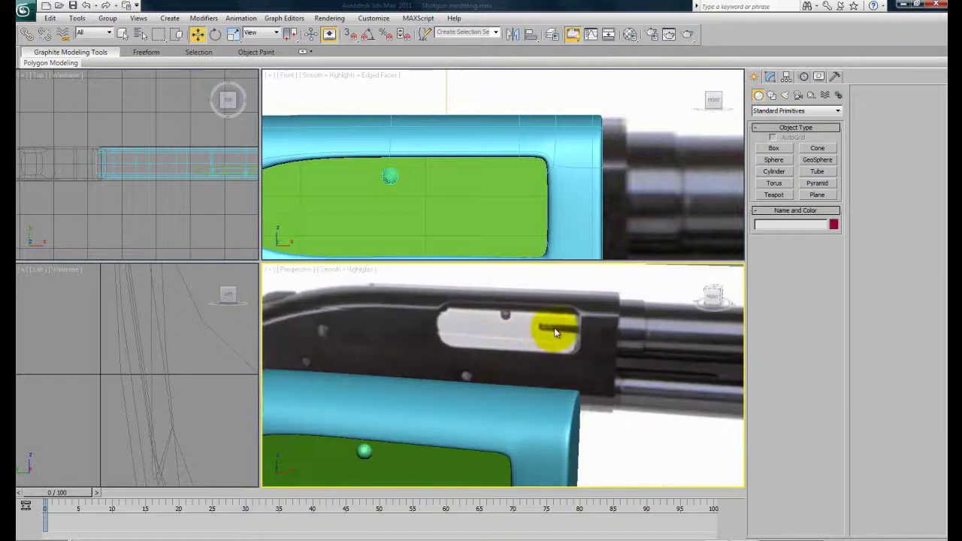
{"action": "middle_click_drag", "start_coordinate": [477, 342], "coordinate": [486, 337]}
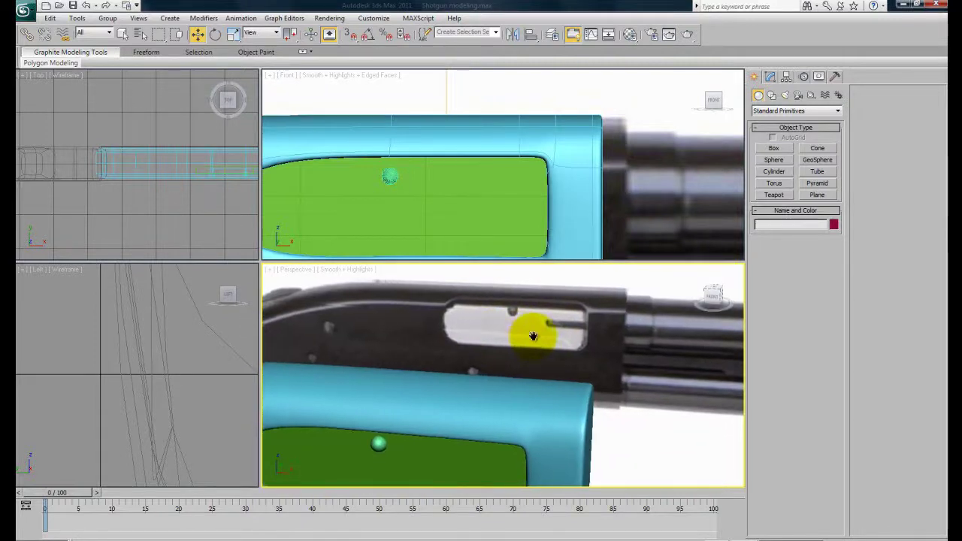
{"action": "scroll", "coordinate": [533, 334], "scroll_direction": "down", "scroll_amount": 4}
{"action": "left_click", "coordinate": [480, 423]}
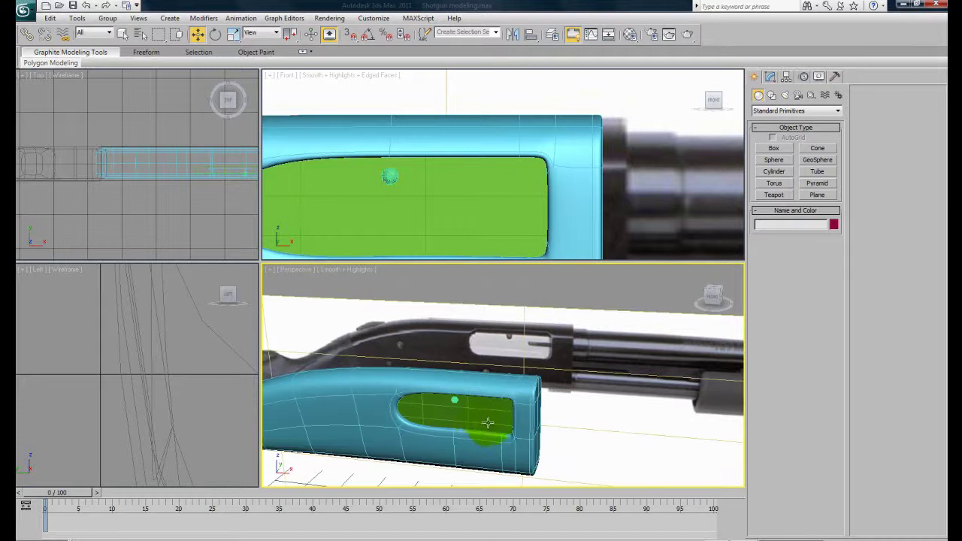
{"action": "middle_click_drag", "start_coordinate": [488, 423], "coordinate": [501, 410]}
{"action": "key", "text": "F4"}
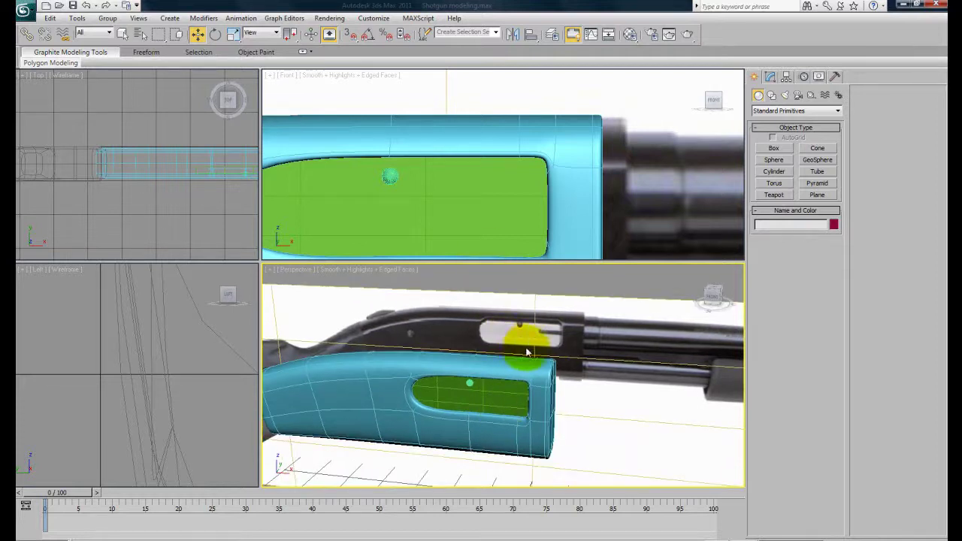
{"action": "scroll", "coordinate": [526, 351], "scroll_direction": "up", "scroll_amount": 4}
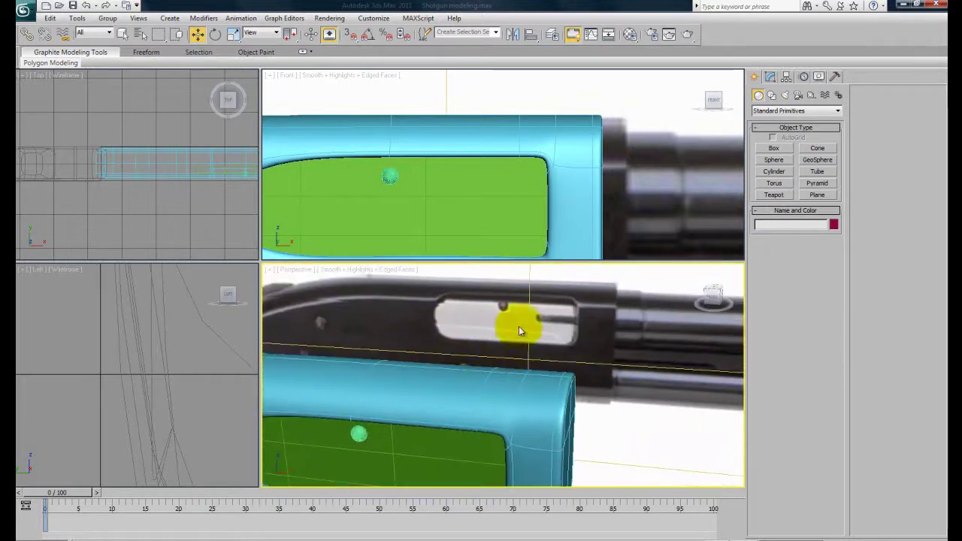
{"action": "scroll", "coordinate": [470, 421], "scroll_direction": "down", "scroll_amount": 4}
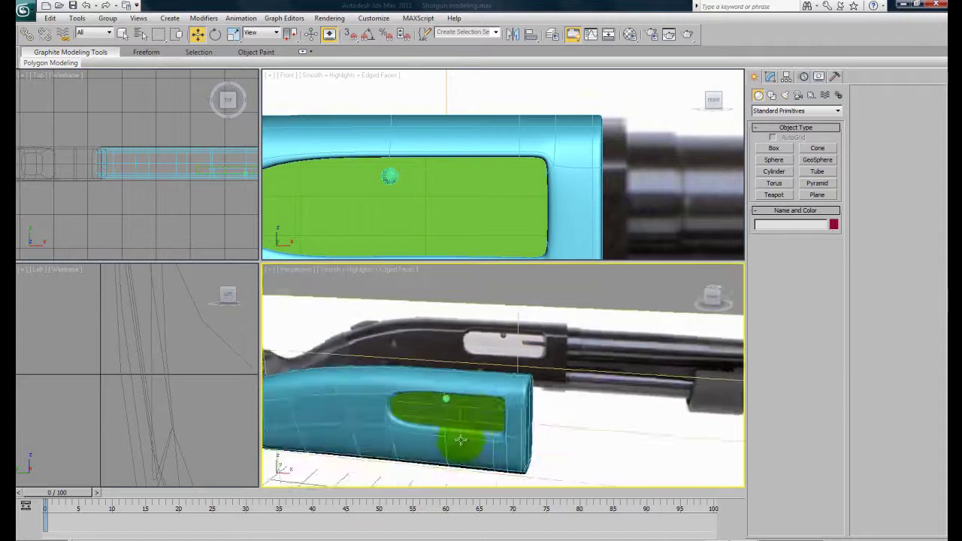
Make the port box and the receiver see-through, reselect the box and compare it with the slot detail in the reference.
{"action": "scroll", "coordinate": [481, 431], "scroll_direction": "up", "scroll_amount": 3}
{"action": "left_click", "coordinate": [503, 411]}
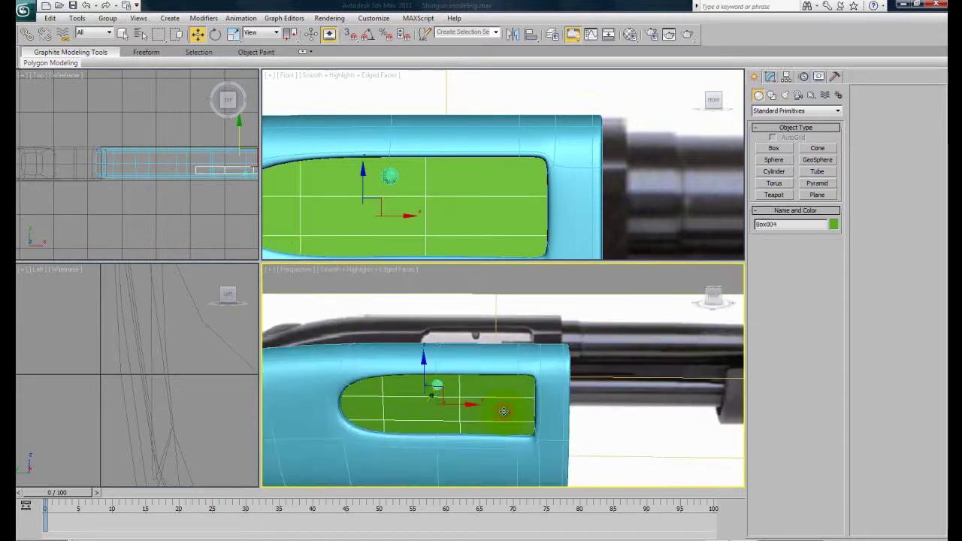
{"action": "middle_click_drag", "start_coordinate": [504, 412], "coordinate": [514, 400]}
{"action": "middle_click_drag", "start_coordinate": [459, 209], "coordinate": [489, 189]}
{"action": "key", "text": "alt+x"}
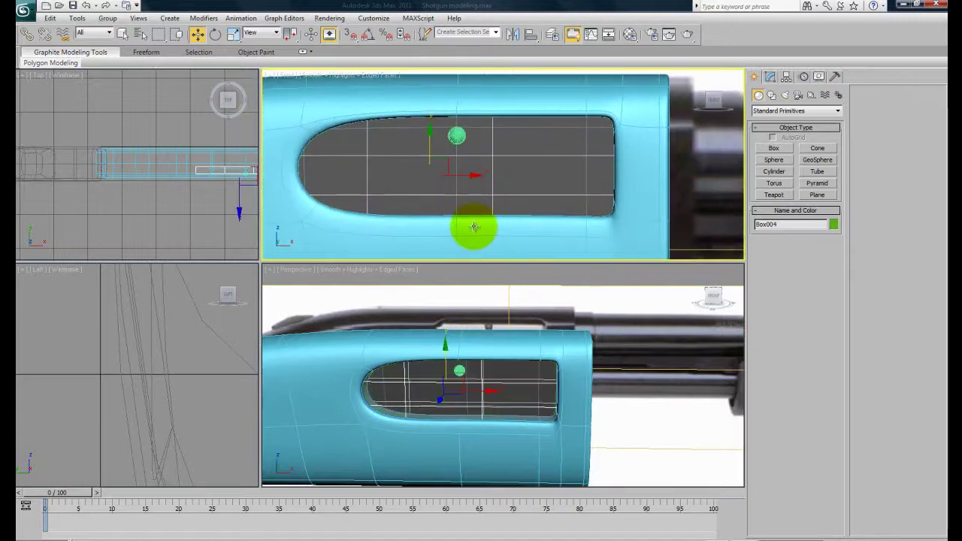
{"action": "left_click", "coordinate": [473, 225]}
{"action": "key", "text": "alt+x"}
{"action": "left_click", "coordinate": [442, 172]}
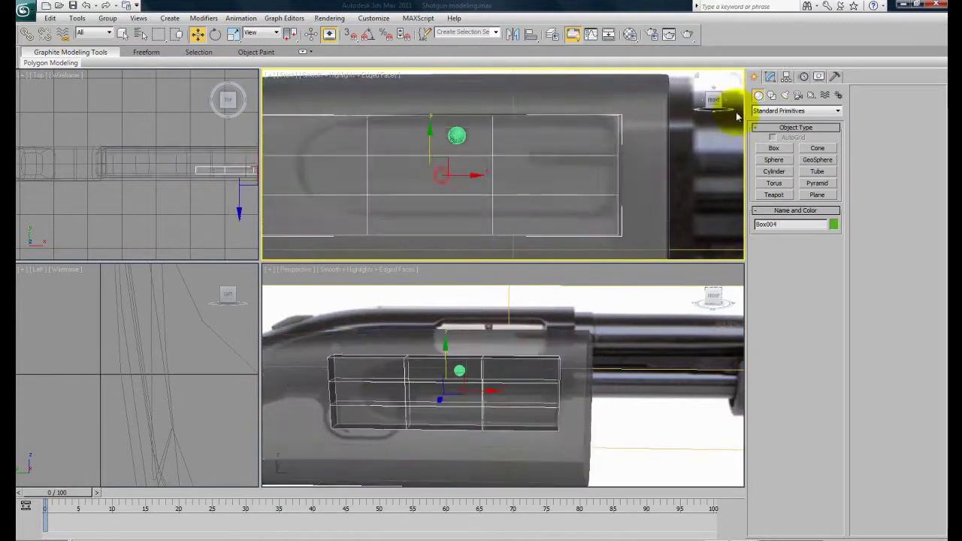
{"action": "middle_click_drag", "start_coordinate": [609, 414], "coordinate": [515, 302], "text": "alt"}
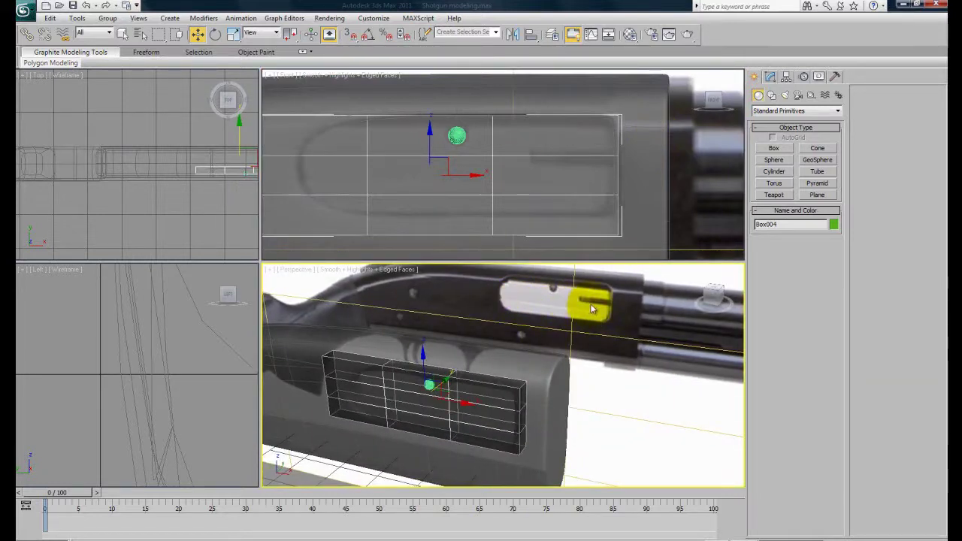
Clear the selection and compare the see-through receiver with the reference shotgun in the perspective and front views.
{"action": "key", "text": "F3"}
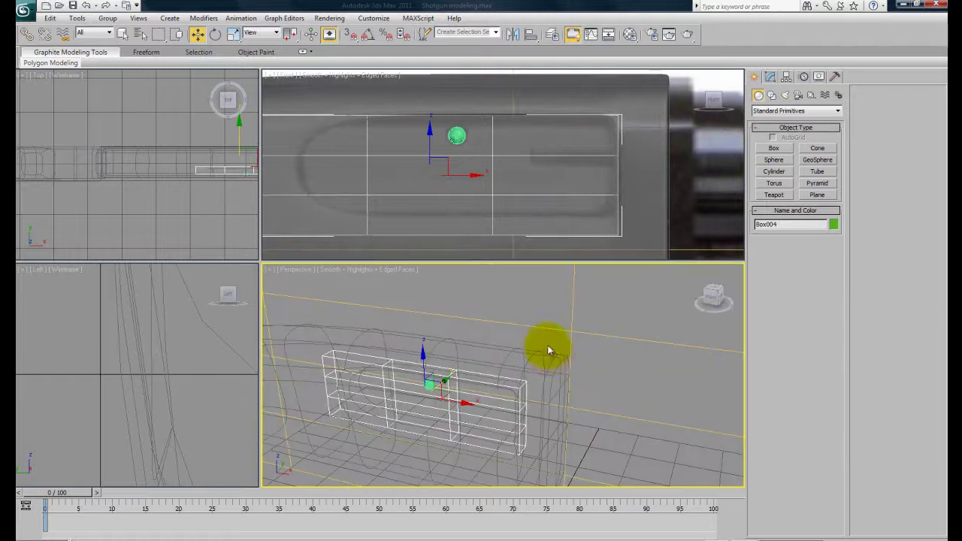
{"action": "key", "text": "F3"}
{"action": "middle_click_drag", "start_coordinate": [548, 391], "coordinate": [536, 390], "text": "alt"}
{"action": "scroll", "coordinate": [533, 382], "scroll_direction": "down", "scroll_amount": 3}
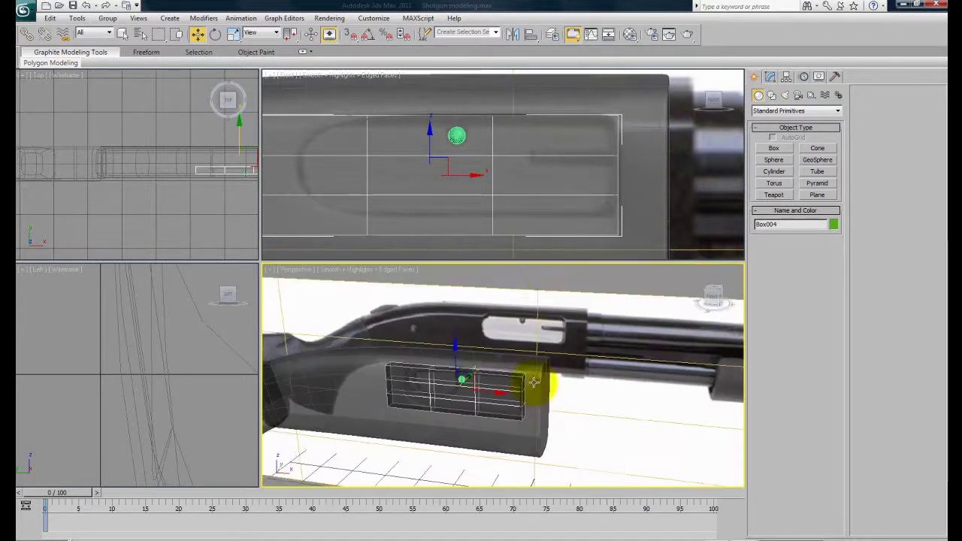
{"action": "left_click", "coordinate": [556, 284]}
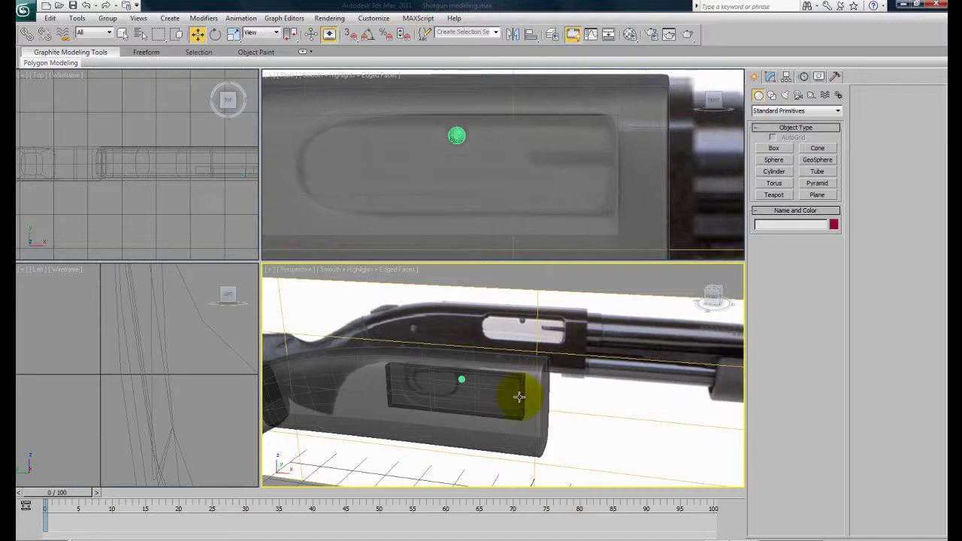
{"action": "middle_click_drag", "start_coordinate": [485, 428], "coordinate": [513, 400], "text": "alt"}
{"action": "middle_click", "coordinate": [537, 177]}
{"action": "scroll", "coordinate": [536, 178], "scroll_direction": "down", "scroll_amount": 3}
{"action": "middle_click_drag", "start_coordinate": [529, 212], "coordinate": [485, 193]}
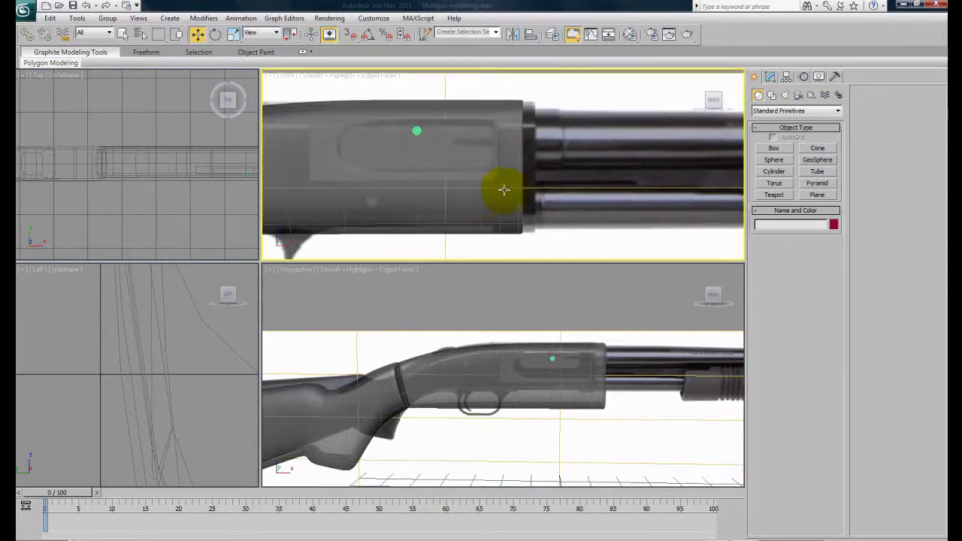
Select the receiver and move its front-end vertices slightly forward to the start of the barrel in the reference, returning to the TurboSmooth level.
{"action": "left_click", "coordinate": [504, 208]}
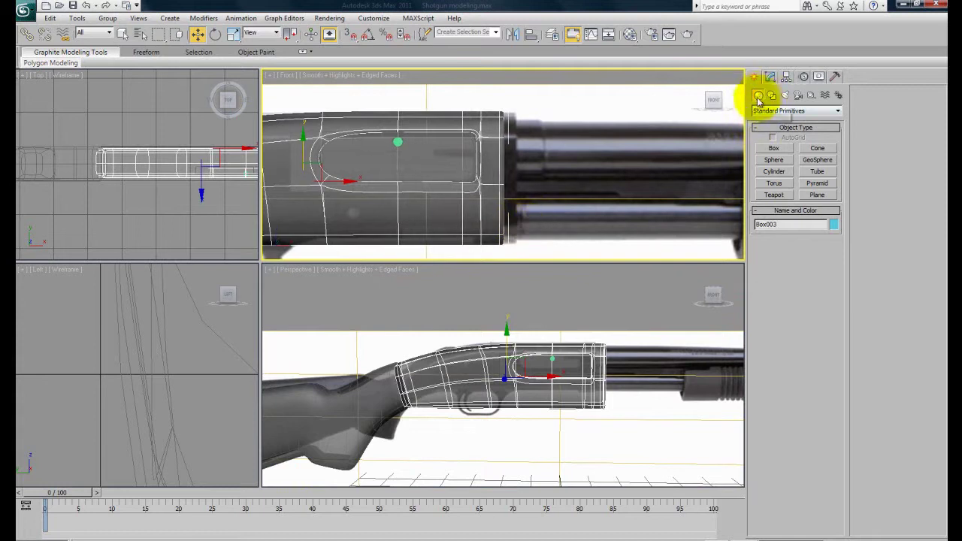
{"action": "middle_click", "coordinate": [616, 374]}
{"action": "middle_click_drag", "start_coordinate": [616, 374], "coordinate": [565, 390]}
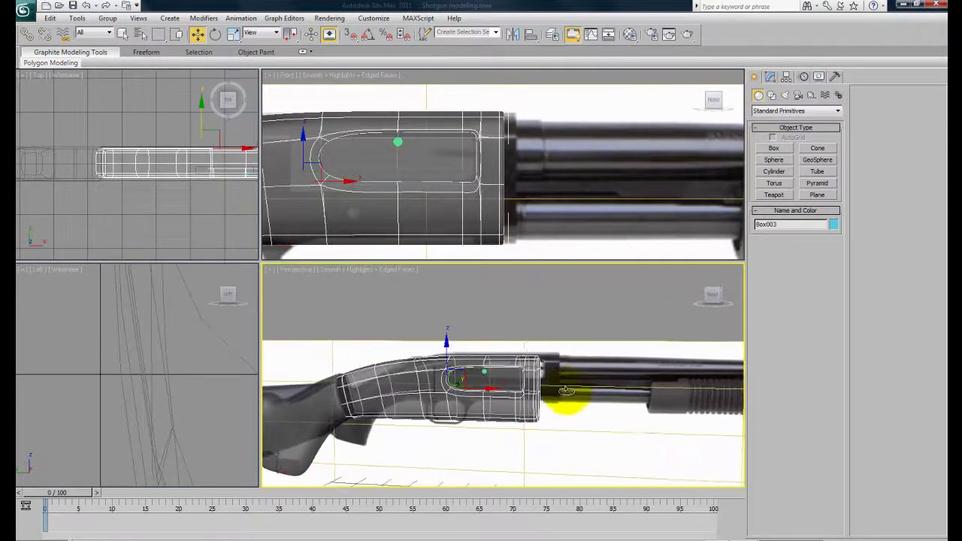
{"action": "left_click", "coordinate": [777, 149]}
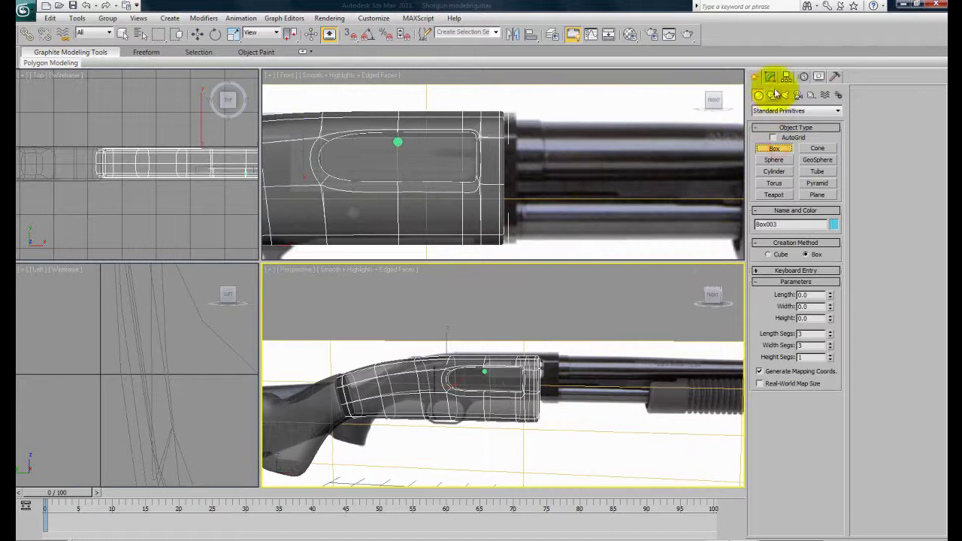
{"action": "right_click", "coordinate": [708, 156]}
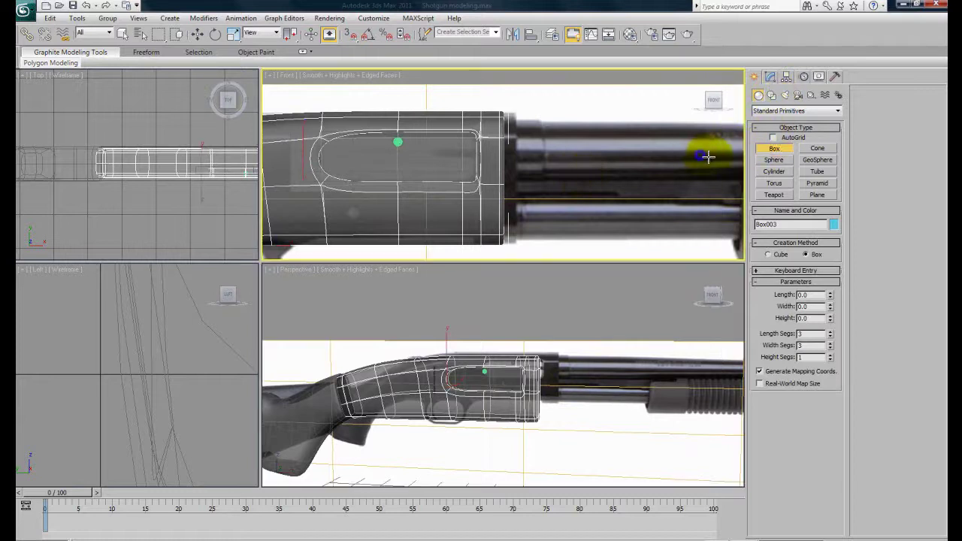
{"action": "left_click", "coordinate": [770, 76]}
{"action": "left_click", "coordinate": [779, 130]}
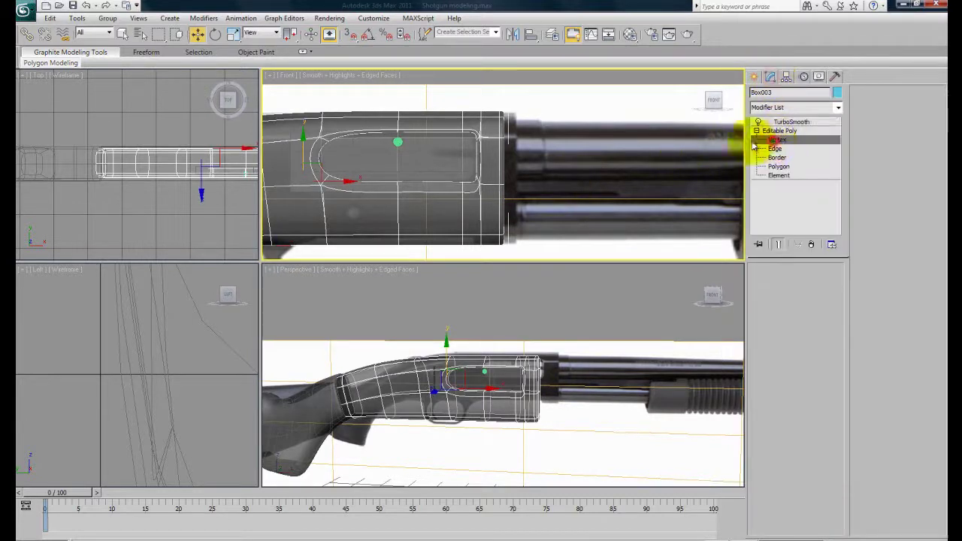
{"action": "left_click", "coordinate": [777, 140]}
{"action": "left_click_drag", "start_coordinate": [501, 88], "coordinate": [564, 266]}
{"action": "left_click_drag", "start_coordinate": [543, 161], "coordinate": [558, 161]}
{"action": "left_click", "coordinate": [790, 122]}
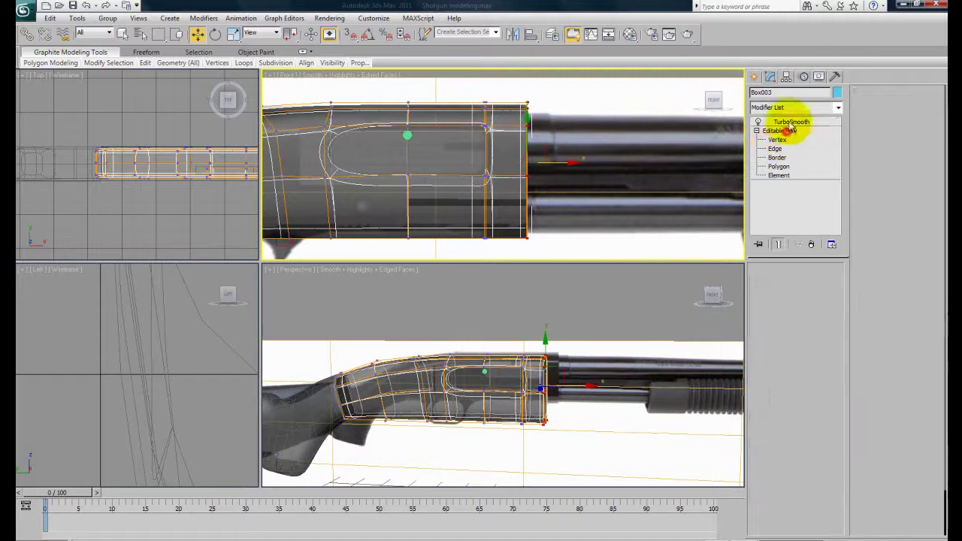
Examine the barrel, ribbed fore-end and magazine tube in the reference, along with the receiver's fit to the whole shotgun.
{"action": "scroll", "coordinate": [628, 192], "scroll_direction": "down", "scroll_amount": 2}
{"action": "scroll", "coordinate": [577, 366], "scroll_direction": "down", "scroll_amount": 5}
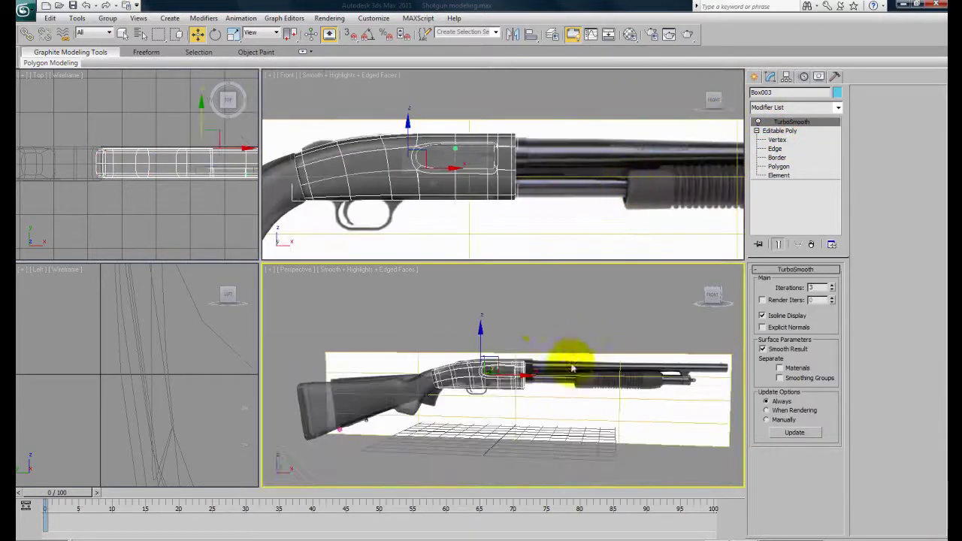
{"action": "middle_click_drag", "start_coordinate": [458, 205], "coordinate": [554, 191]}
{"action": "middle_click_drag", "start_coordinate": [651, 197], "coordinate": [443, 206]}
{"action": "middle_click_drag", "start_coordinate": [616, 199], "coordinate": [430, 202]}
{"action": "middle_click_drag", "start_coordinate": [556, 200], "coordinate": [526, 211]}
{"action": "scroll", "coordinate": [529, 211], "scroll_direction": "up", "scroll_amount": 2}
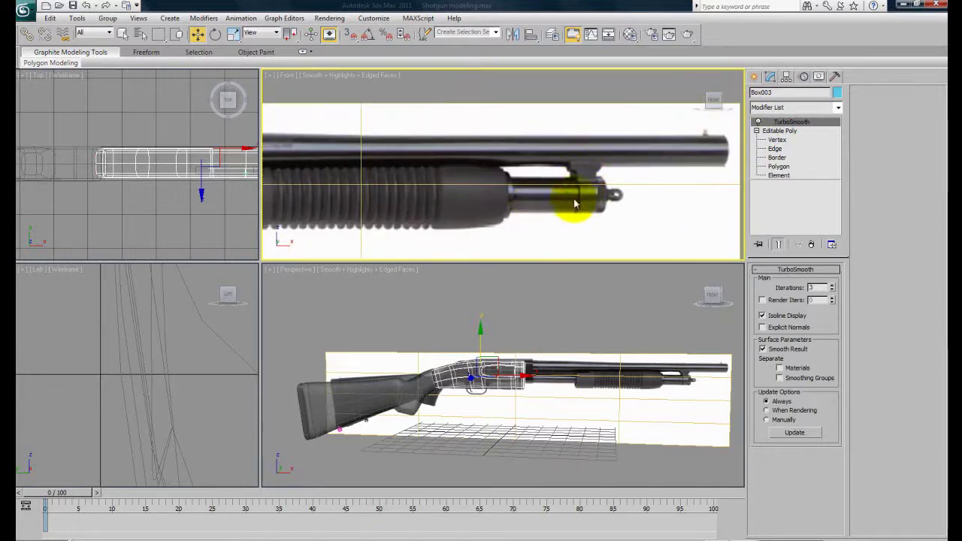
{"action": "scroll", "coordinate": [586, 196], "scroll_direction": "down", "scroll_amount": 5}
{"action": "scroll", "coordinate": [578, 186], "scroll_direction": "up", "scroll_amount": 2}
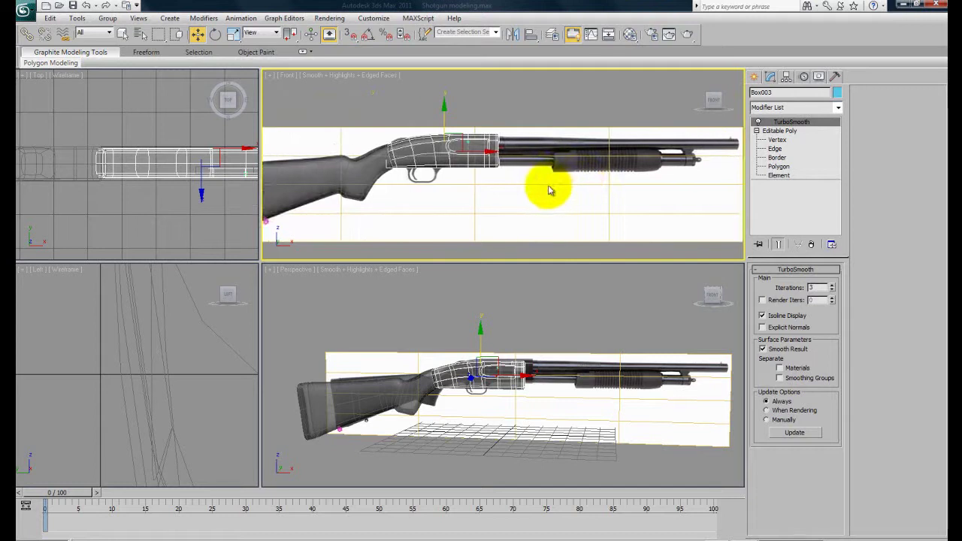
{"action": "scroll", "coordinate": [563, 195], "scroll_direction": "up", "scroll_amount": 3}
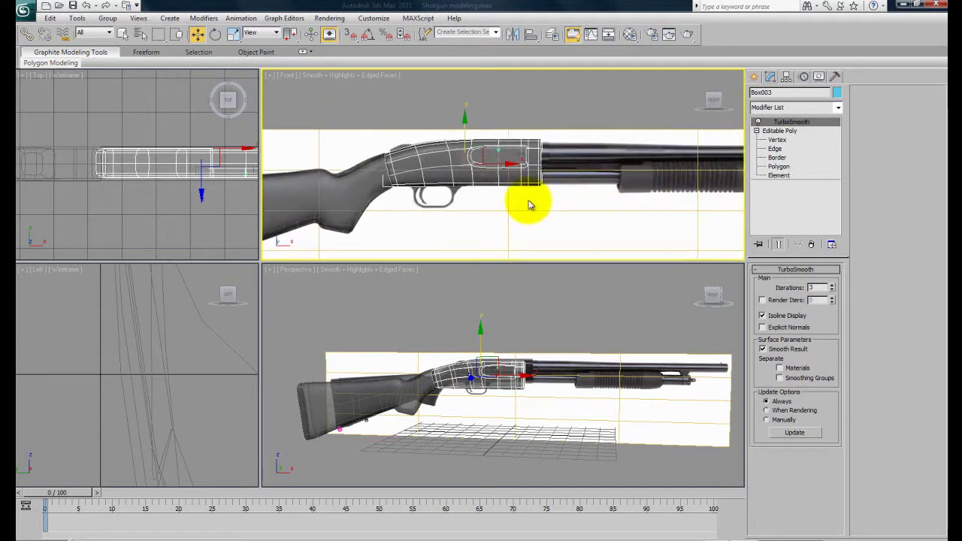